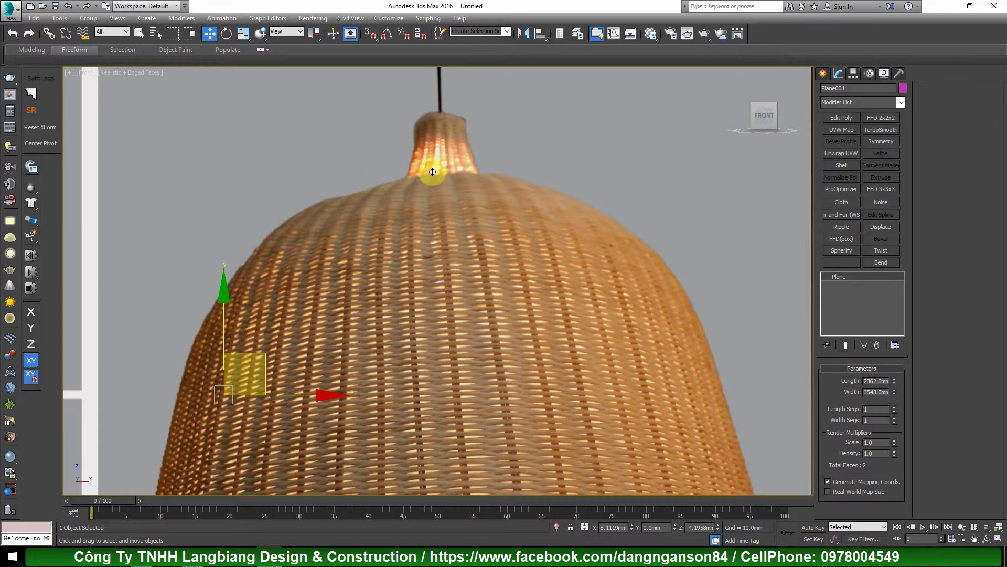
Examine the wicker lampshade's weave pattern up close on the reference image in the front view
scroll(434, 169, down, 5)
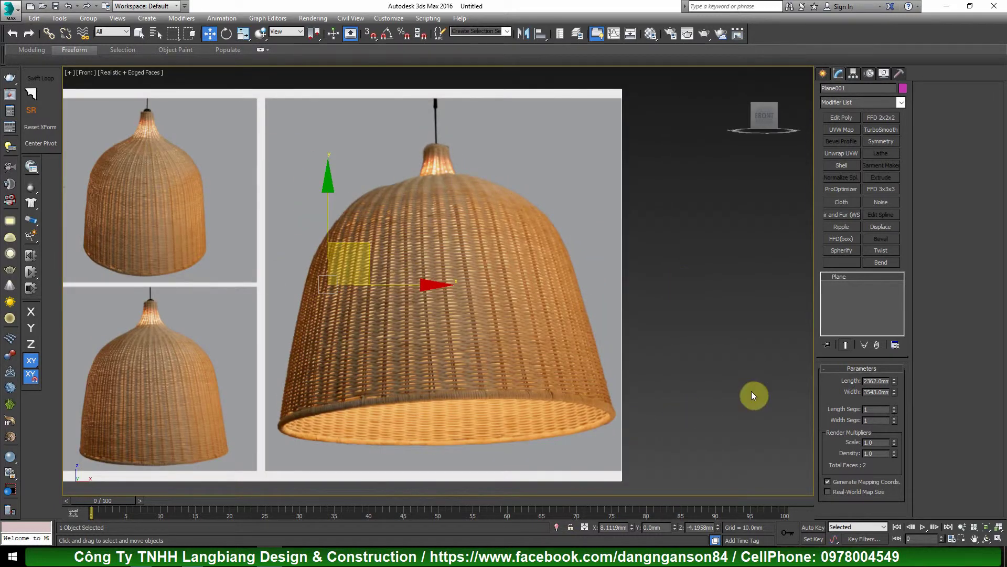
scroll(483, 291, up, 3)
scroll(403, 326, up, 5)
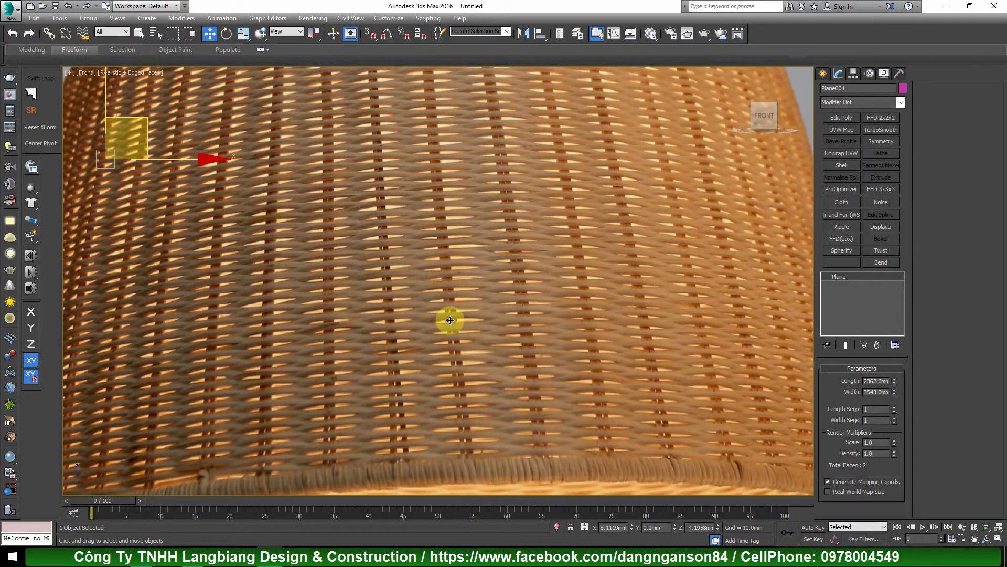
scroll(451, 320, down, 10)
scroll(450, 319, up, 12)
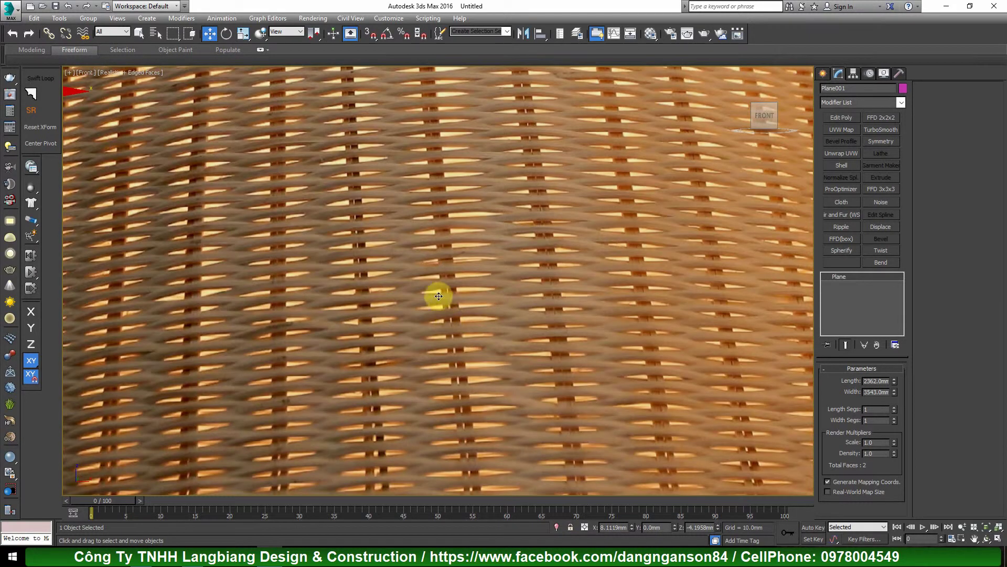
scroll(439, 296, up, 2)
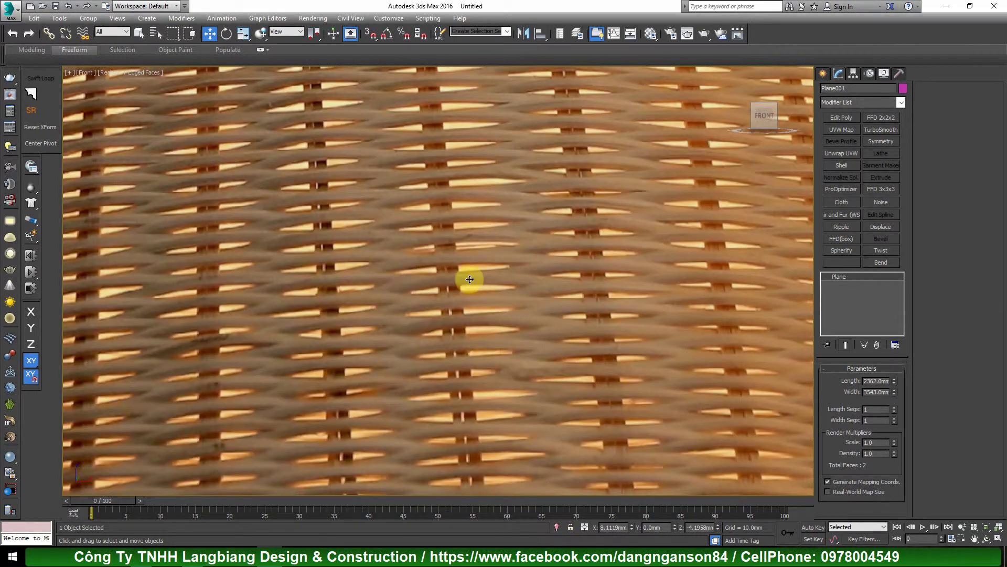
Set the home grid spacing to 5 mm in the grid and snap settings
right_click(370, 36)
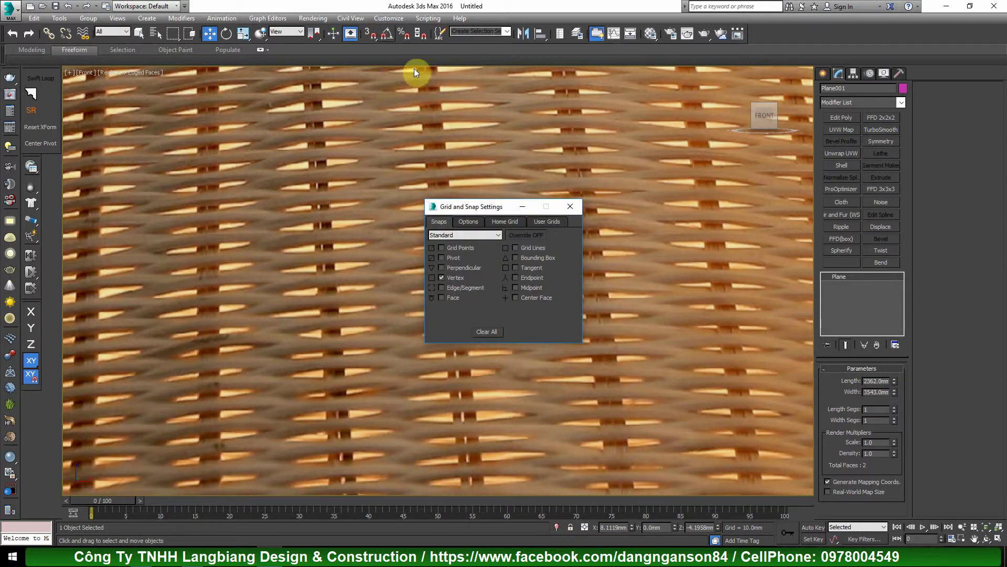
click(512, 224)
scroll(658, 259, down, 5)
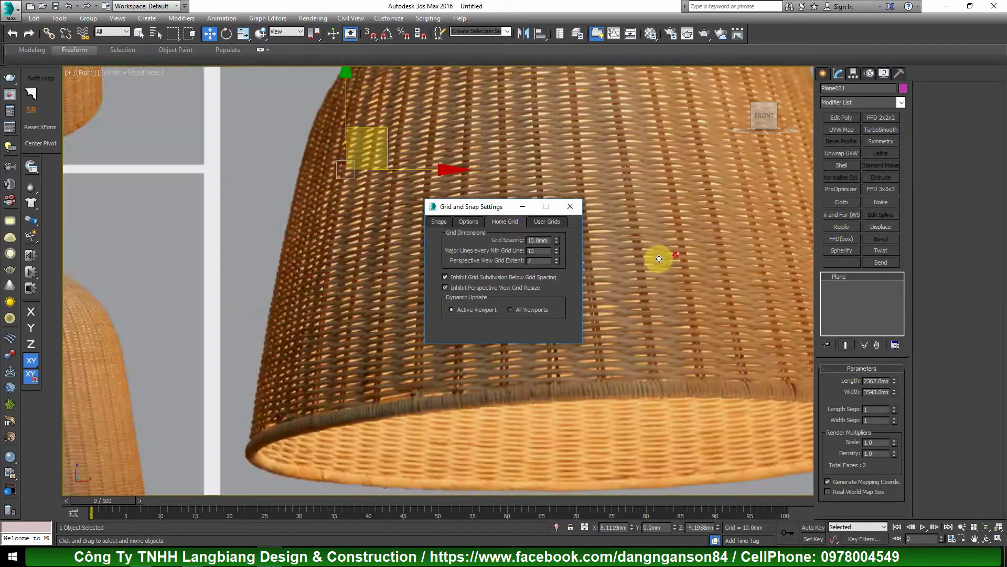
scroll(725, 292, up, 4)
middle_drag(723, 293, 641, 299)
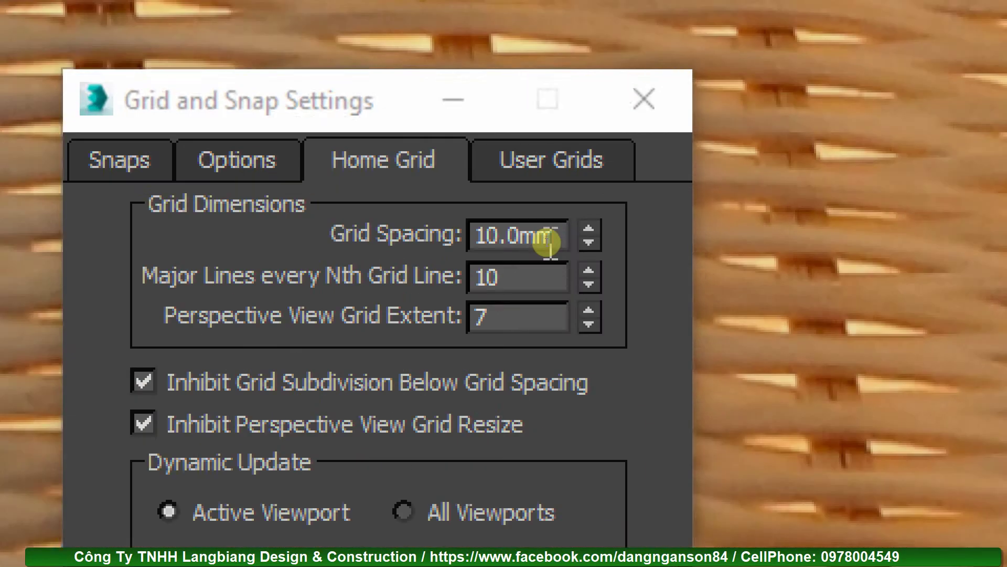
double_click(549, 242)
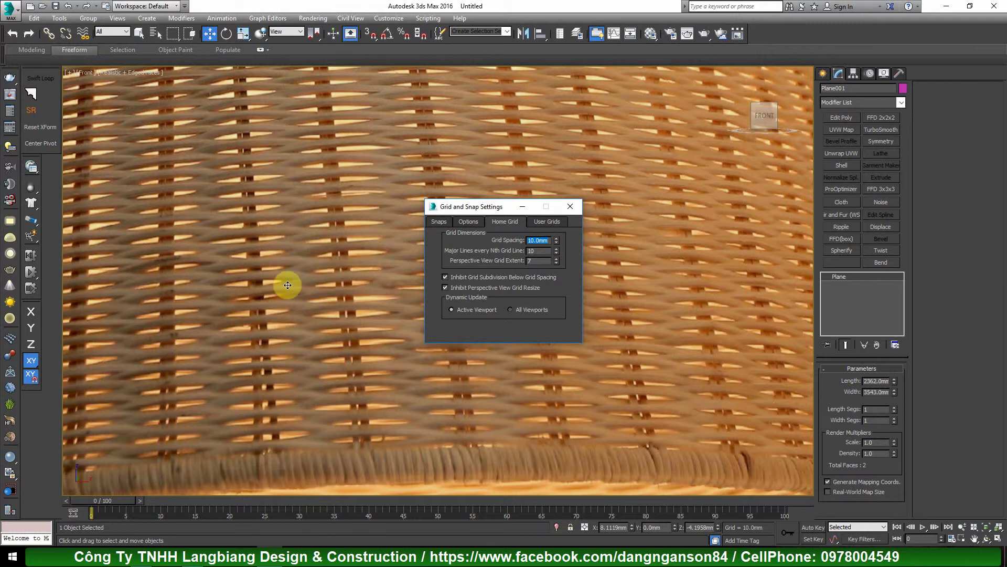
scroll(288, 286, down, 5)
middle_drag(283, 222, 290, 239)
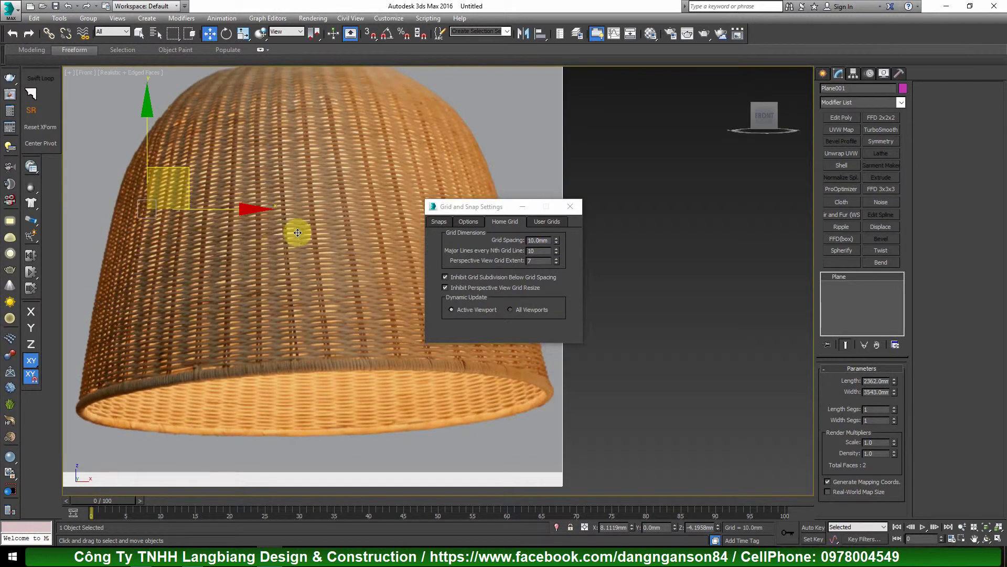
scroll(284, 237, up, 3)
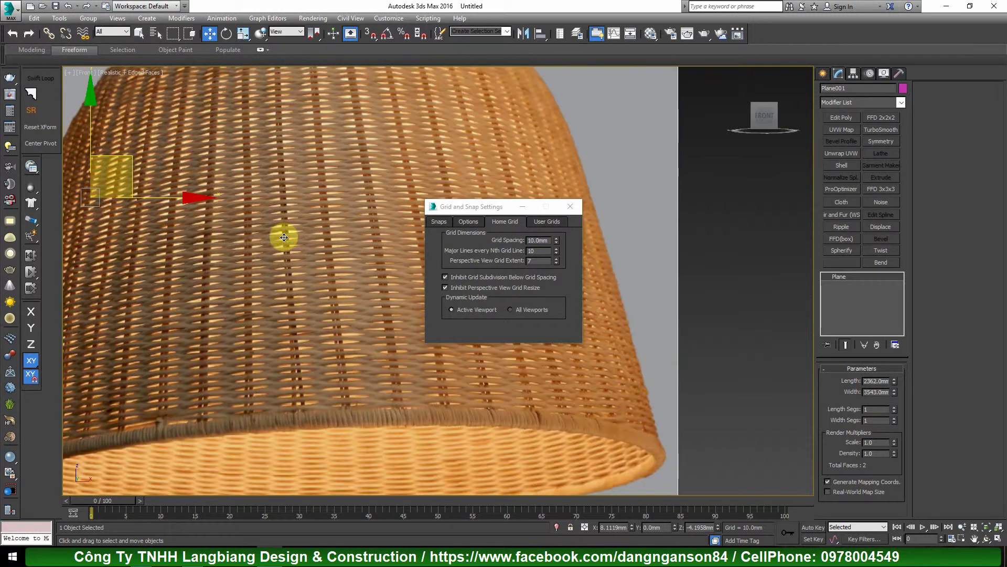
middle_drag(244, 248, 284, 270)
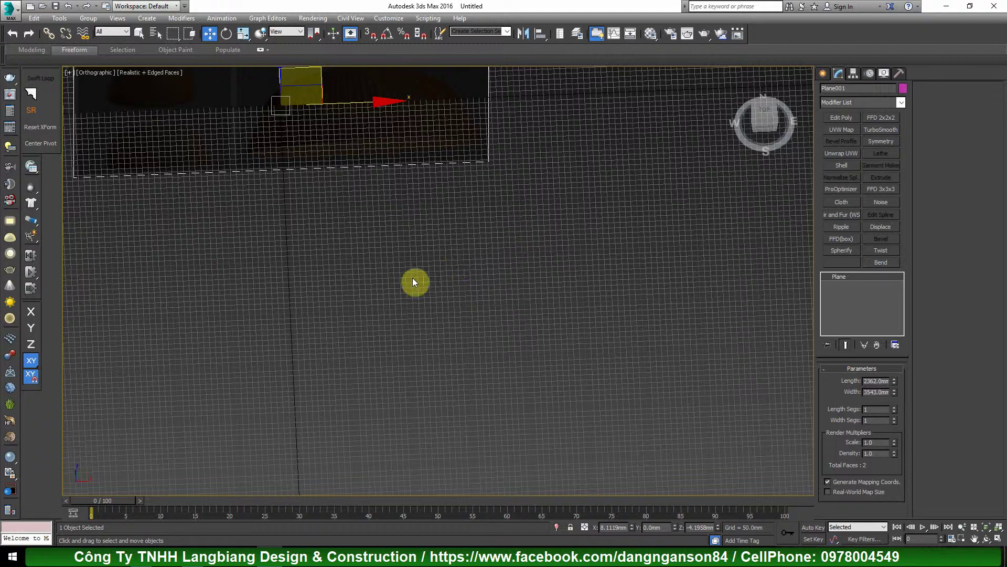
Deselect the reference plane, switch to the top view, and turn on snapping to grid points and vertices
scroll(413, 281, up, 10)
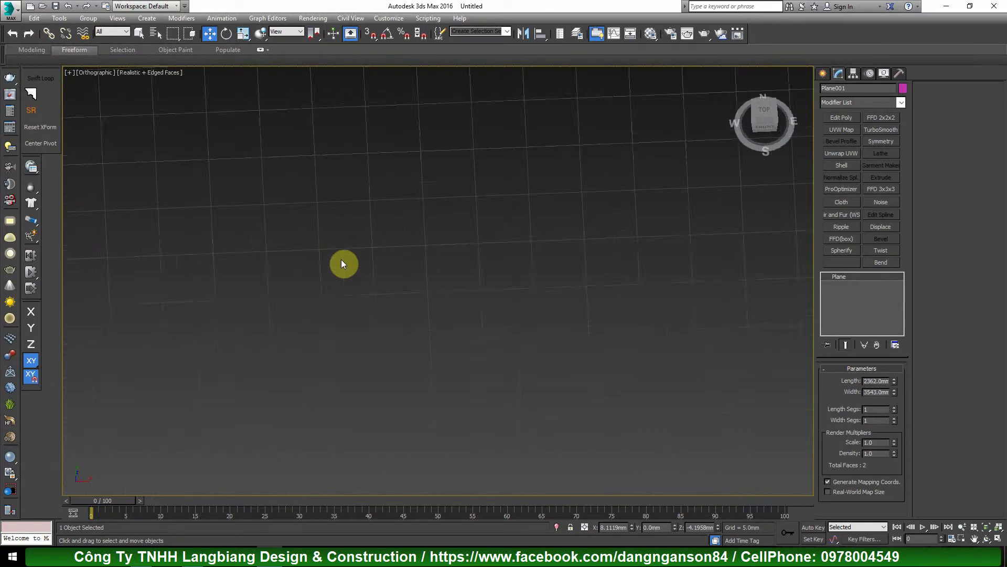
scroll(303, 254, up, 2)
drag(297, 238, 409, 333)
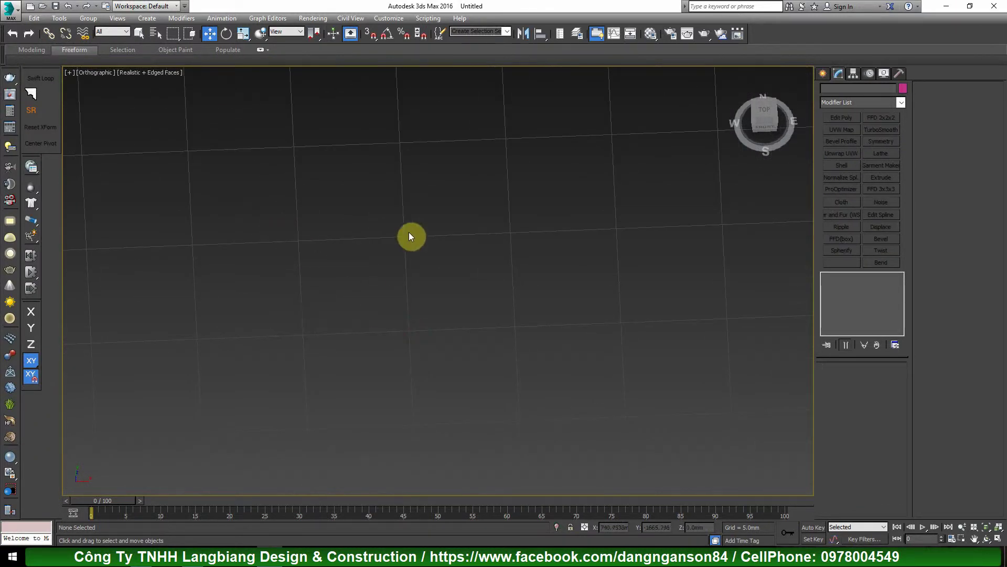
key(t)
right_click(370, 33)
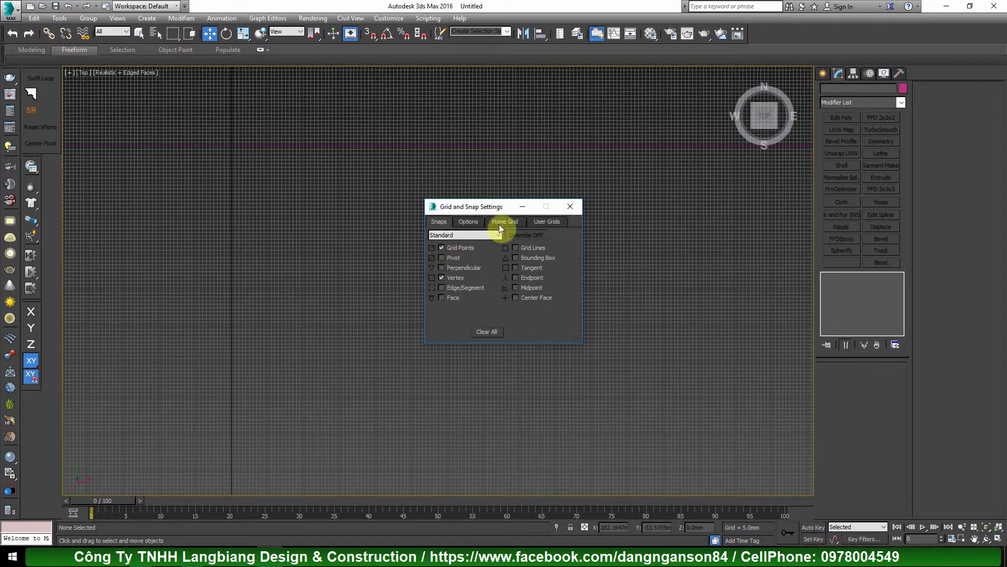
click(571, 206)
scroll(319, 214, up, 3)
key(s)
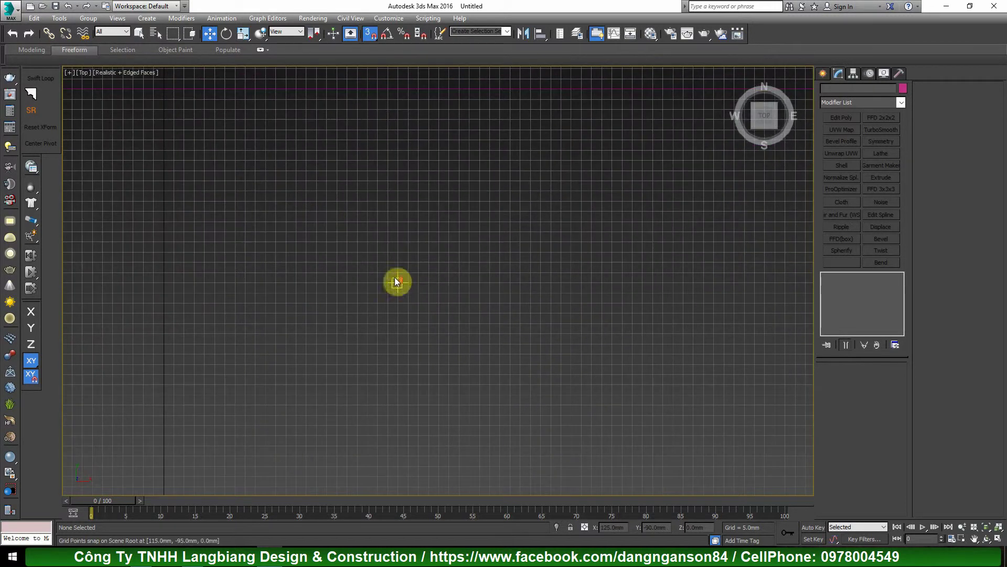
Check the reference weave, and draw a three-point peaked line in the top view, snapped to the grid, 30 mm wide and 5 mm high
scroll(396, 281, up, 3)
right_click(432, 270)
click(460, 233)
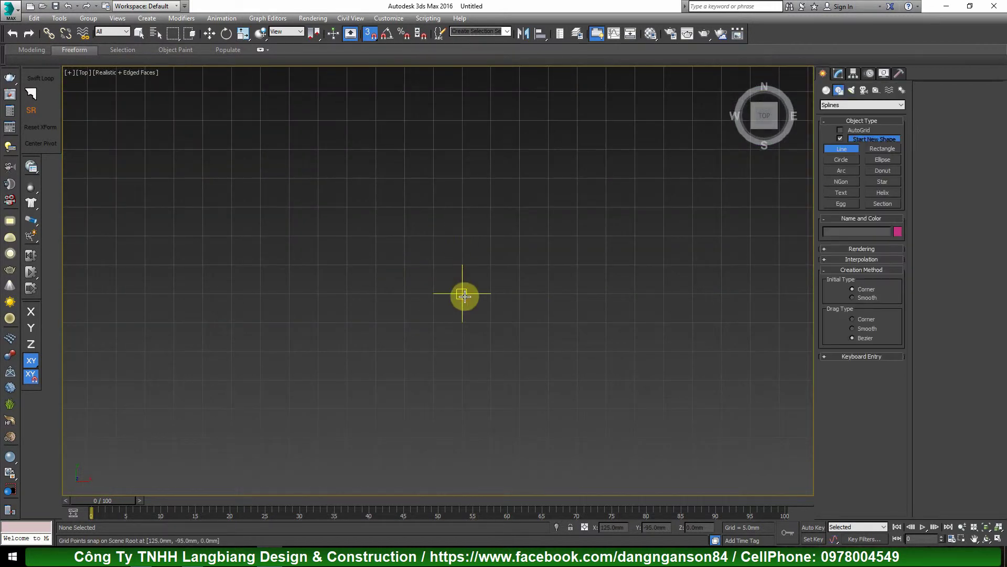
key(f)
key(z)
scroll(556, 314, up, 4)
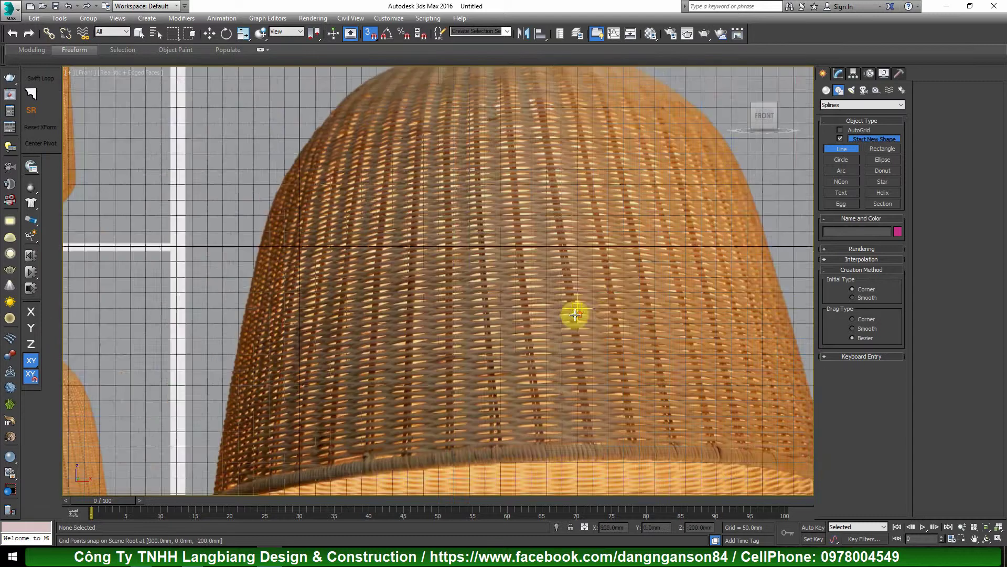
middle_drag(576, 315, 481, 314)
scroll(480, 313, up, 8)
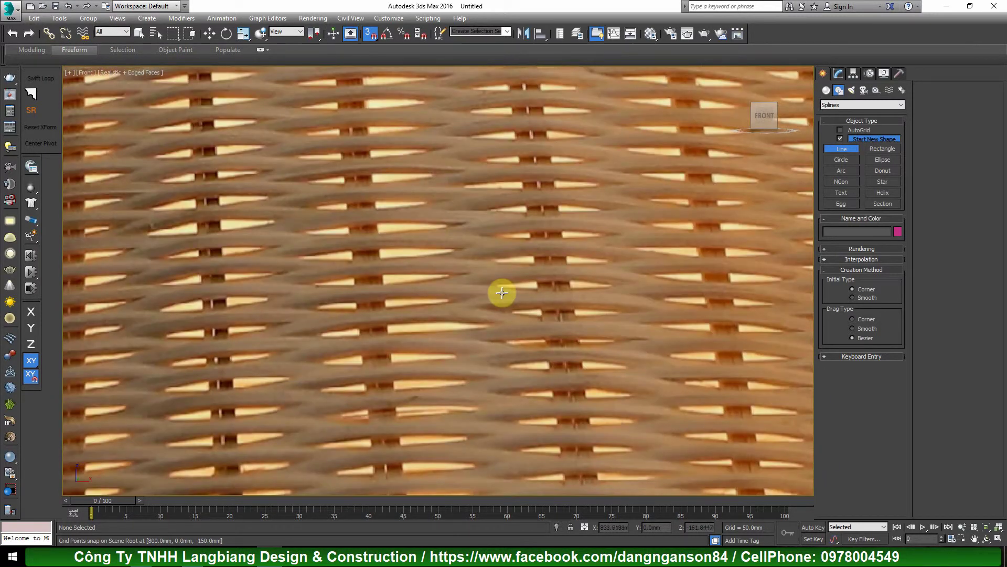
key(t)
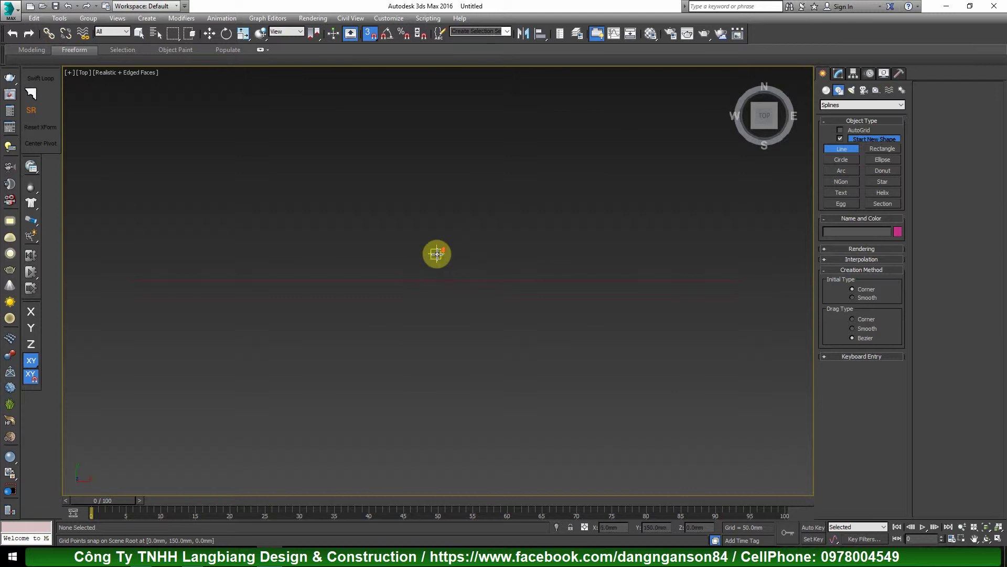
scroll(444, 277, up, 6)
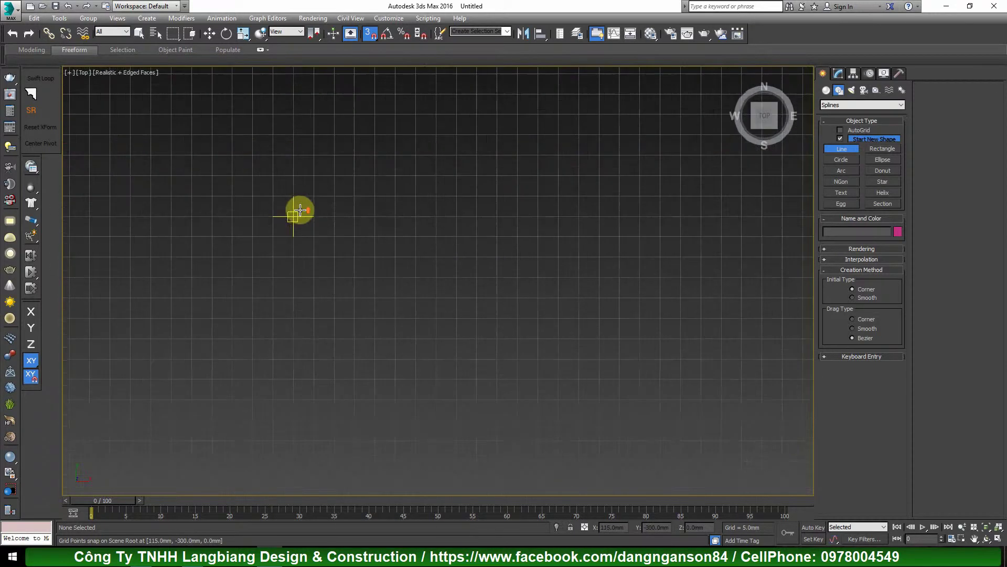
scroll(297, 211, up, 5)
click(308, 265)
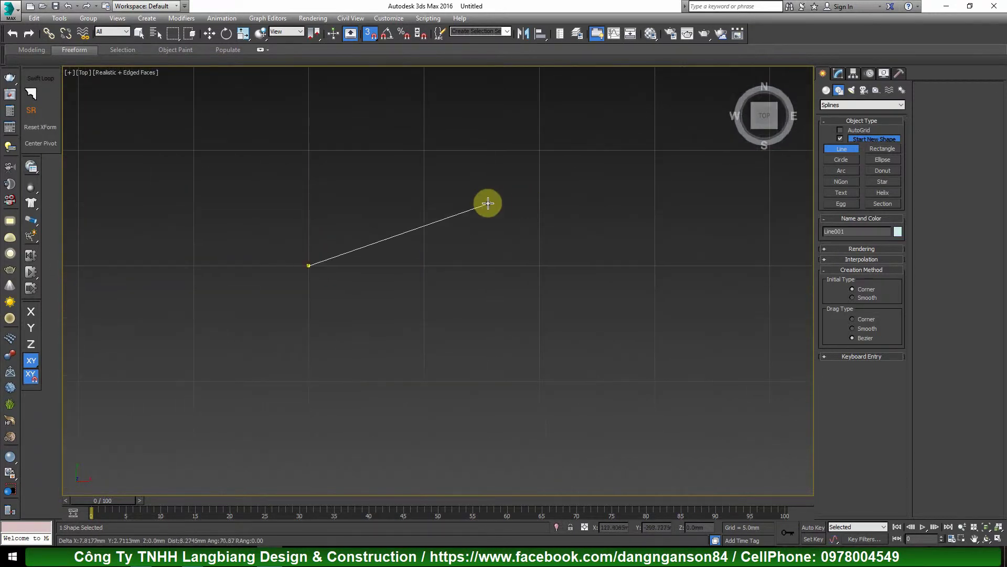
scroll(388, 218, down, 5)
scroll(489, 204, up, 4)
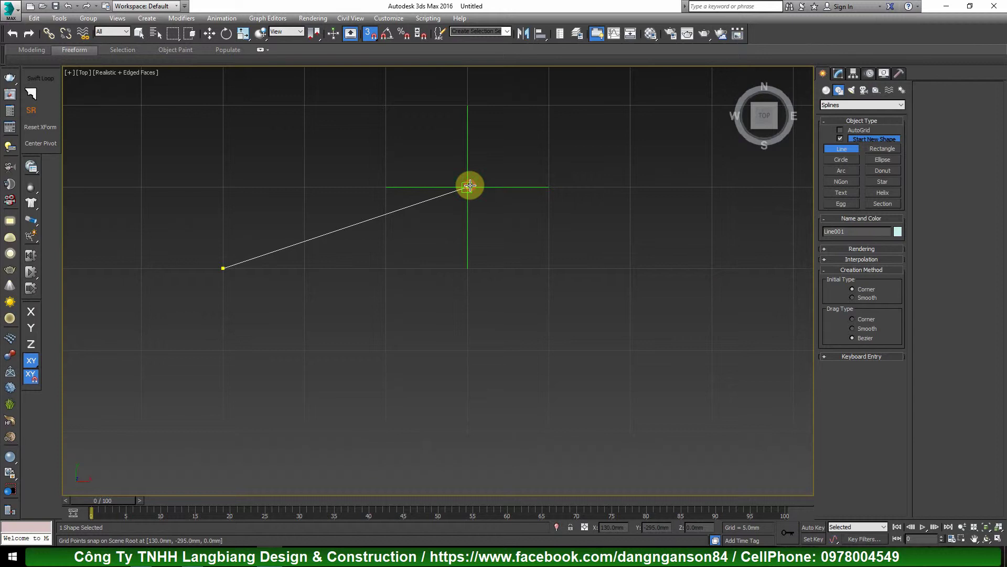
click(467, 187)
click(712, 268)
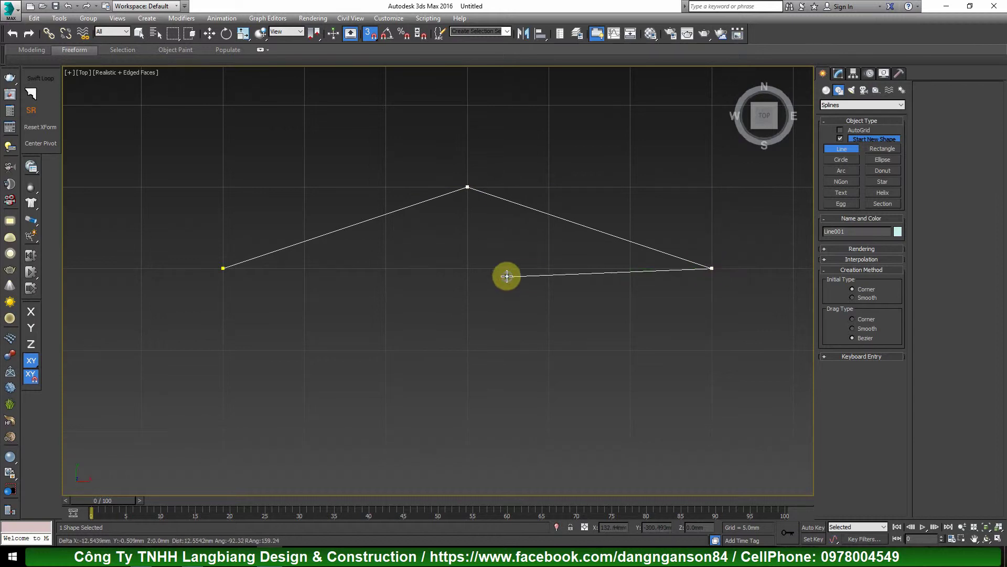
right_click(506, 276)
right_click(371, 288)
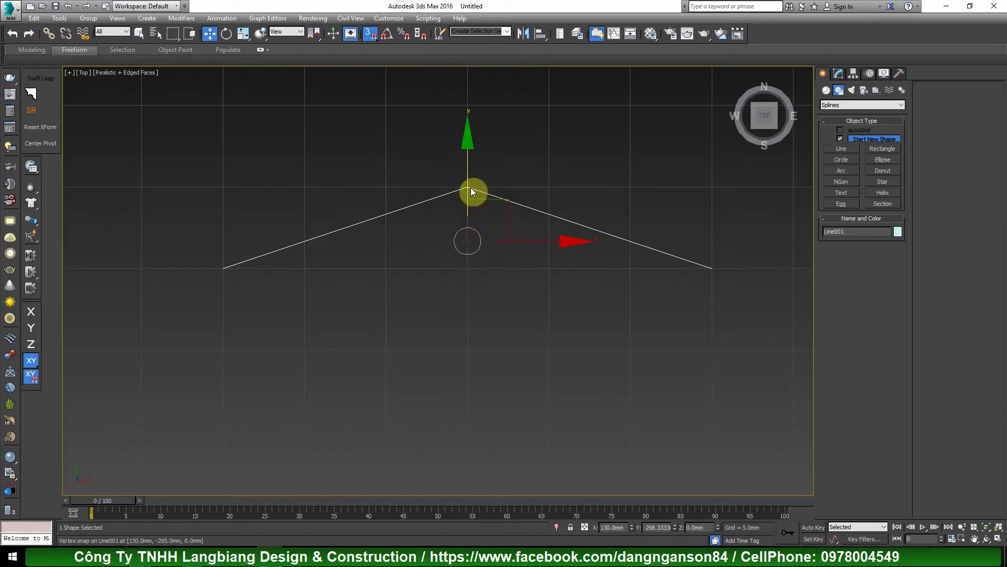
Clone the peaked line end to end along X as 20 copies to form a continuous zigzag
scroll(440, 231, down, 3)
scroll(440, 232, down, 2)
key(s)
scroll(501, 221, up, 3)
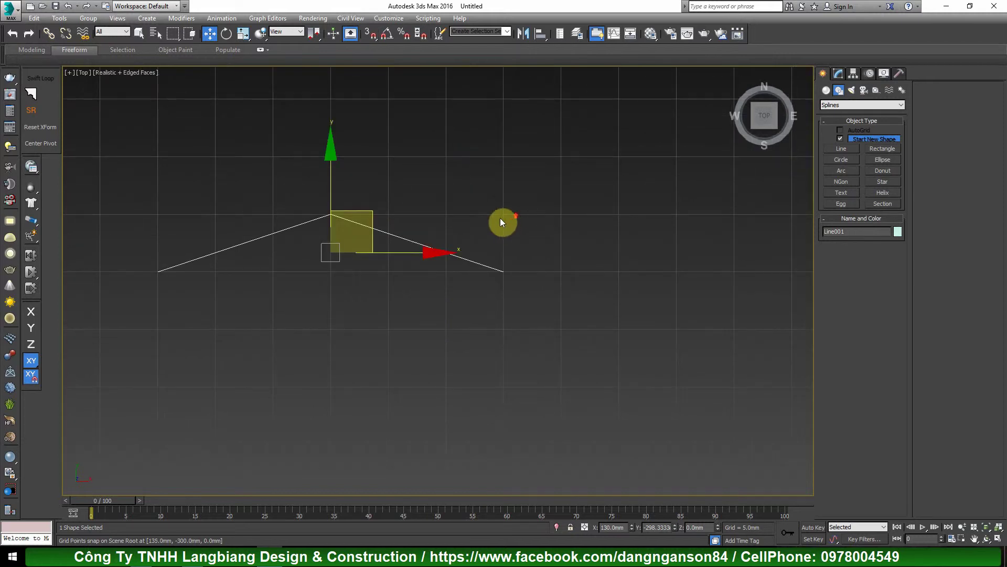
scroll(344, 234, down, 1)
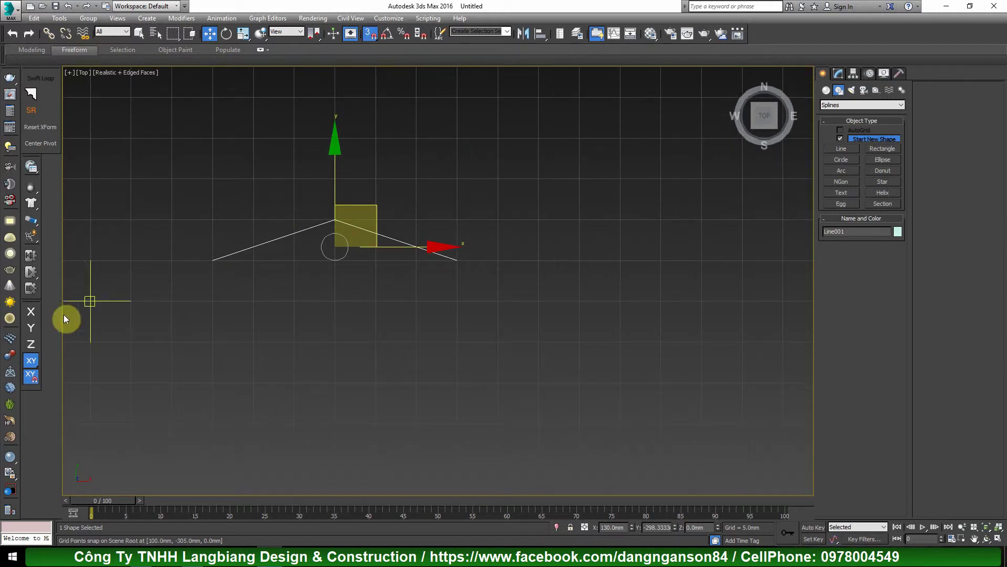
click(30, 310)
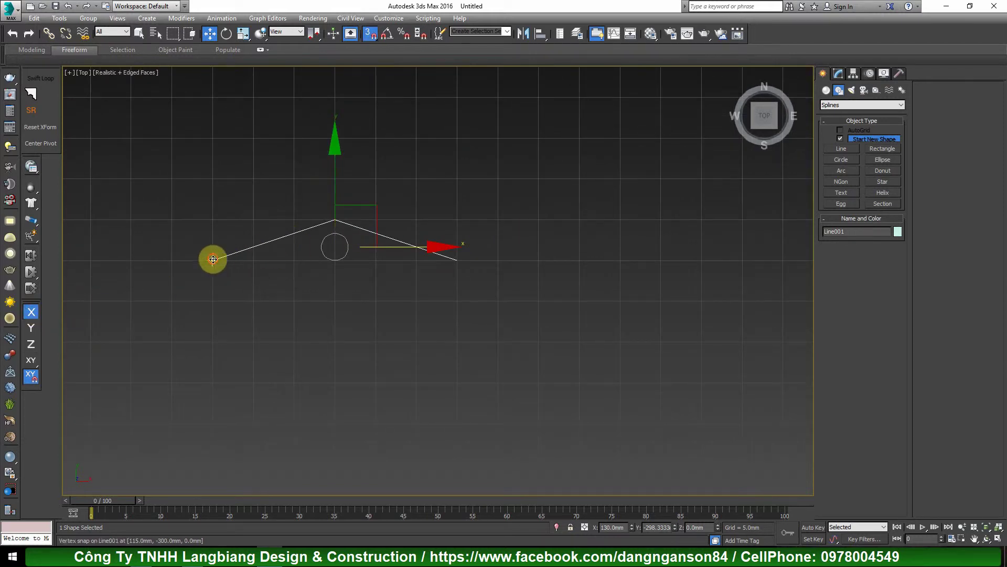
mouse_move(213, 260)
shift+mouse_down()
mouse_move(483, 270)
mouse_move(457, 259)
shift+mouse_up()
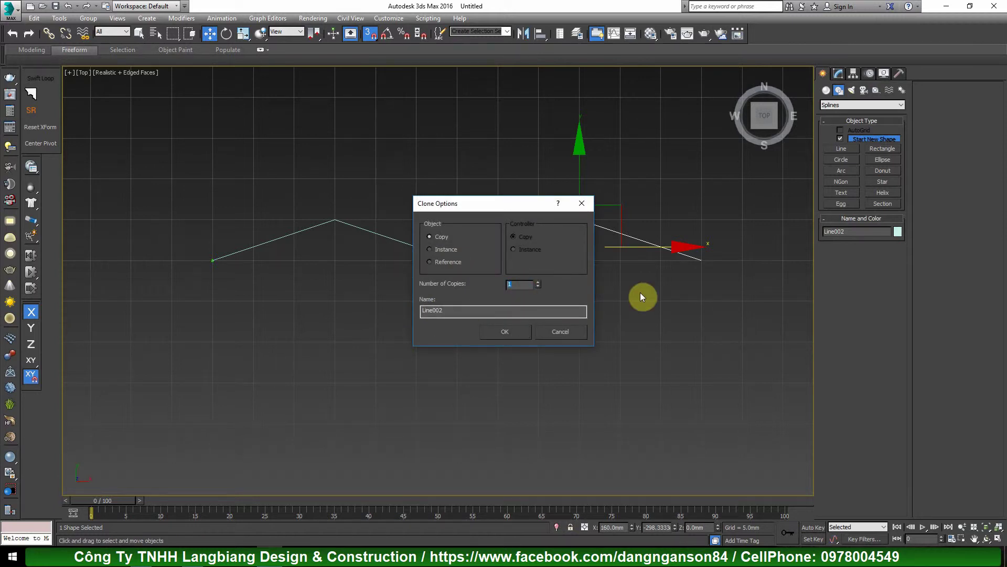
click(521, 331)
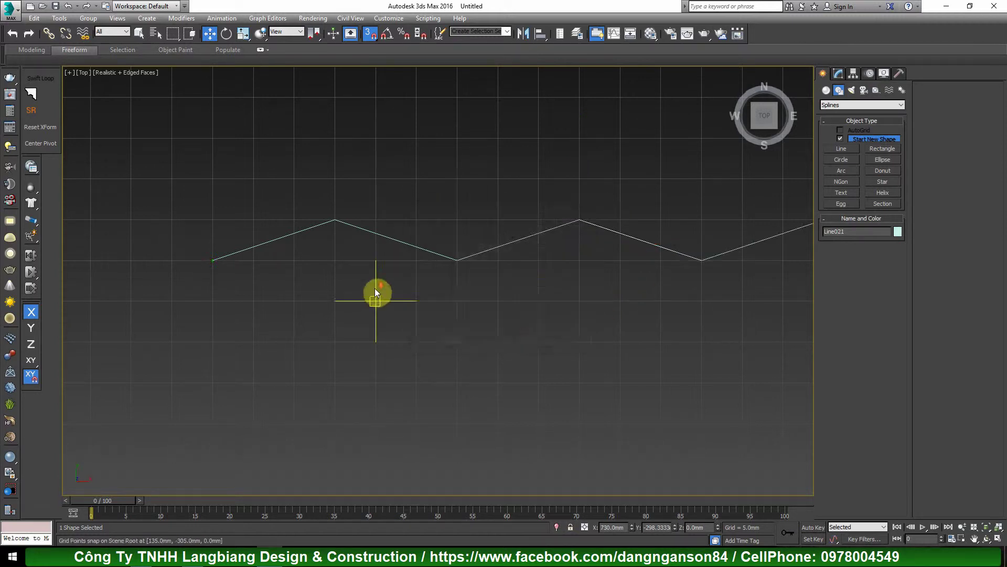
Attach all the other zigzag segments to the last copied line as a single shape
scroll(379, 289, down, 5)
scroll(436, 284, up, 3)
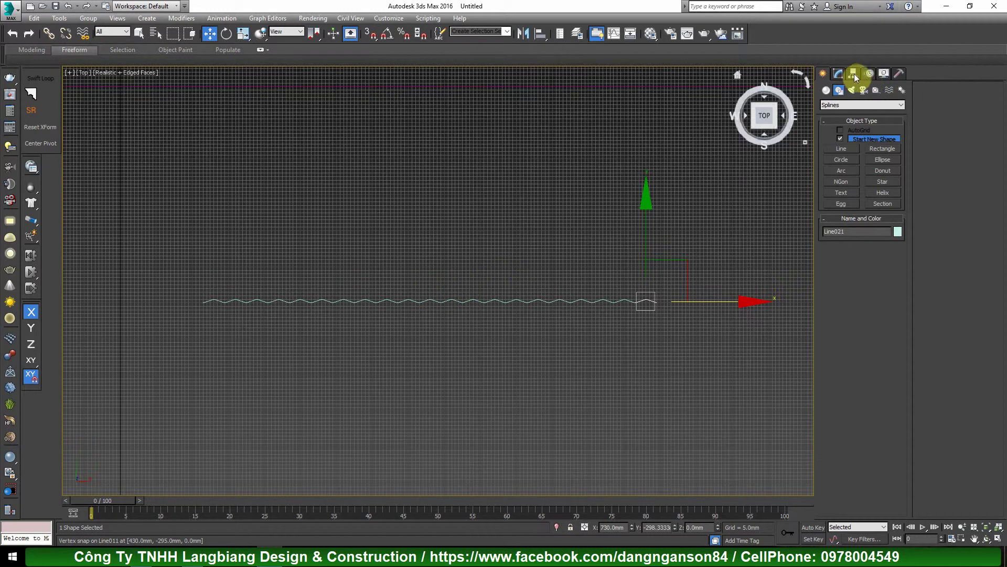
click(839, 73)
click(946, 165)
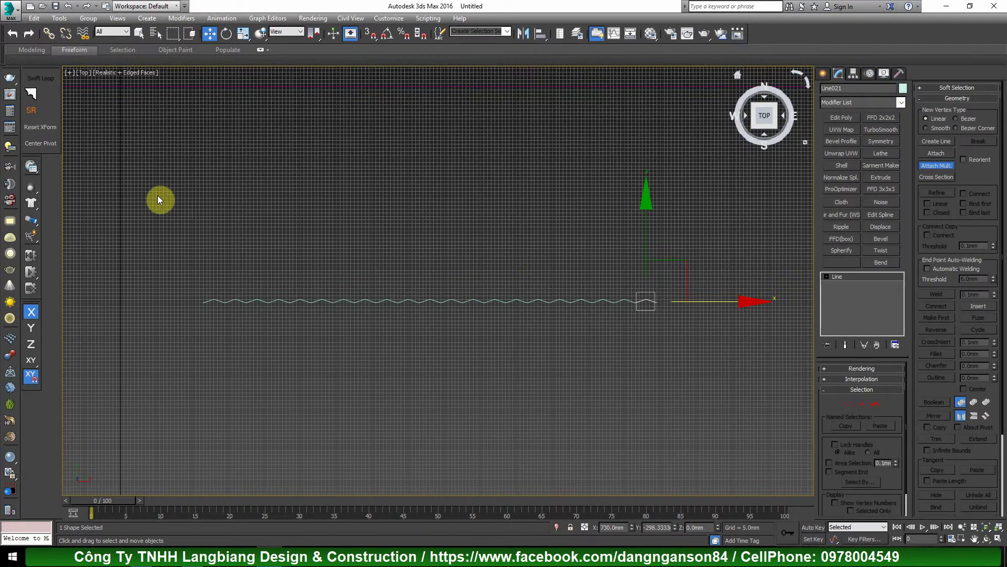
click(135, 197)
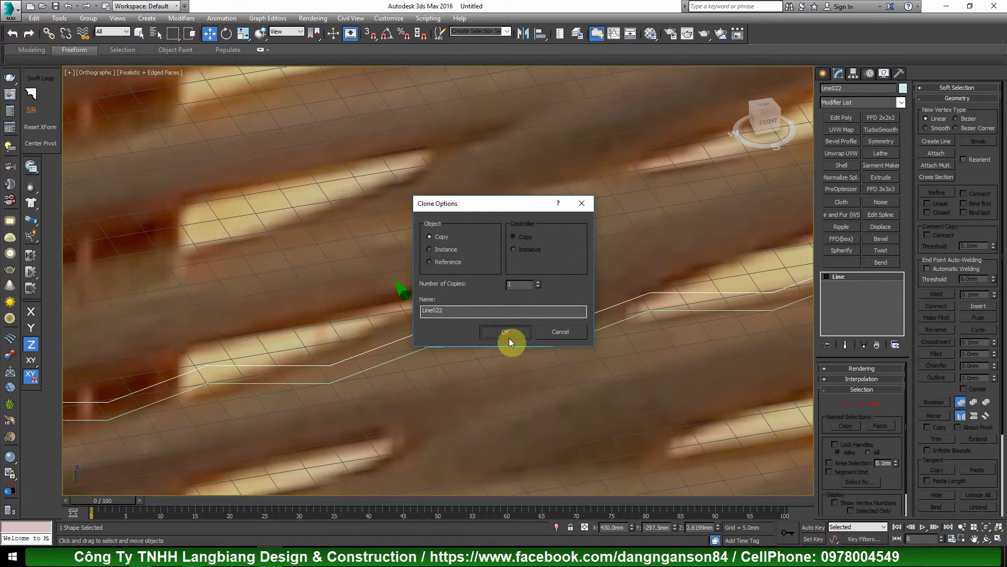
Confirm one copy of the zigzag line about 2.6 mm above the original, and mirror it on the Y axis without cloning
click(507, 335)
click(523, 33)
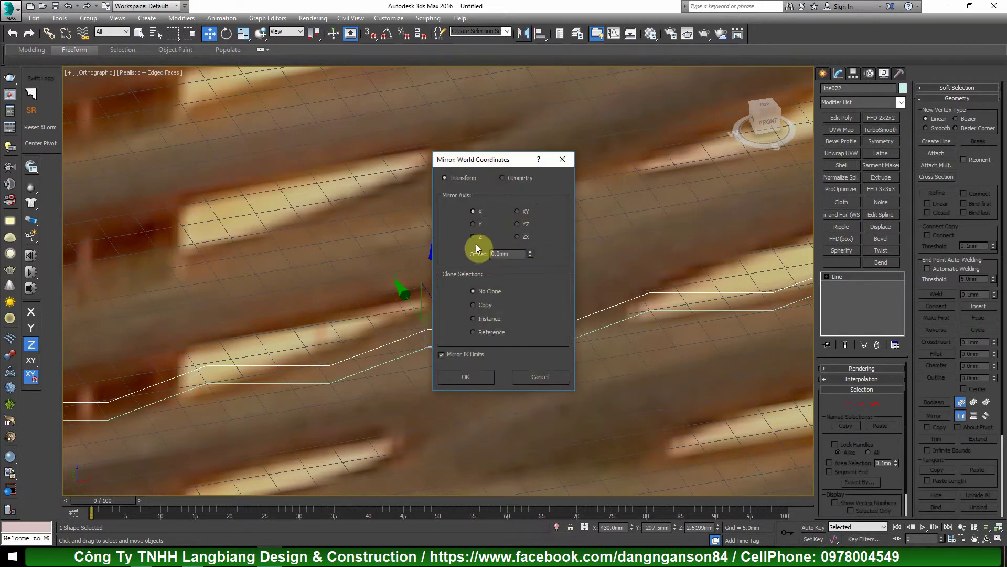
click(481, 225)
click(466, 377)
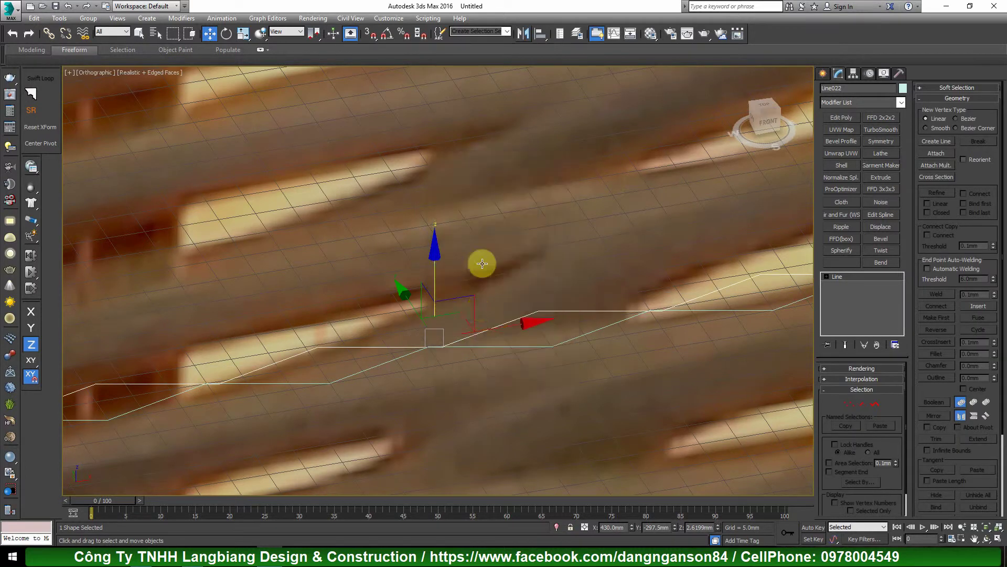
Enable the mirrored zigzag line in renderer and viewport, and set the top view to Shaded display
key(t)
scroll(428, 281, up, 5)
mouse_move(519, 279)
middle_down()
mouse_move(474, 315)
mouse_move(411, 340)
middle_up()
click(861, 368)
click(826, 376)
click(826, 384)
click(147, 72)
click(164, 96)
scroll(487, 278, up, 2)
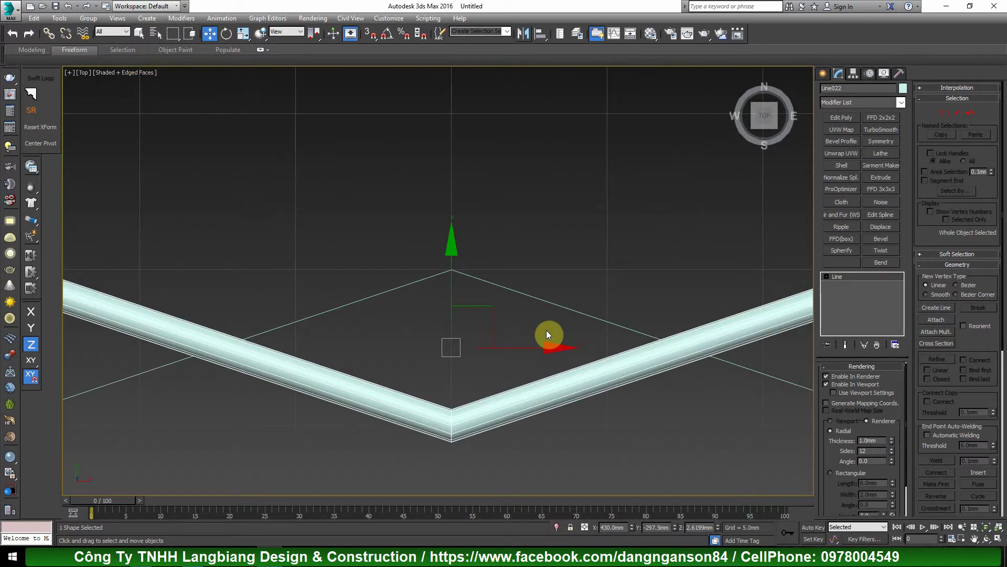
Attach the original thin zigzag line to the mirrored, thickened zigzag strand so both form one shape
right_click(530, 313)
click(402, 306)
scroll(544, 267, down, 4)
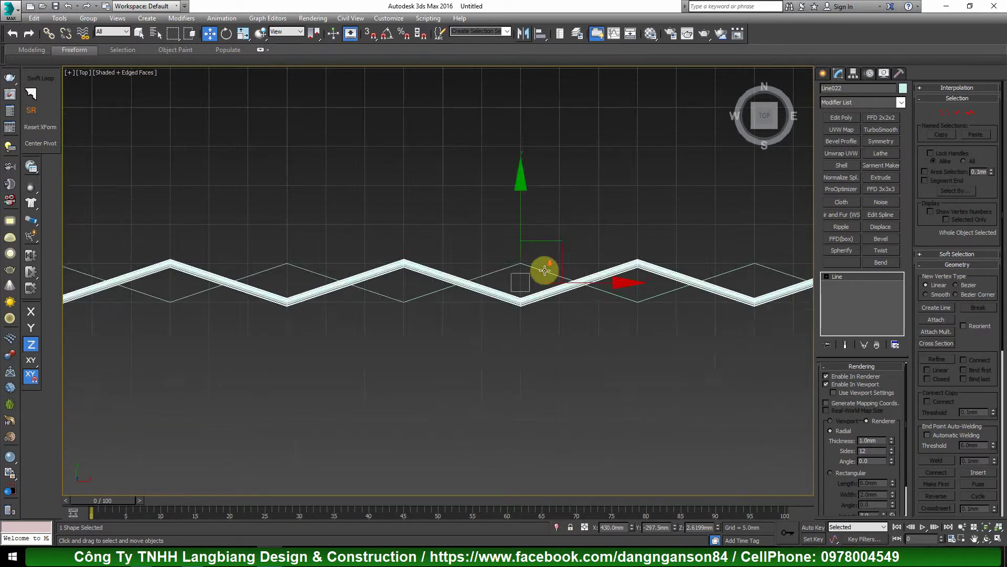
scroll(615, 295, up, 3)
right_click(450, 271)
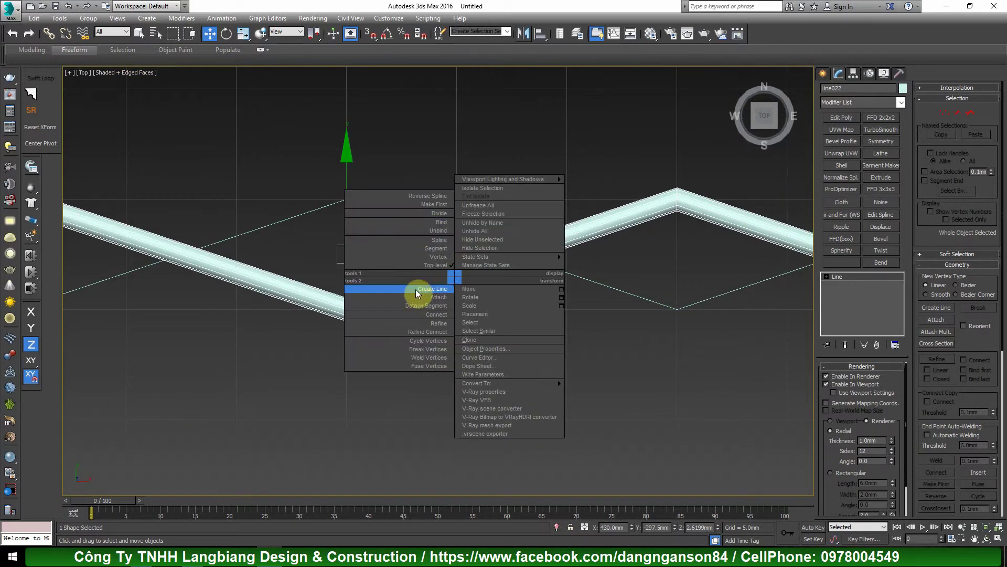
click(415, 272)
click(408, 217)
key(w)
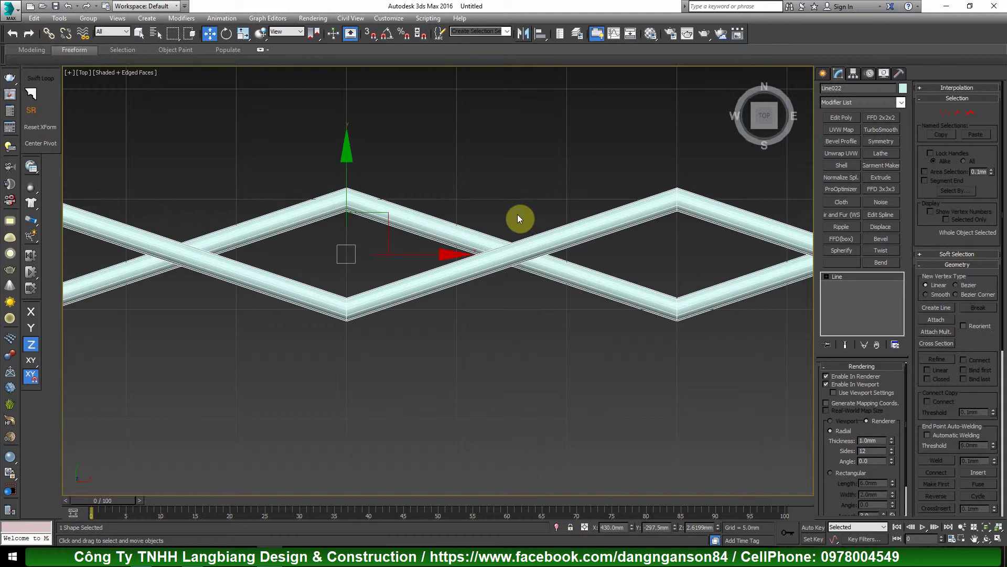
Move the upper zigzag spline of the shape down in the front view until it sits just above the lower spline
key(f)
scroll(443, 277, up, 8)
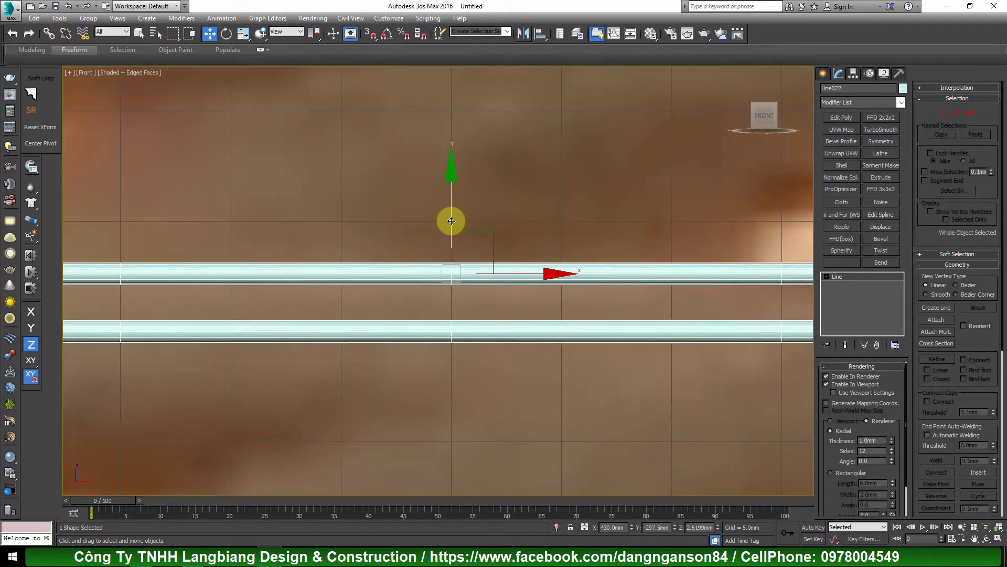
key(3)
click(422, 277)
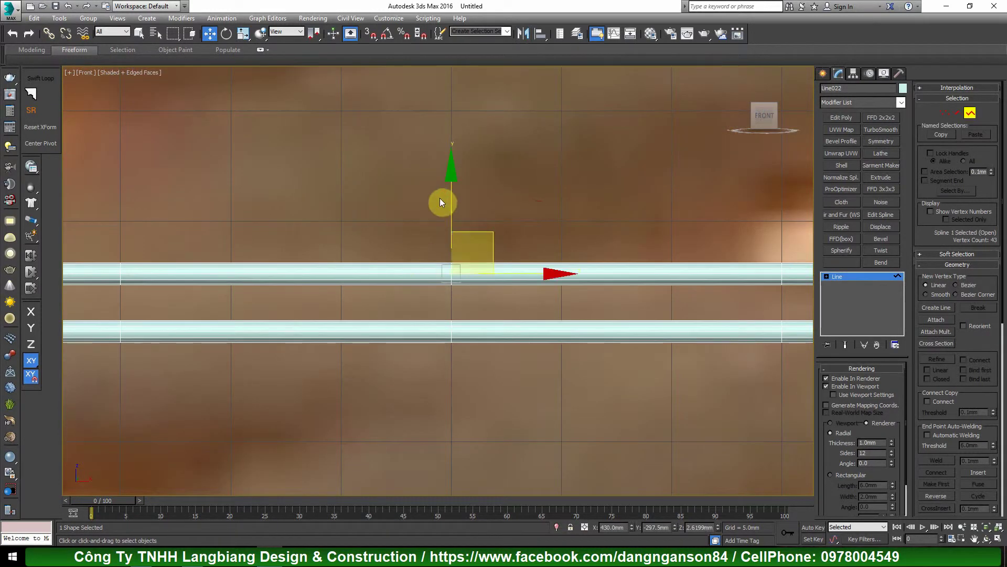
drag(451, 199, 455, 233)
scroll(453, 355, up, 3)
key(2)
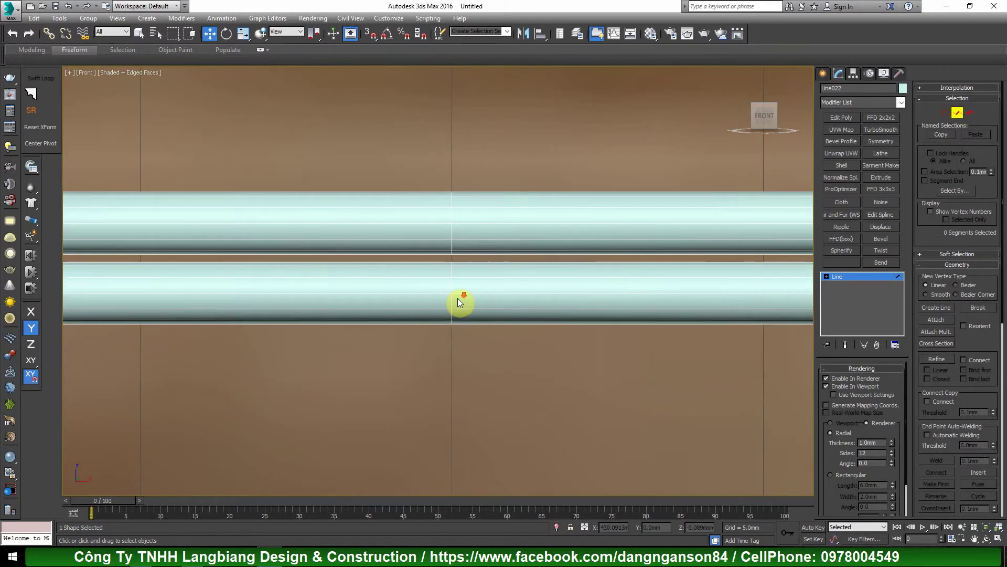
scroll(458, 301, down, 8)
scroll(457, 308, down, 2)
alt+middle_drag(457, 308, 468, 347)
key(2)
Reduce the radial cross-section of the strands to 6 sides
scroll(456, 303, up, 7)
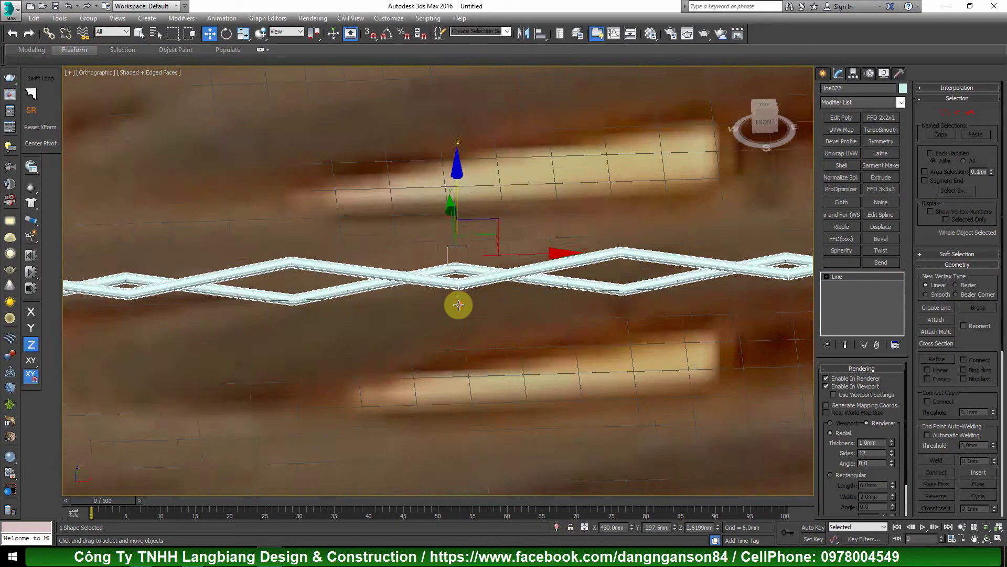
scroll(459, 276, up, 2)
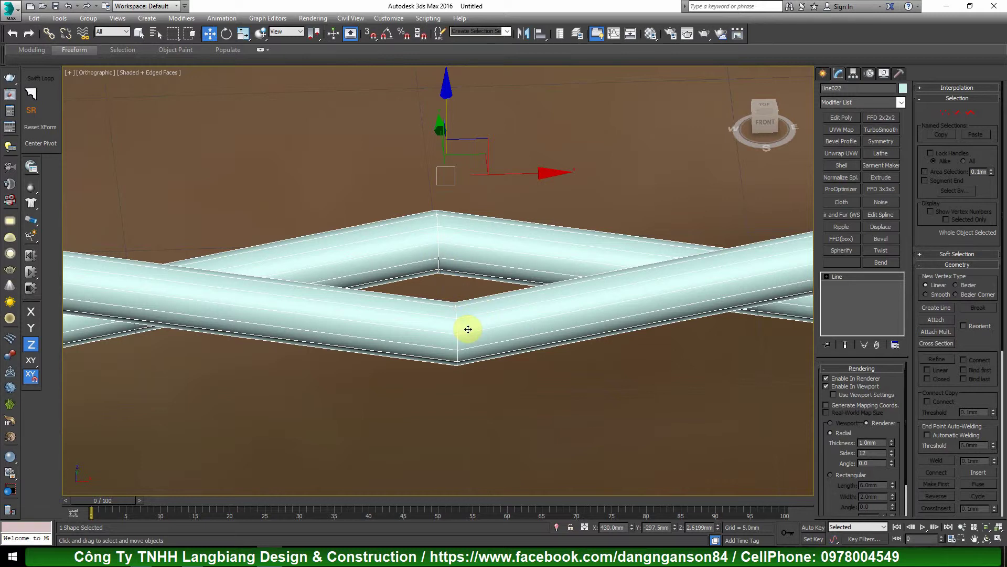
middle_drag(545, 313, 495, 328)
scroll(443, 337, up, 2)
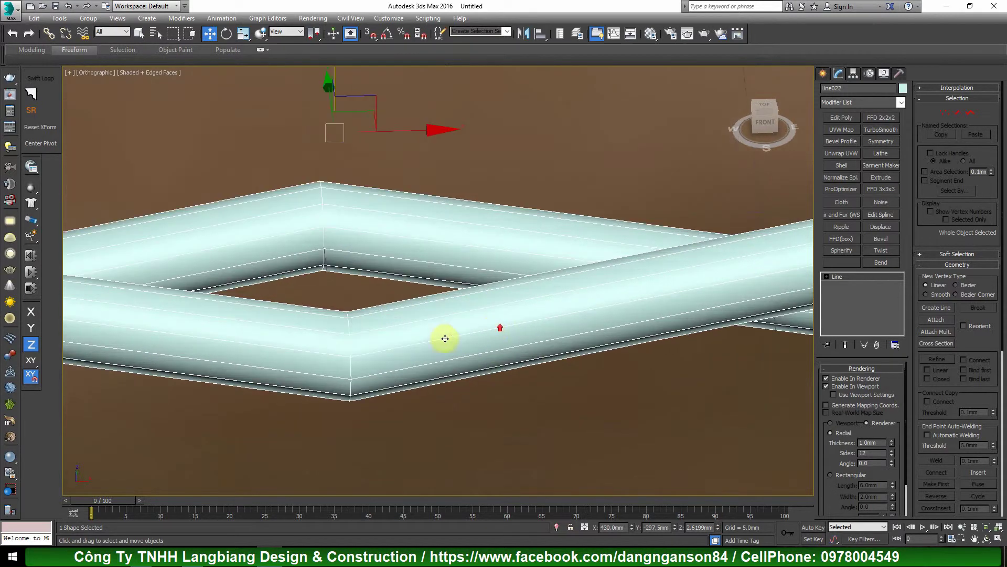
drag(894, 456, 894, 459)
Clone the zigzag pair upward in the front view as 50 copies spaced about 2.2 mm apart
key(t)
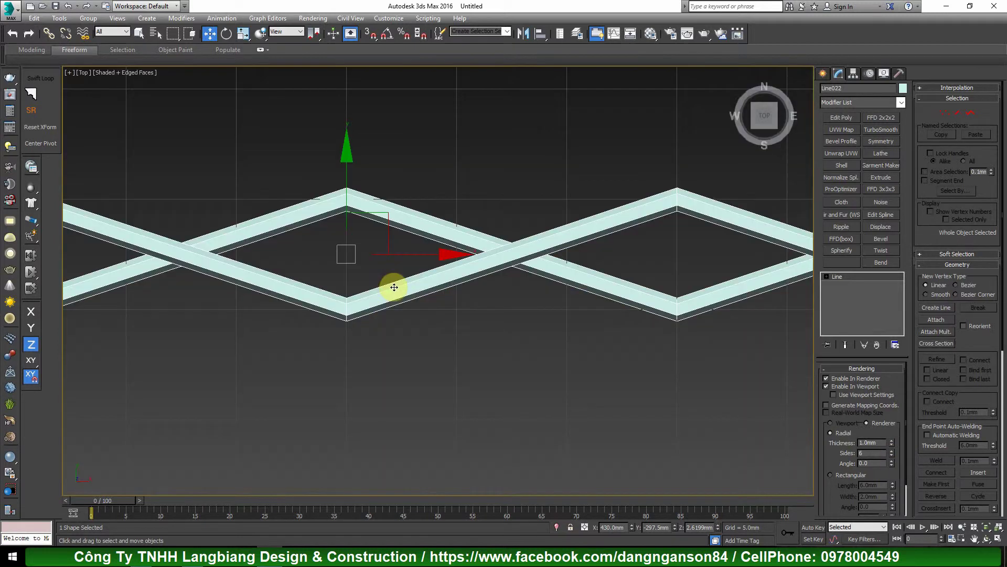
key(f)
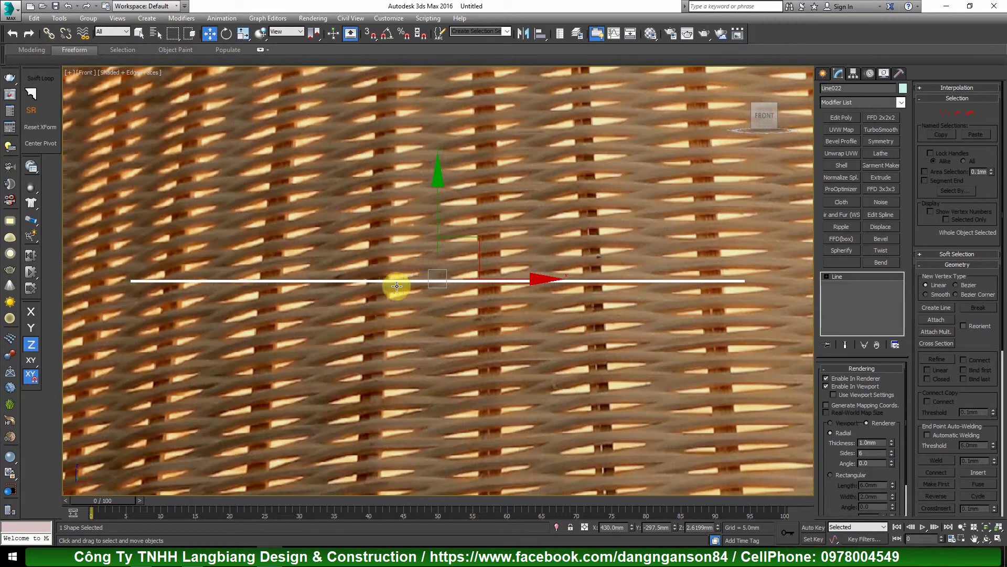
scroll(455, 283, up, 10)
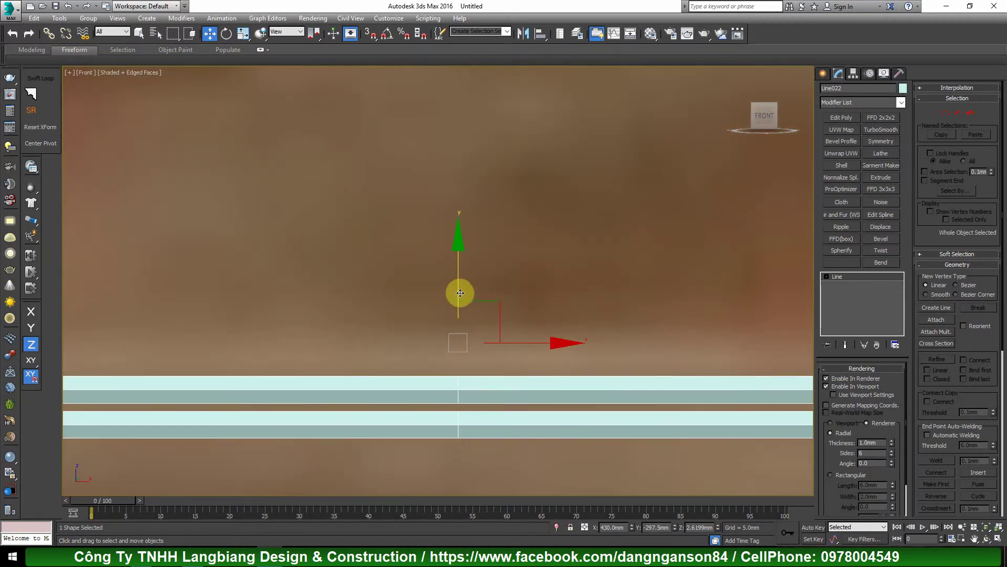
shift+drag(458, 292, 458, 224)
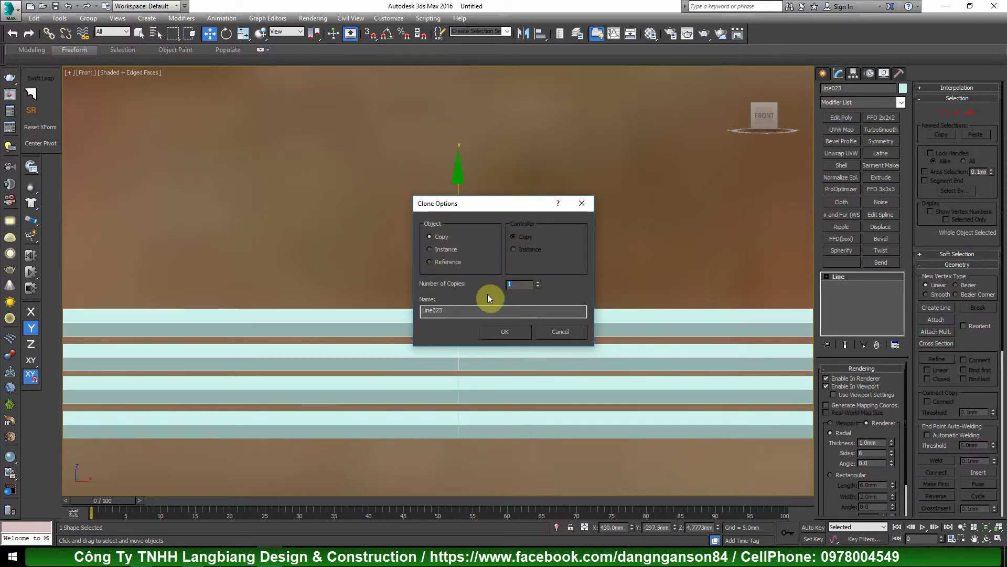
text(50)
click(504, 333)
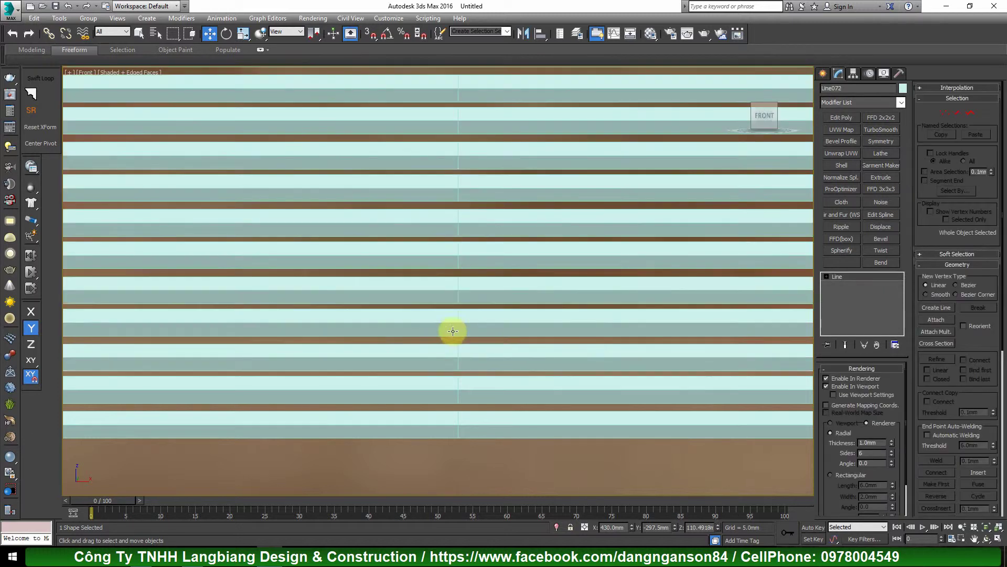
Select all 51 zigzag shapes and clone the block upward as 2 copies stacked above the original
scroll(453, 330, down, 8)
scroll(423, 331, up, 4)
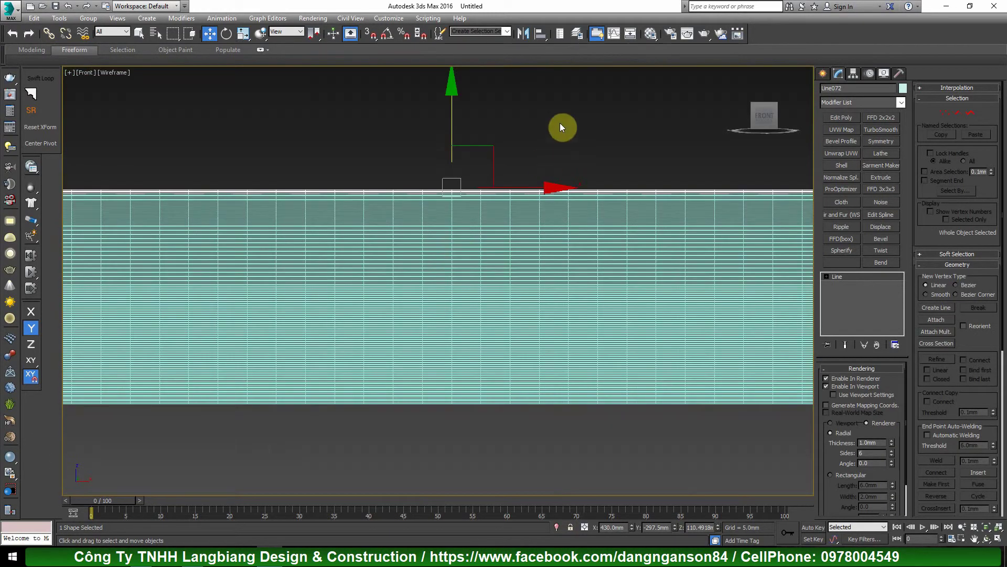
drag(562, 128, 405, 411)
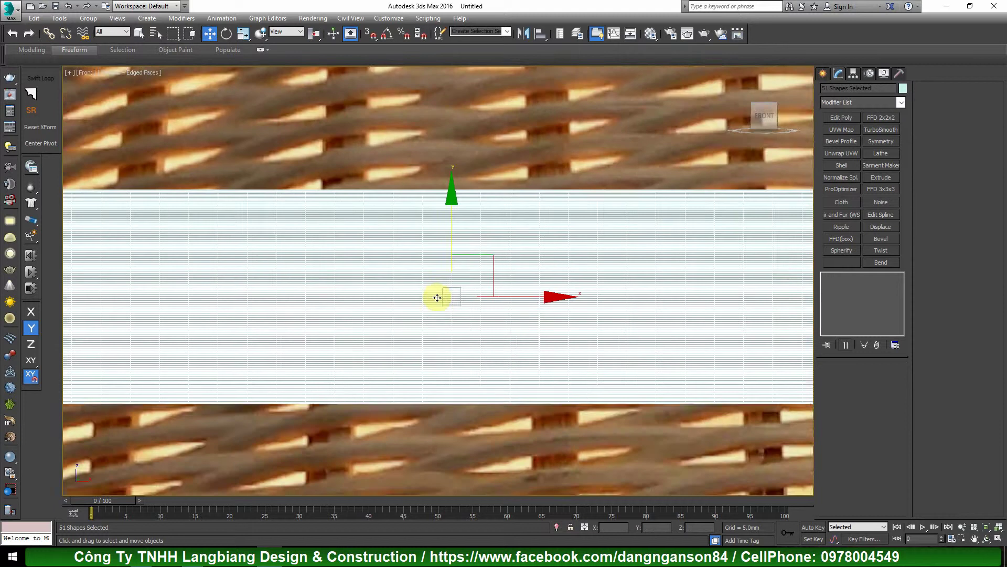
drag(437, 298, 421, 386)
mouse_move(422, 329)
mouse_down()
mouse_move(452, 81)
mouse_move(453, 113)
mouse_up()
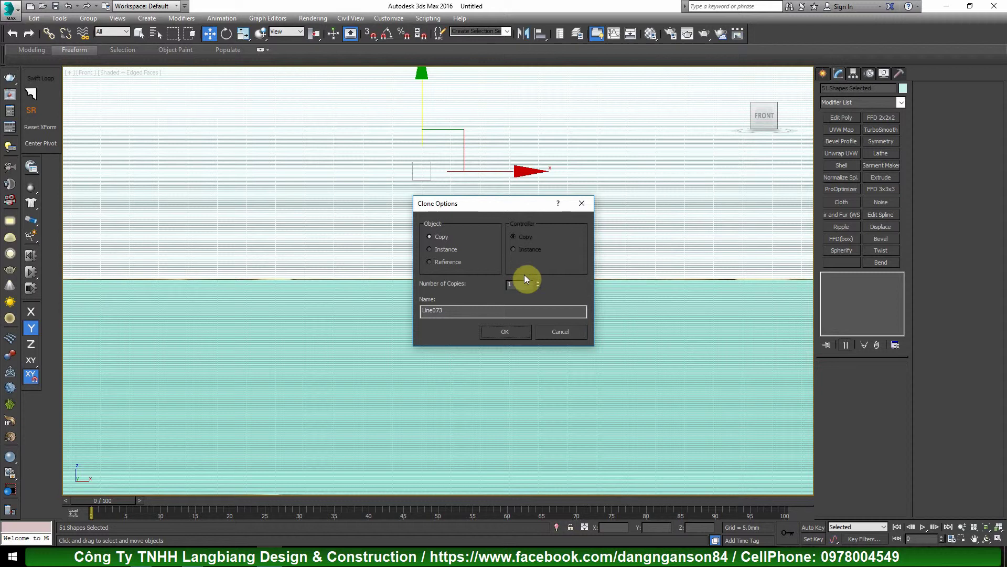
click(538, 281)
click(494, 335)
Nudge the topmost copied block of 51 shapes down along Y to close the gap to the block beneath it
scroll(419, 294, down, 3)
scroll(420, 278, up, 5)
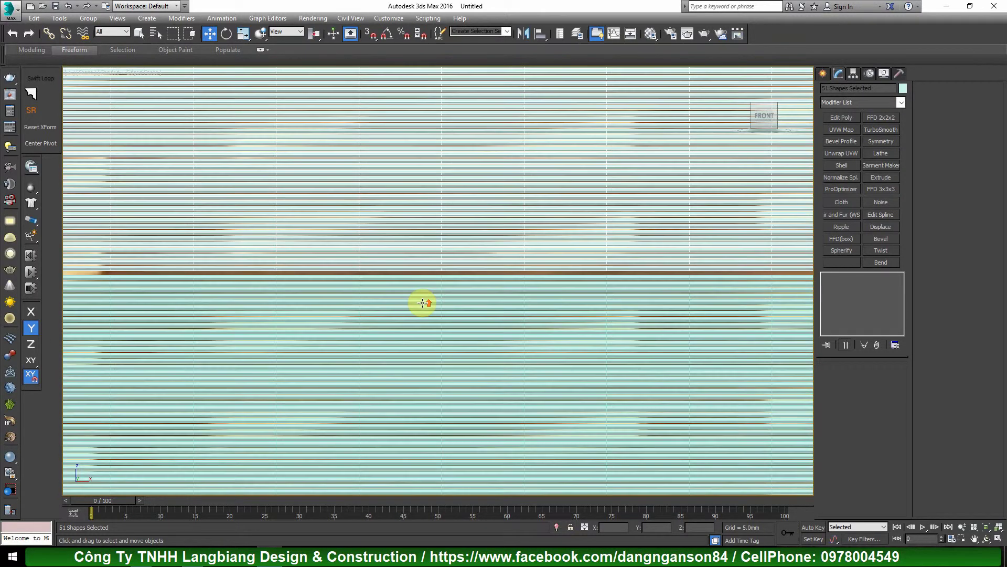
scroll(420, 237, up, 3)
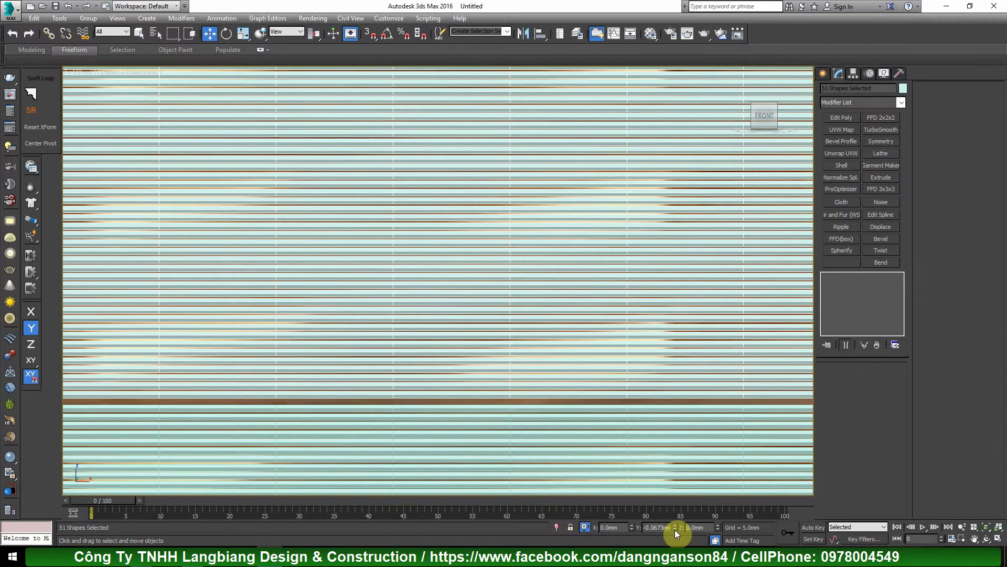
scroll(410, 219, down, 3)
scroll(430, 247, down, 4)
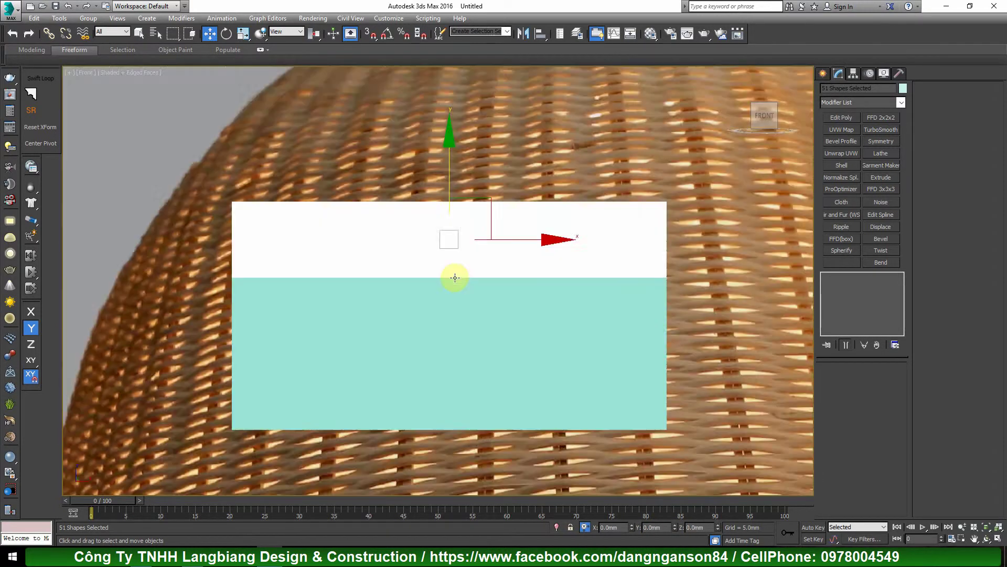
Nudge the upper two blocks of 102 shapes down along Y to meet the bottom block, and restore shaded display
scroll(677, 315, up, 6)
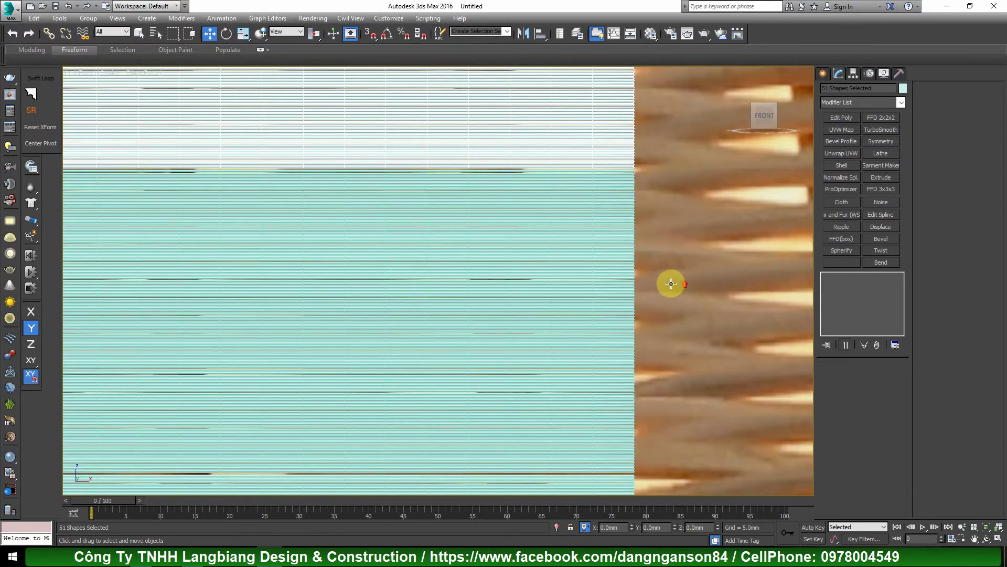
middle_drag(671, 284, 656, 253)
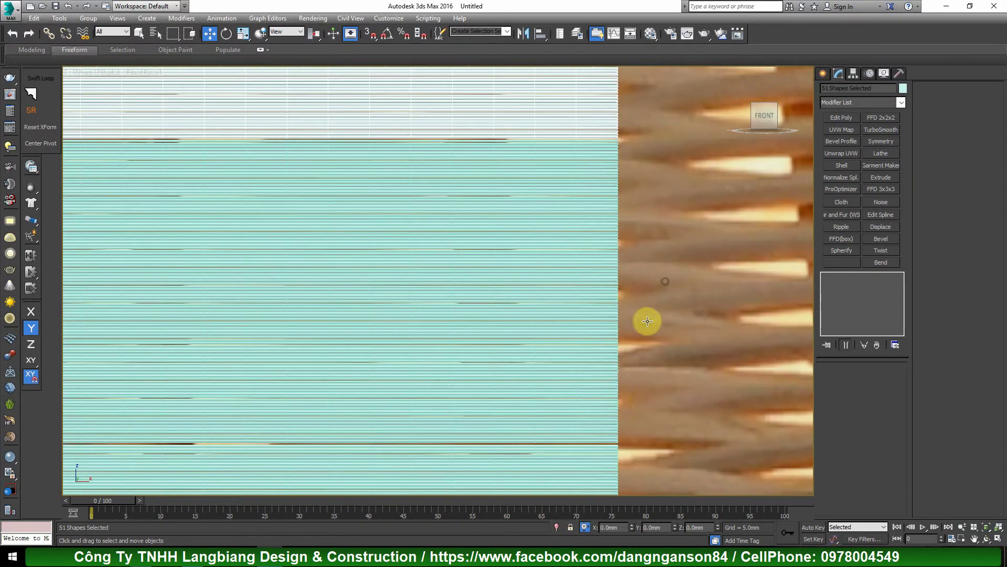
click(676, 528)
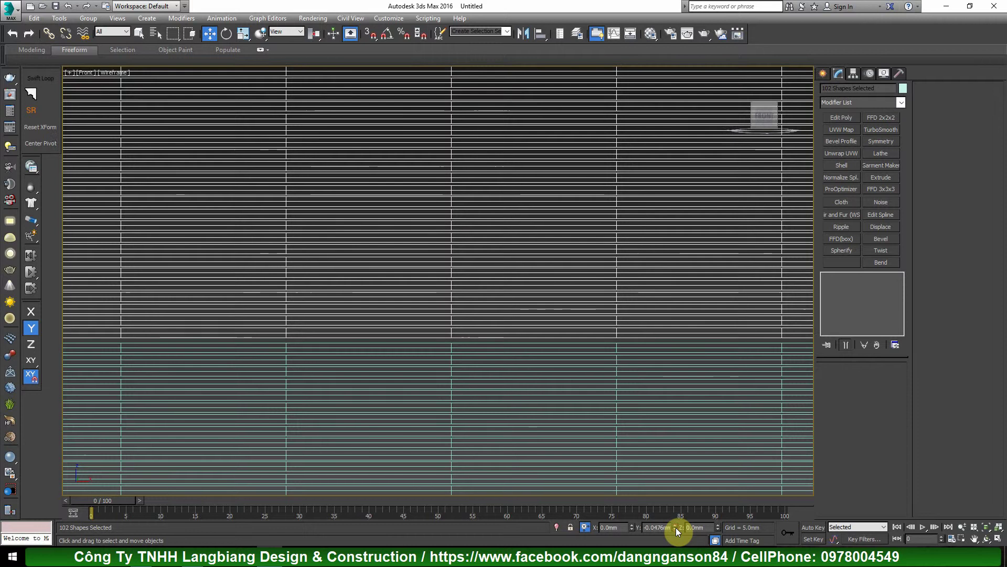
click(675, 527)
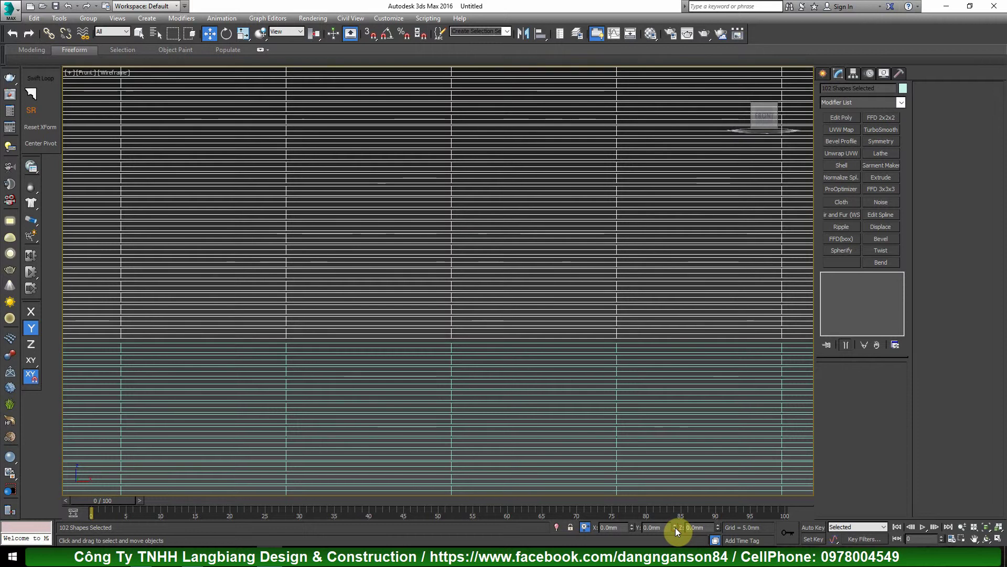
scroll(448, 293, down, 5)
key(F3)
scroll(452, 283, up, 4)
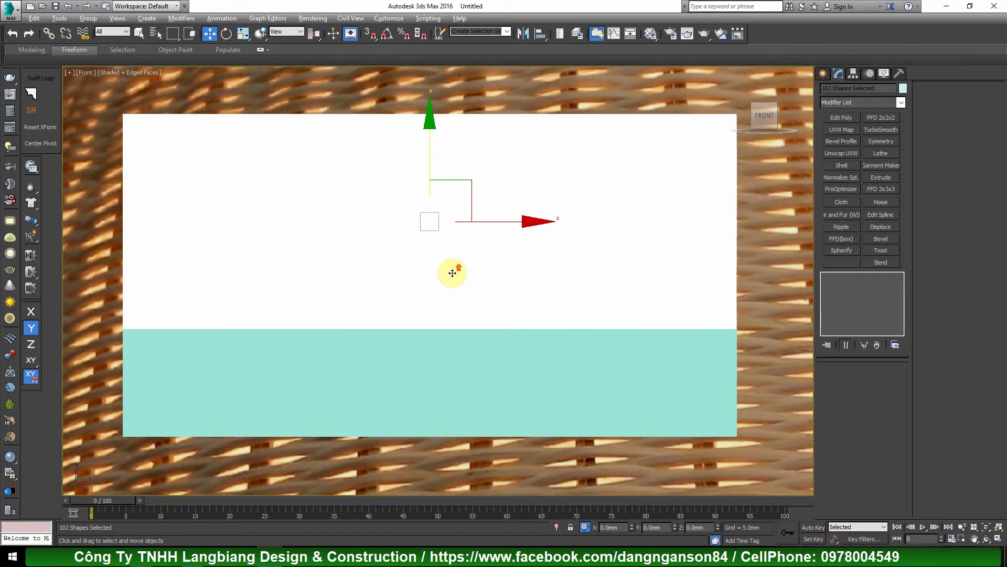
Turn off edged faces in an orbited view and attach all other zigzag lines to one strand as a single shape
alt+middle_drag(450, 269, 467, 293)
key(F4)
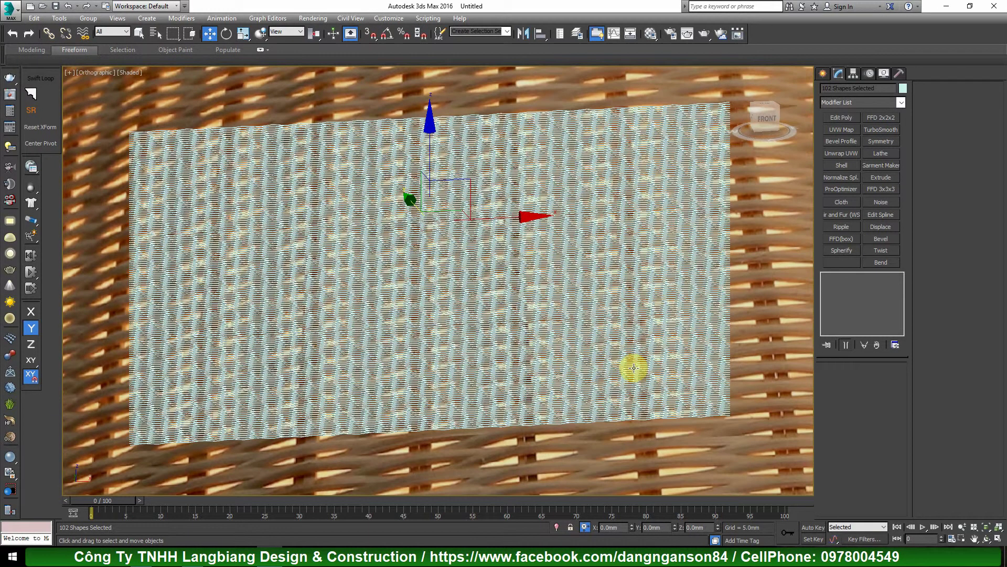
click(434, 197)
scroll(432, 152, up, 3)
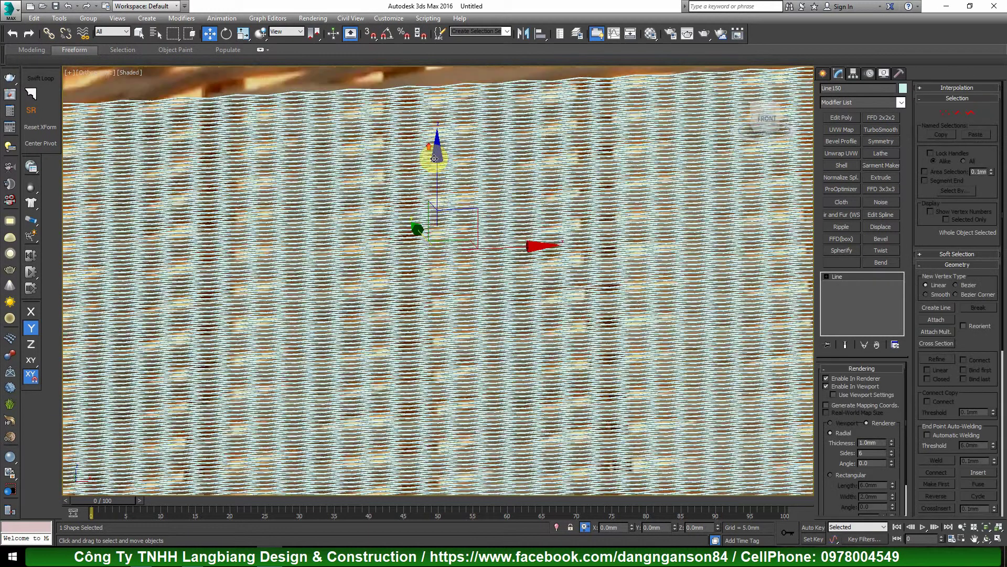
click(951, 334)
click(68, 133)
key(ctrl+a)
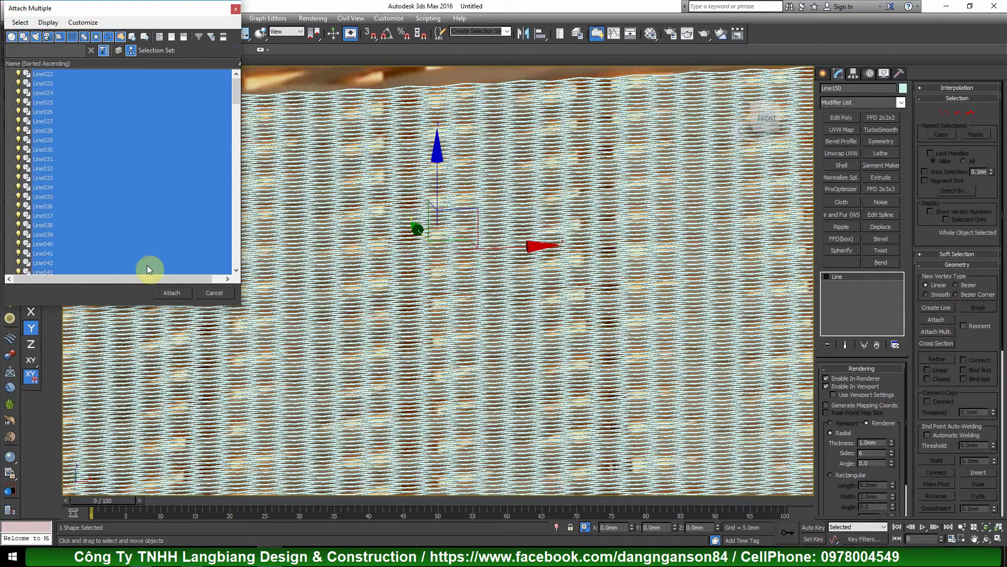
click(171, 293)
Create a box about 0.93 by 2.14 mm and 4.09 mm high inside a diamond-shaped gap of the weave in the top view
scroll(441, 222, up, 4)
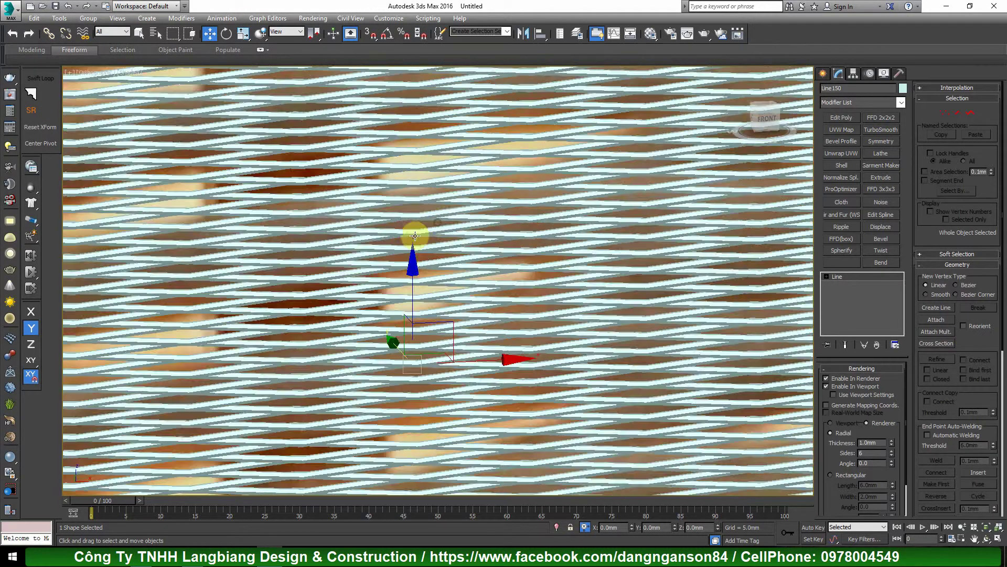
key(t)
right_click(301, 302)
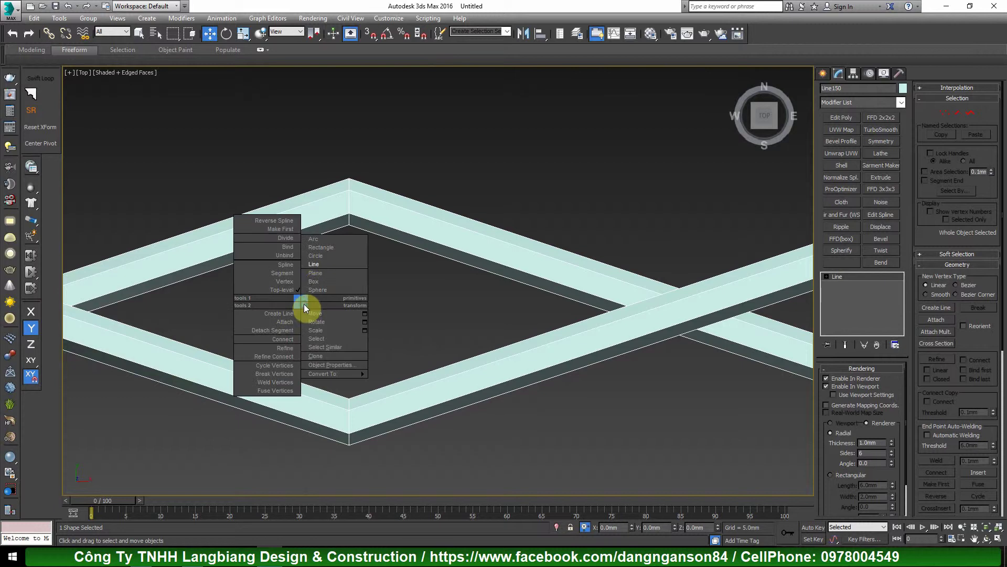
click(314, 282)
drag(261, 297, 357, 338)
click(176, 158)
key(w)
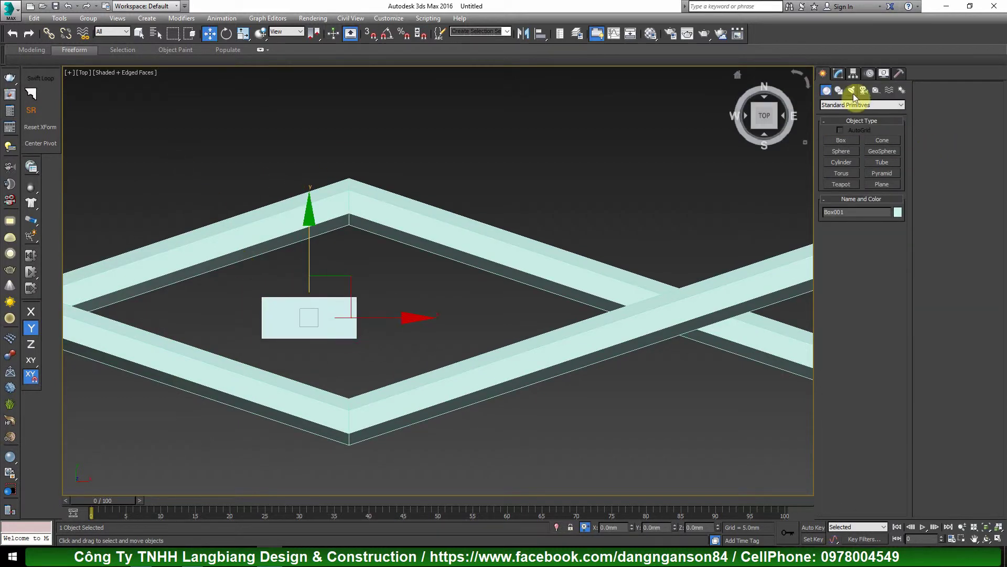
Resize the box to 1.006 mm length and 2.342 mm width, and shift it along negative X within the diamond gap
click(841, 74)
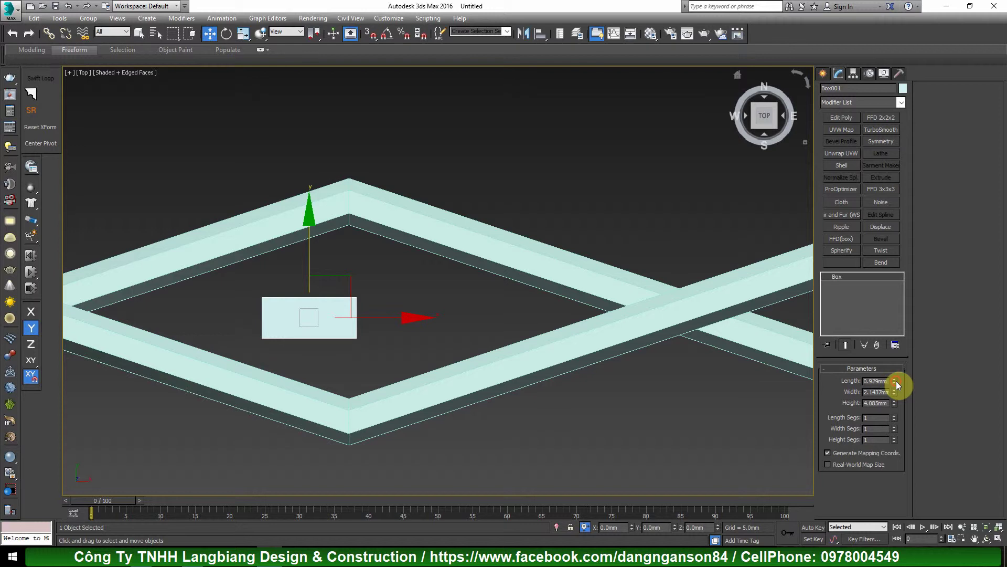
drag(895, 382, 896, 375)
drag(895, 392, 895, 383)
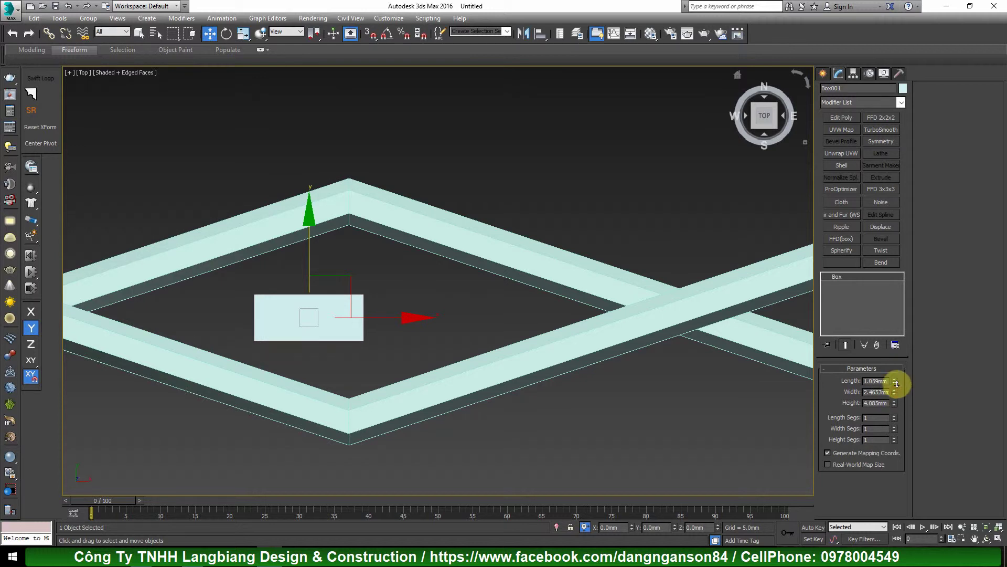
drag(383, 315, 362, 314)
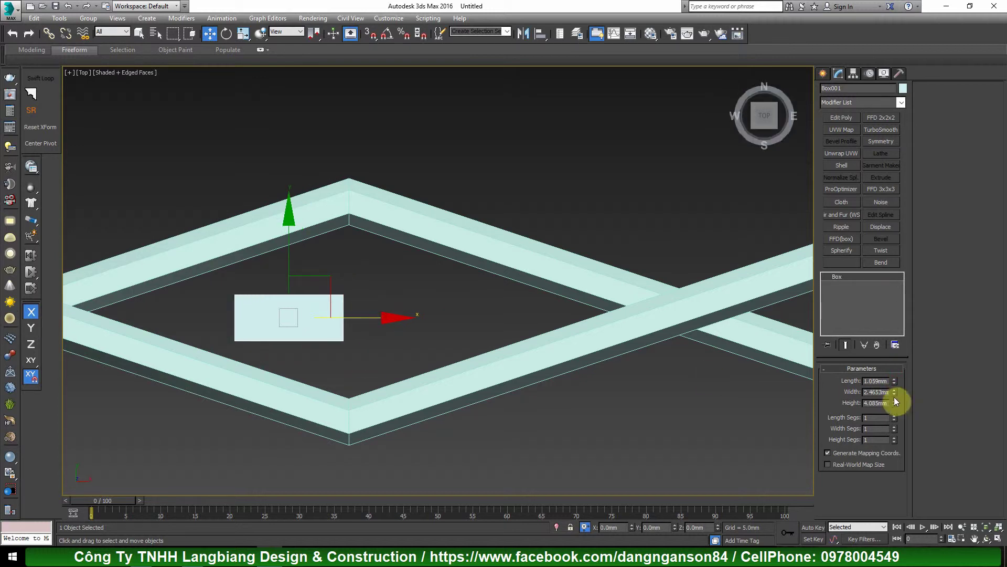
drag(894, 393, 894, 383)
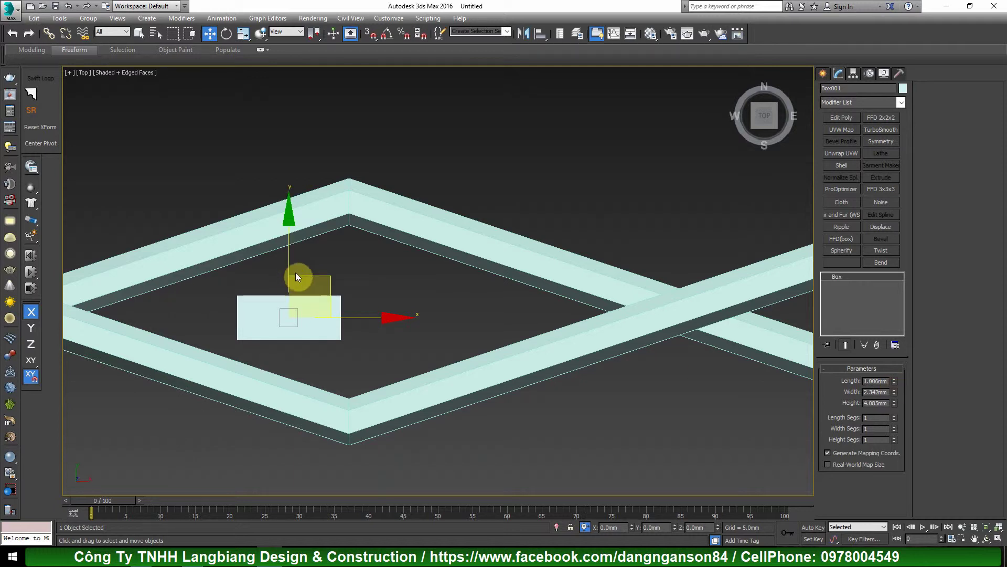
Clone the box as a single copy beside the original along X, within the same diamond gap
scroll(288, 304, up, 5)
mouse_move(360, 304)
shift+mouse_down()
mouse_move(630, 304)
mouse_move(591, 305)
shift+mouse_up()
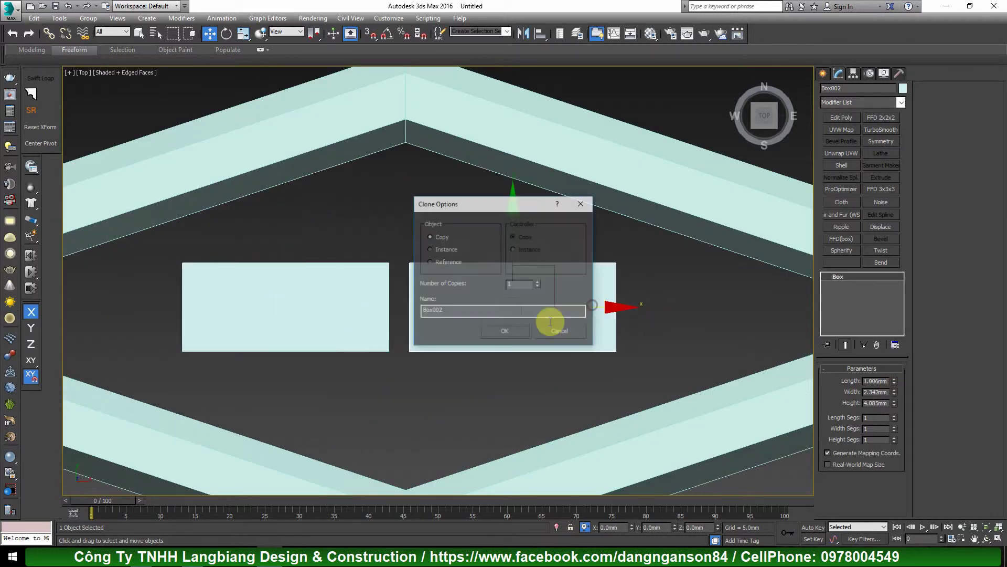
click(504, 332)
Attach the two boxes as one Edit Poly object and centre its pivot
click(843, 119)
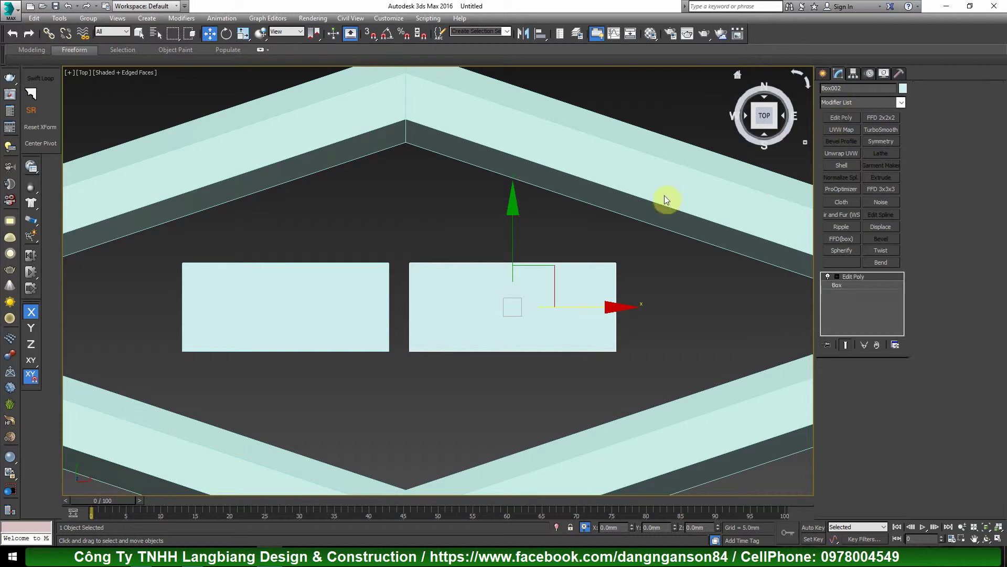
right_click(480, 262)
click(445, 171)
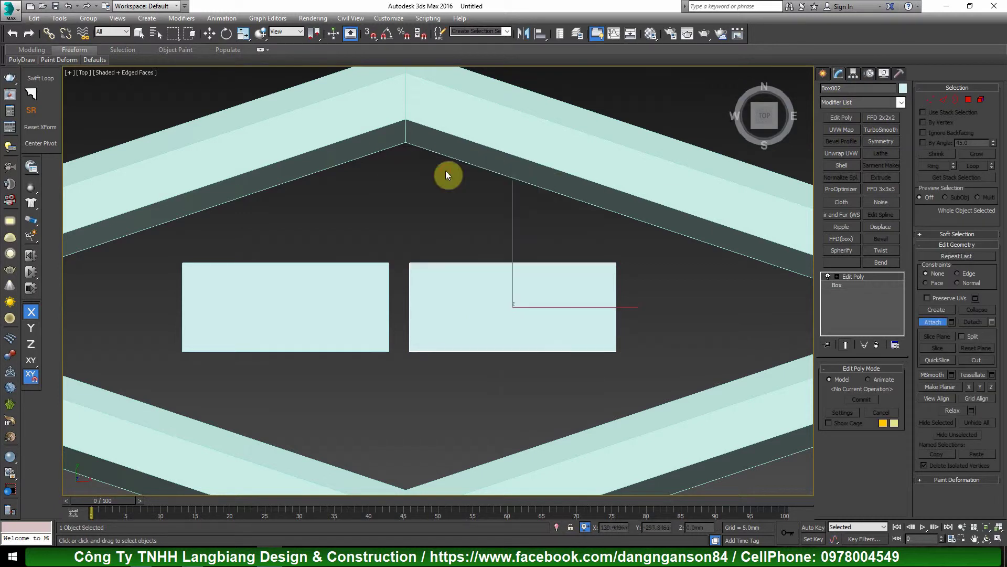
click(316, 303)
key(w)
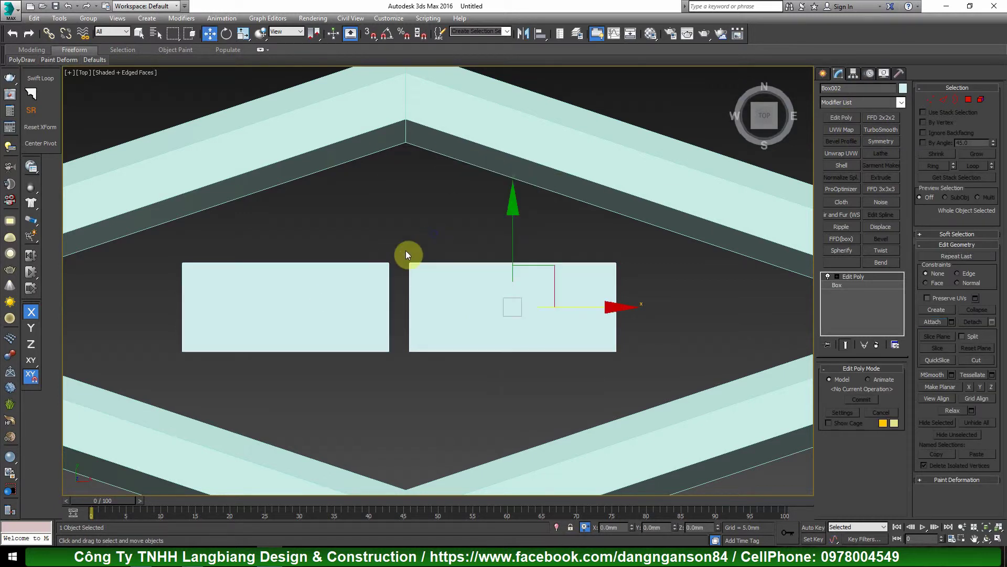
click(54, 144)
Stretch the box pair upward in the front view by raising its top vertices to the upper edge of the woven sheet
key(f)
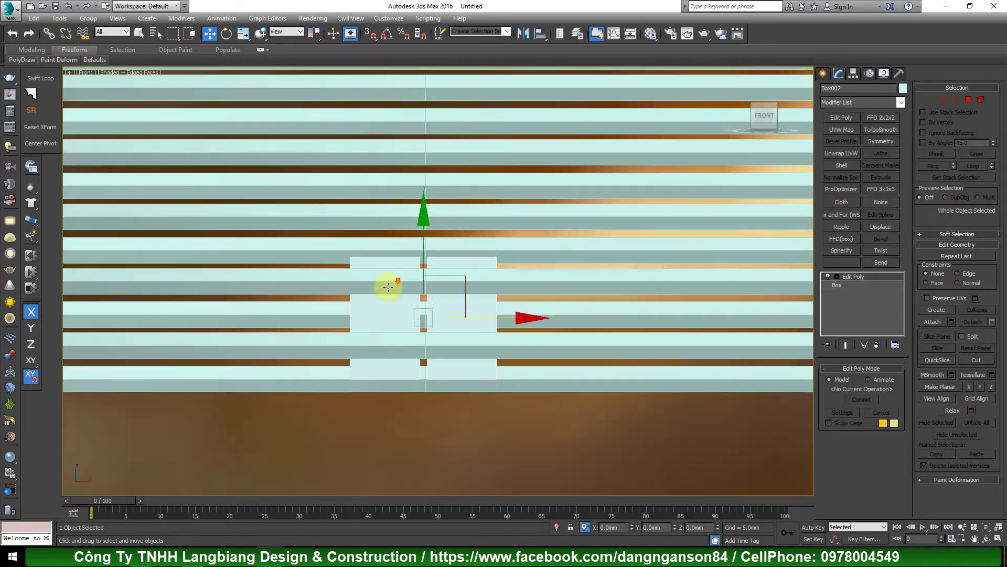
key(1)
drag(258, 196, 580, 290)
scroll(348, 371, down, 10)
middle_drag(361, 361, 358, 427)
scroll(351, 373, down, 1)
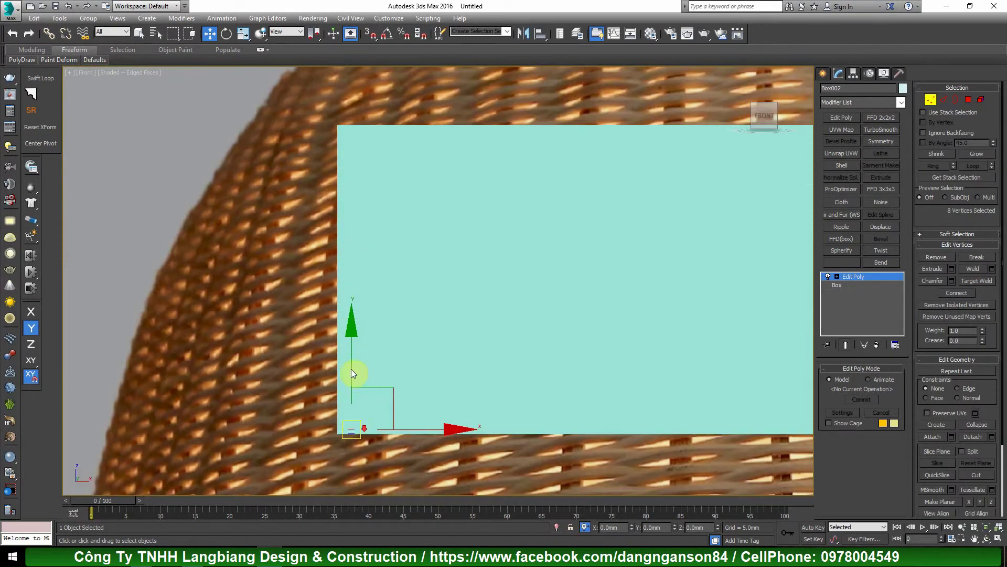
drag(353, 326, 353, 95)
scroll(363, 251, up, 5)
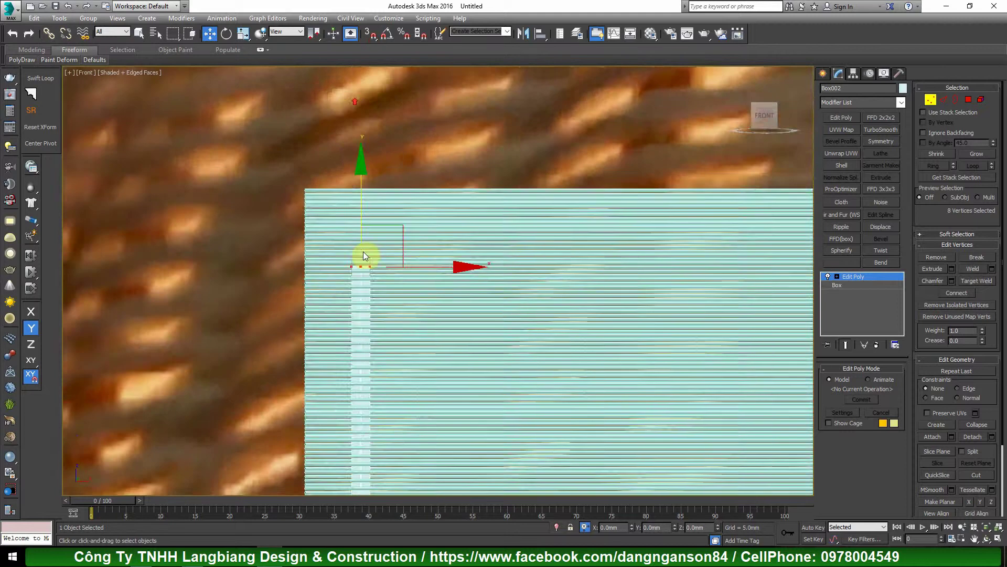
drag(357, 243, 361, 79)
scroll(363, 81, down, 2)
middle_drag(365, 137, 368, 295)
scroll(362, 231, up, 4)
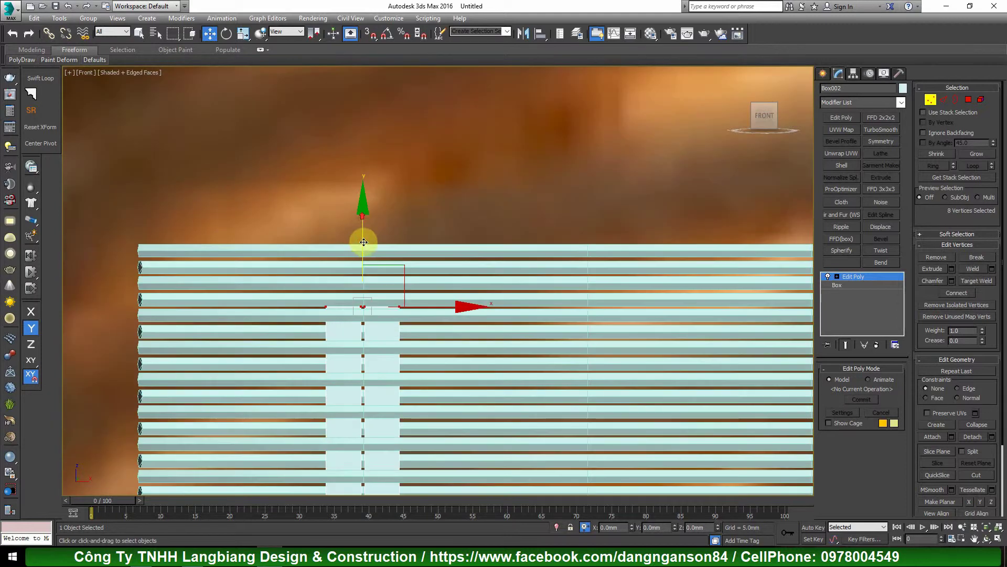
drag(363, 239, 363, 175)
key(1)
Connect the vertical edges of the two stakes with 100 segments
scroll(363, 205, down, 4)
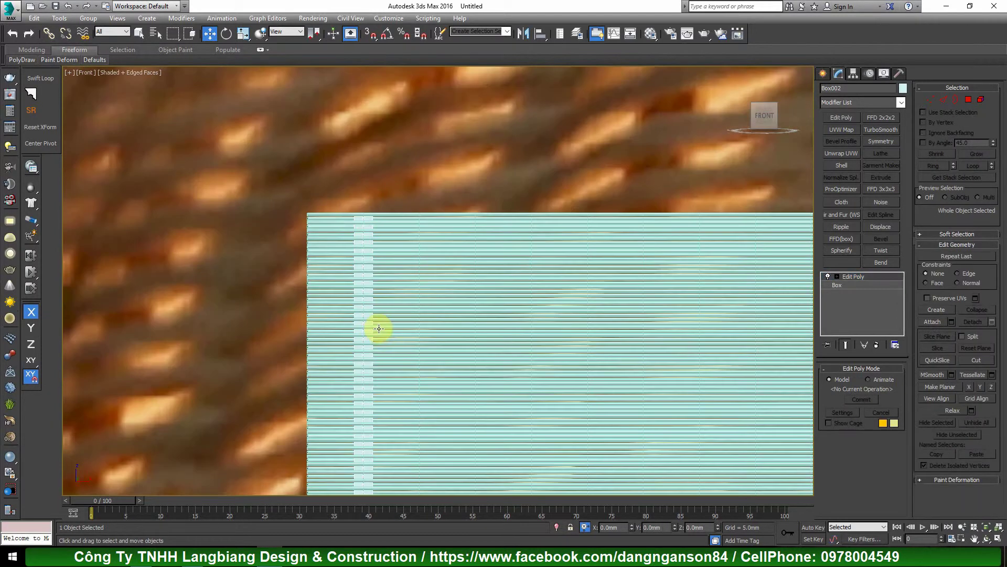
scroll(380, 237, down, 8)
scroll(220, 357, up, 8)
key(2)
drag(320, 281, 388, 289)
click(992, 306)
click(458, 287)
key(Return)
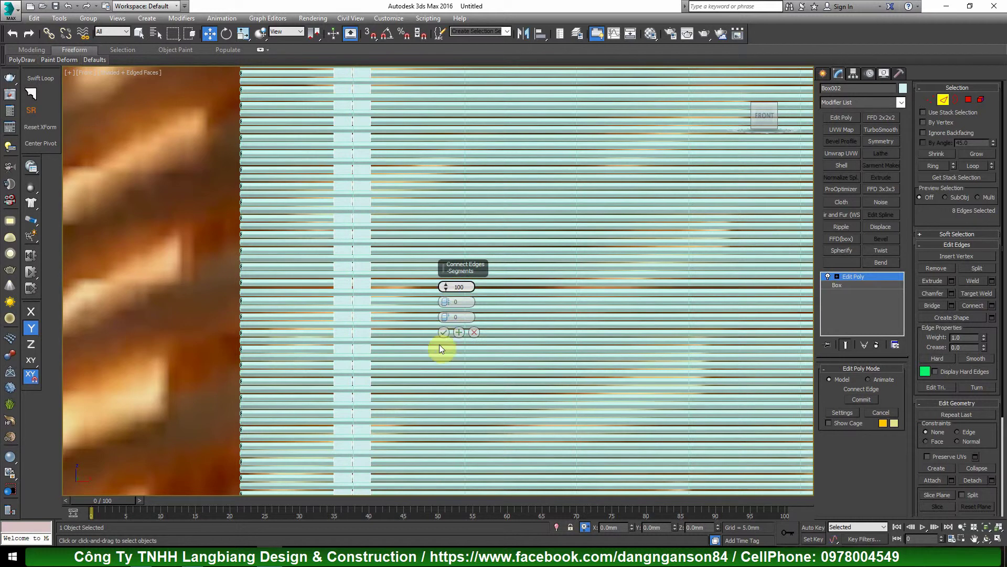
click(443, 333)
scroll(424, 266, down, 5)
key(2)
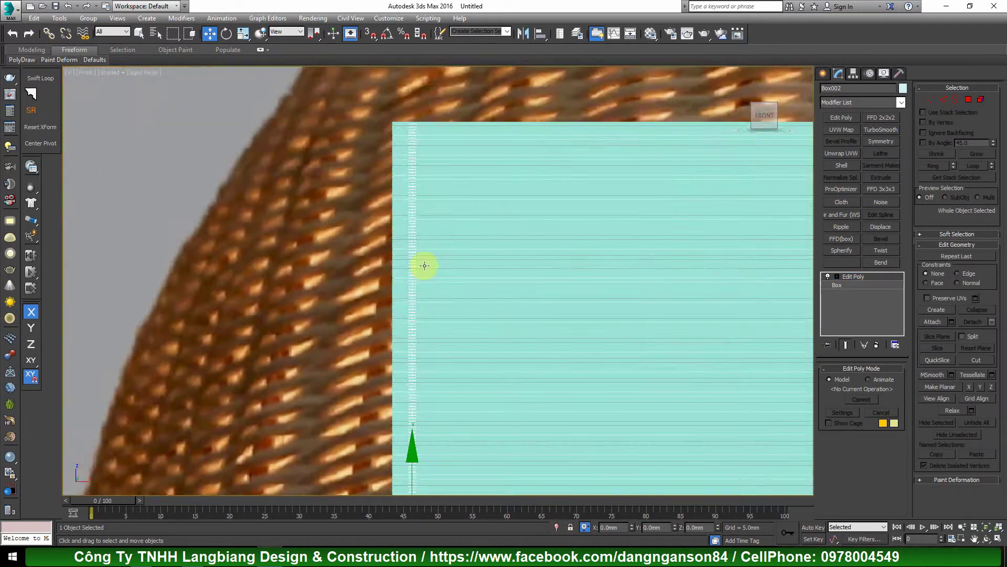
Select the vertical corner edge loops of the two stakes in an orbited view and chamfer them
key(t)
key(z)
scroll(362, 268, down, 3)
alt+middle_drag(384, 277, 419, 266)
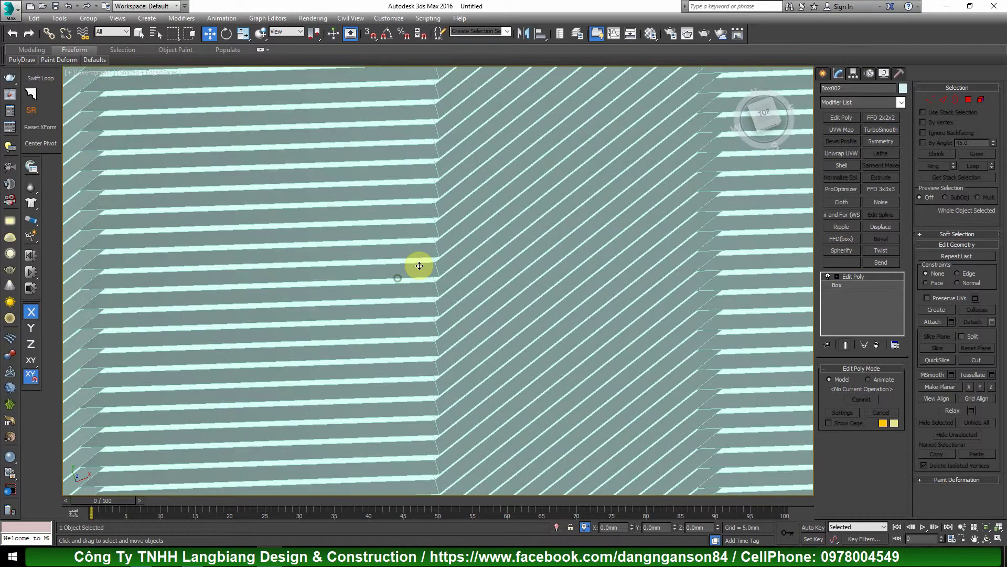
scroll(412, 304, down, 3)
scroll(412, 304, down, 2)
mouse_move(410, 309)
alt+middle_down()
mouse_move(409, 332)
mouse_move(414, 323)
alt+middle_up()
scroll(367, 291, up, 12)
key(2)
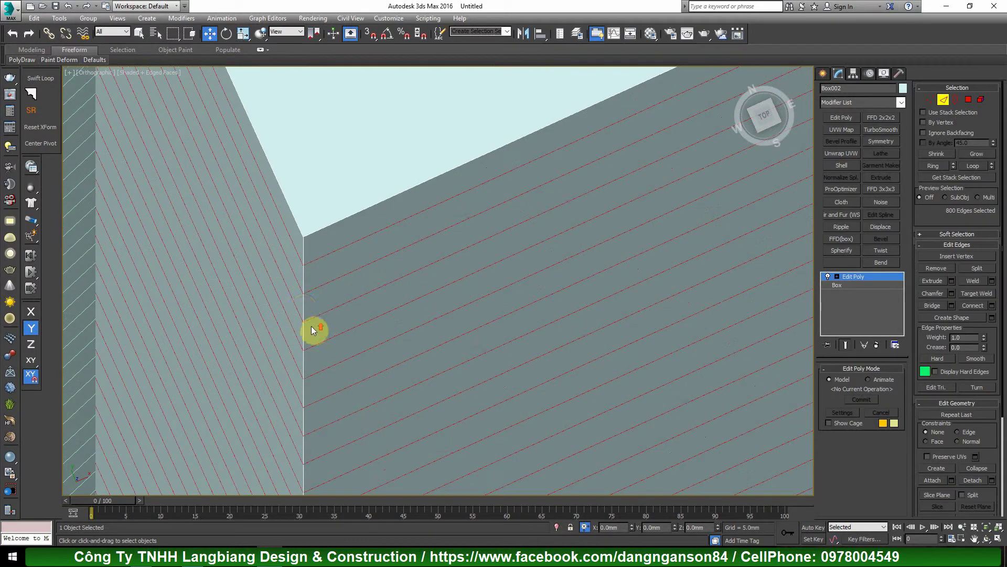
double_click(305, 310)
scroll(303, 310, down, 5)
middle_drag(562, 255, 427, 335)
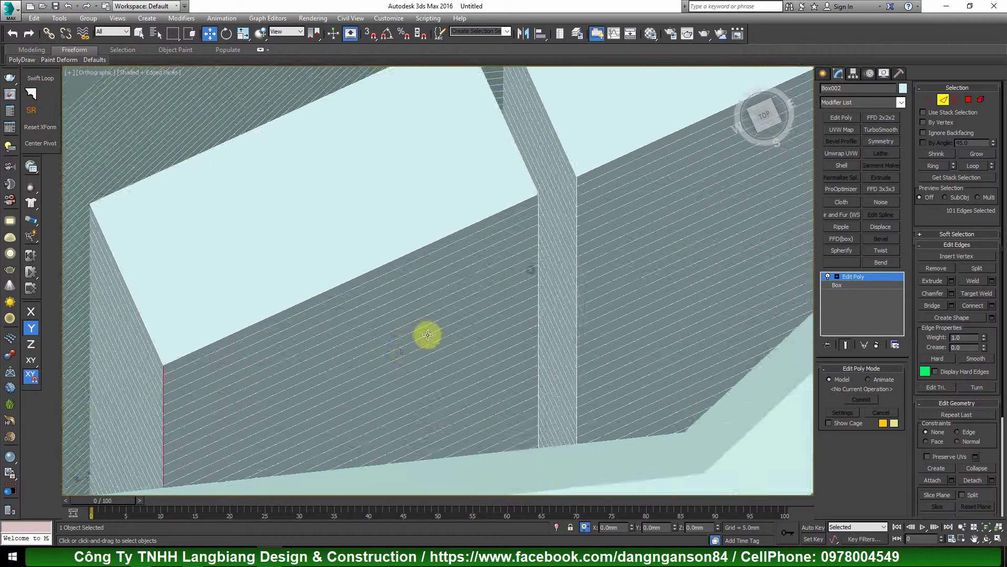
scroll(572, 215, up, 5)
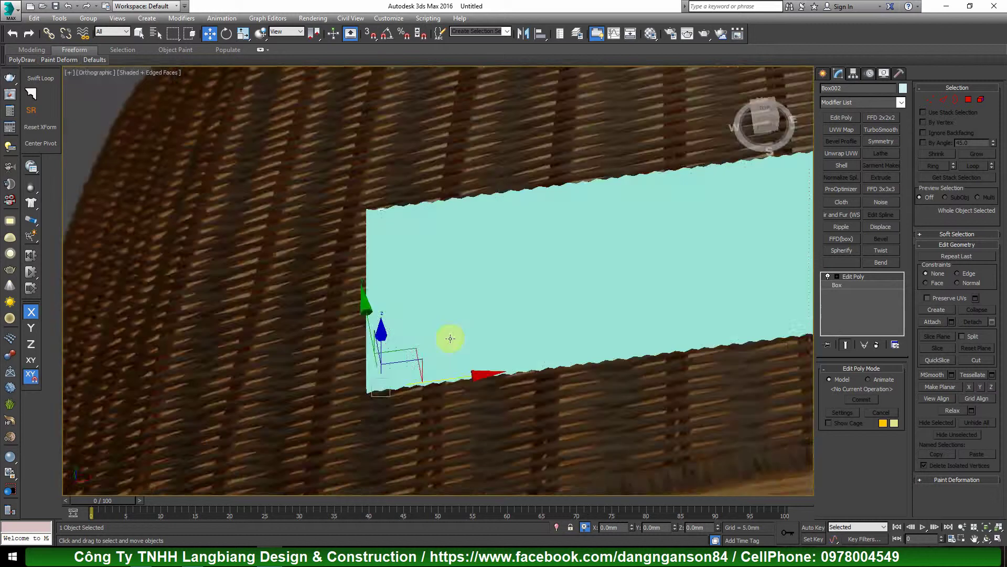
Centre the stake pair in the diamond gap by snapping it along X to the weave's peak vertex in the top view
key(t)
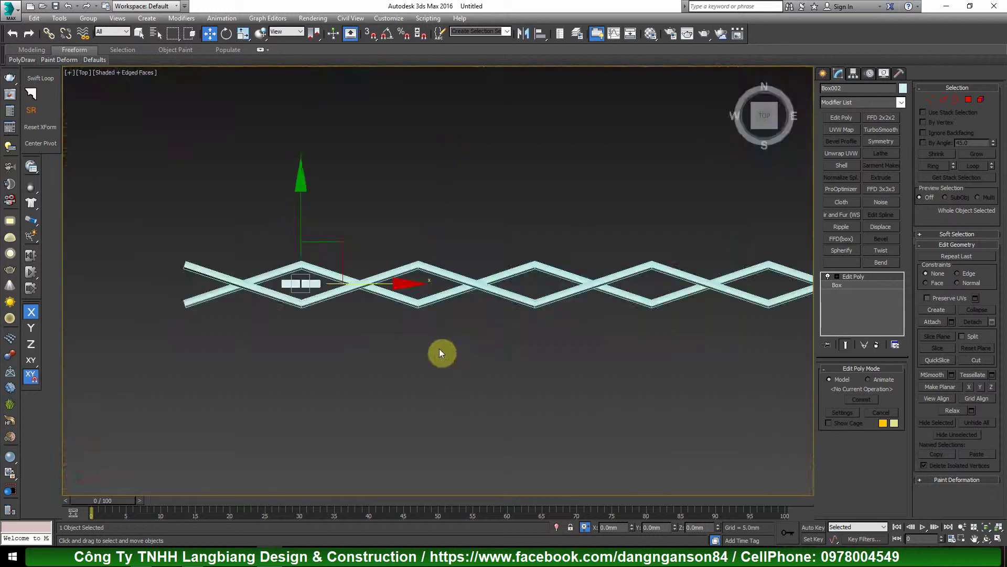
key(z)
scroll(362, 295, down, 3)
middle_drag(446, 299, 443, 327)
scroll(431, 322, up, 1)
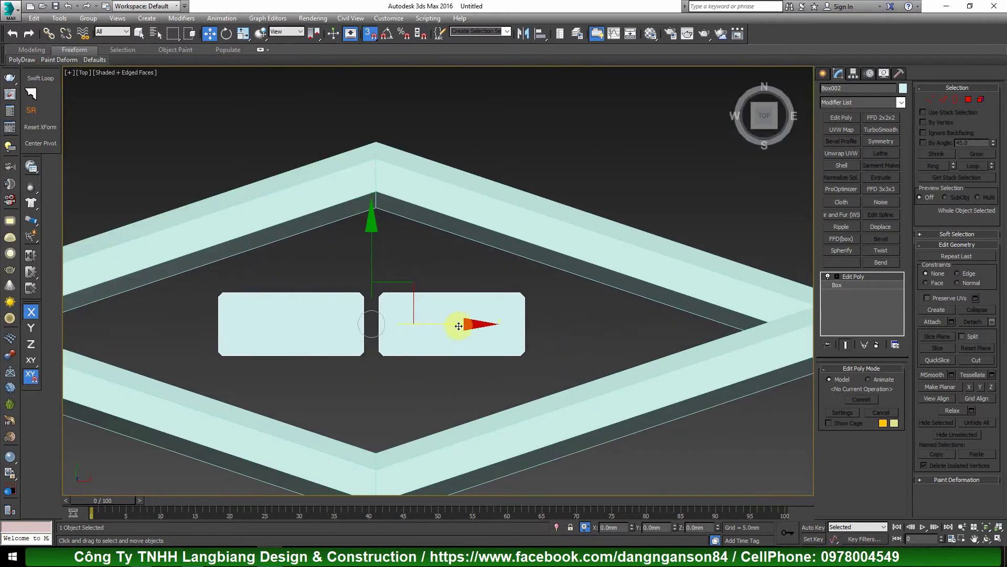
drag(459, 326, 377, 171)
scroll(372, 249, down, 3)
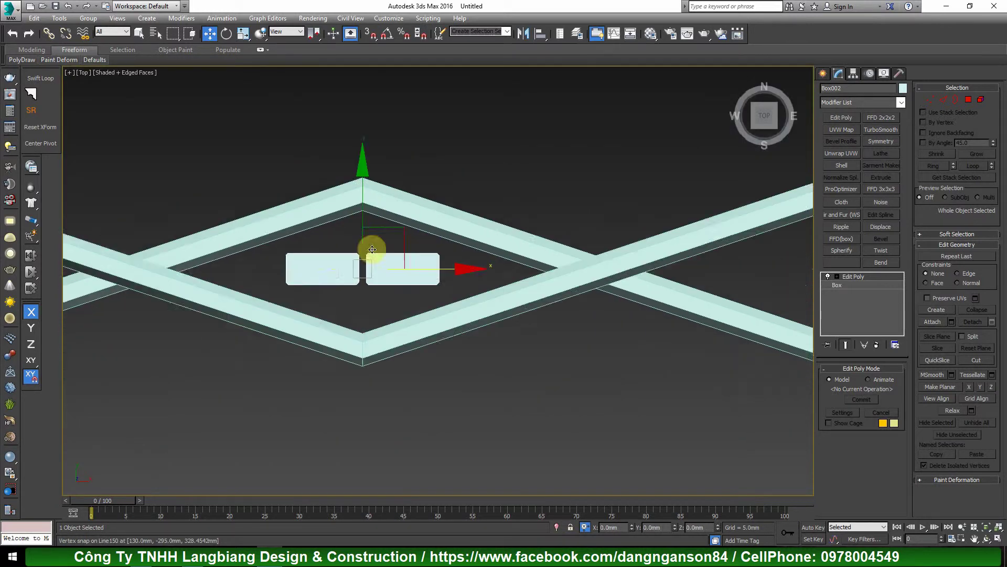
Clone the stake pair along X with vertex snapping to the next diamond gap, making 20 copies
scroll(372, 249, down, 3)
scroll(457, 245, up, 3)
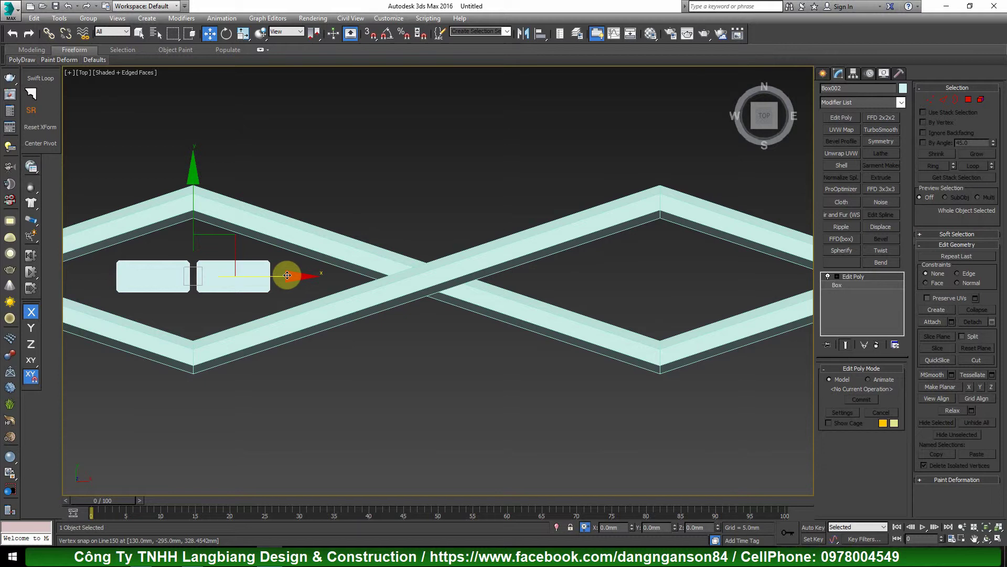
mouse_move(287, 275)
shift+mouse_down()
mouse_move(675, 274)
mouse_move(660, 202)
shift+mouse_up()
key(s)
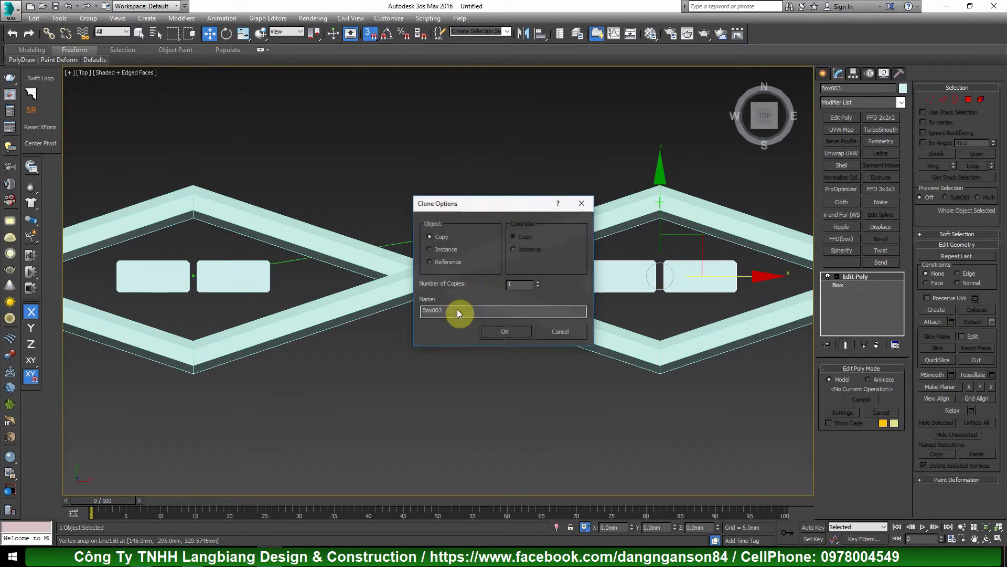
double_click(520, 284)
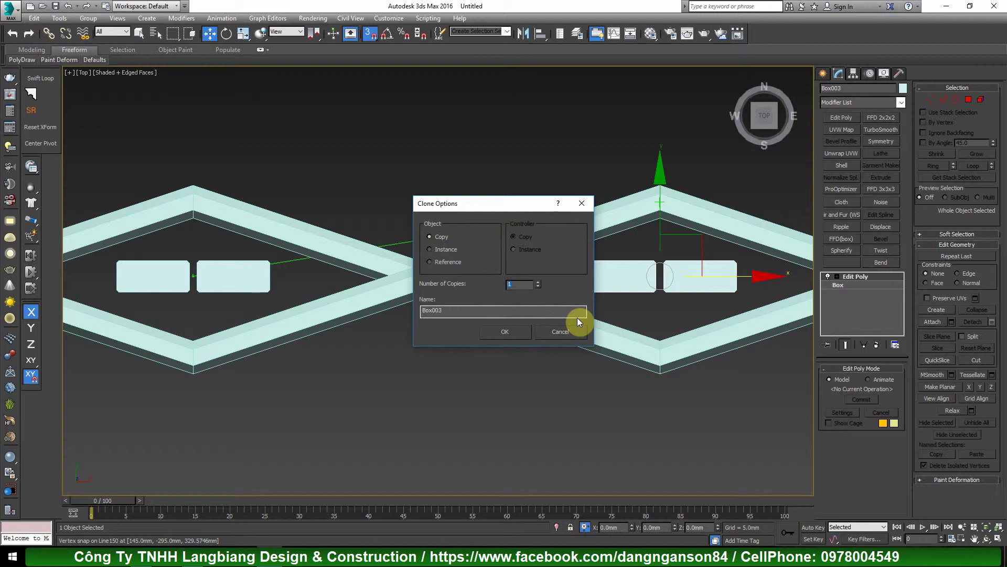
text(20)
click(505, 330)
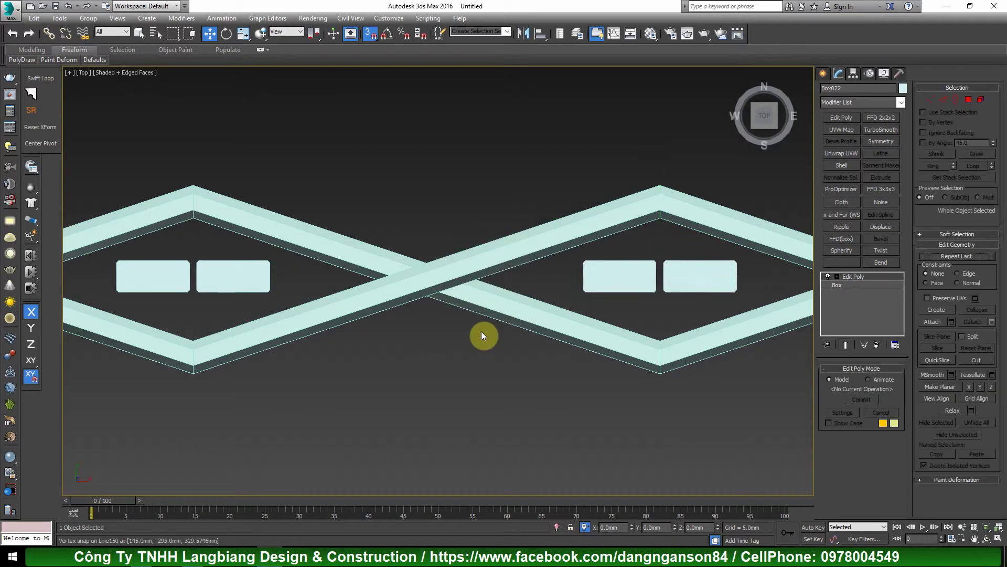
Clone the last stake pair of the row to the following diamond gap with vertex snapping, making 20 more copies
scroll(481, 332, down, 10)
middle_drag(481, 332, 63, 342)
scroll(464, 330, up, 3)
scroll(353, 362, up, 2)
middle_drag(353, 362, 540, 310)
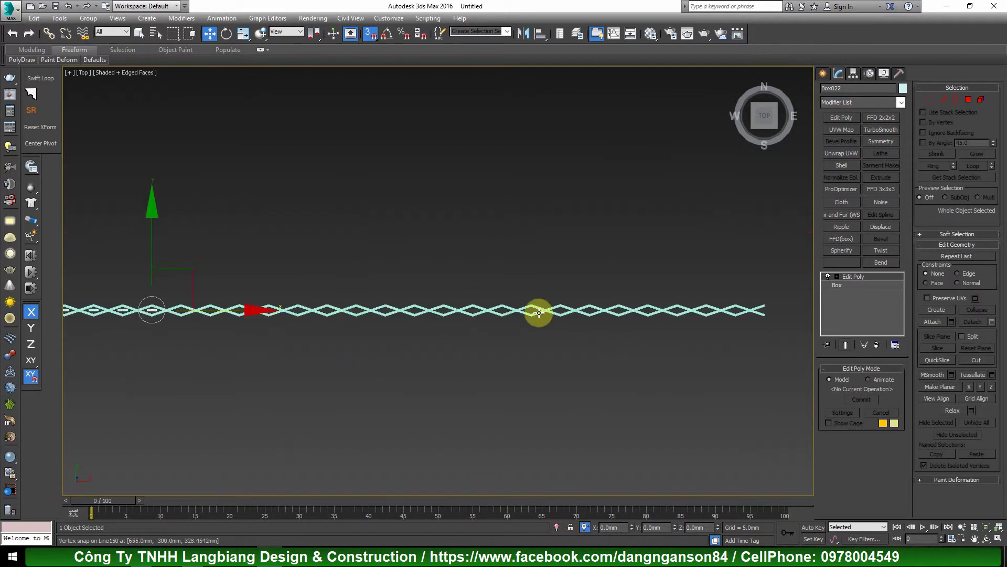
key(s)
scroll(123, 303, up, 6)
scroll(237, 349, up, 3)
middle_drag(412, 349, 343, 356)
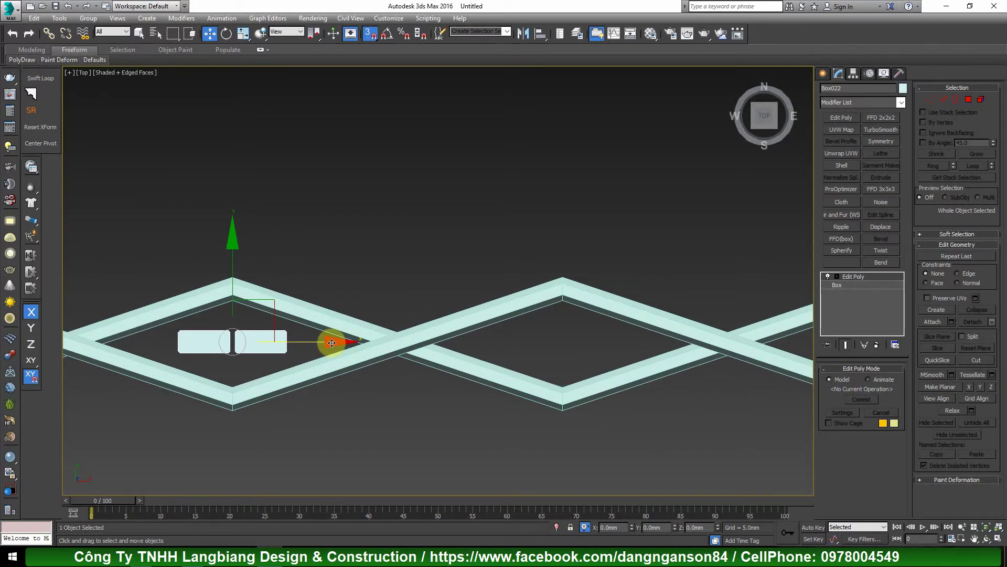
mouse_move(331, 343)
shift+mouse_down()
mouse_move(569, 308)
mouse_move(562, 289)
shift+mouse_up()
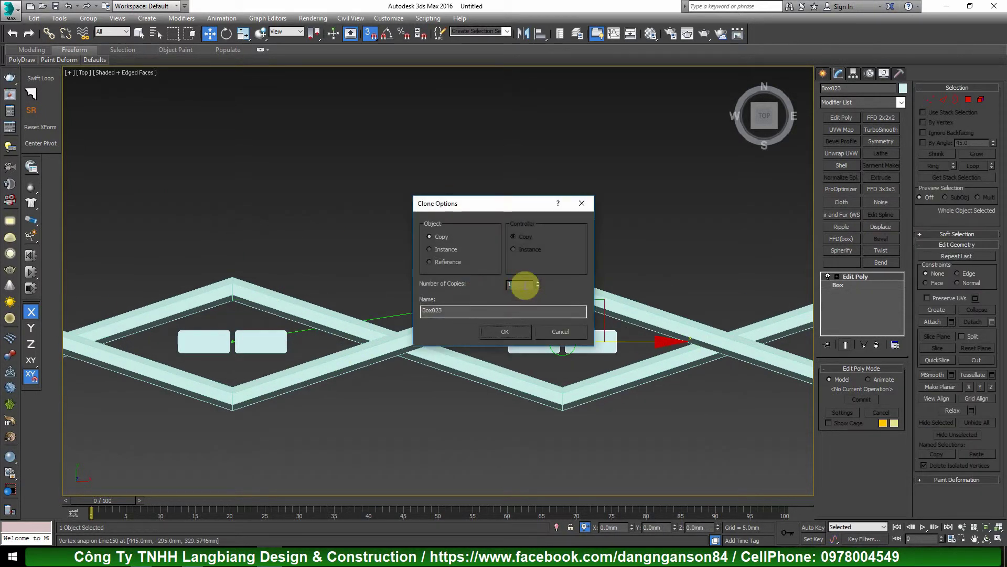
text(20)
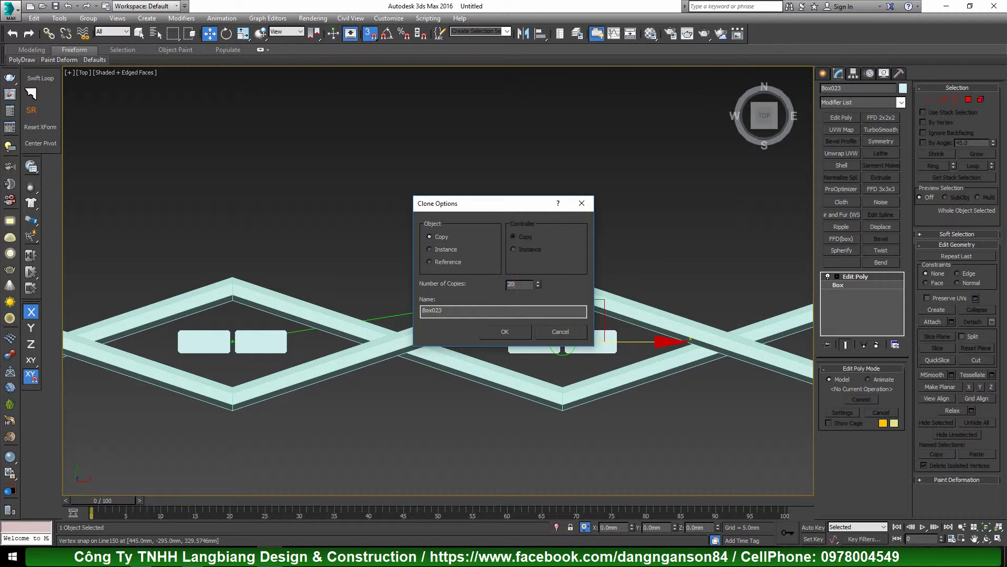
click(500, 332)
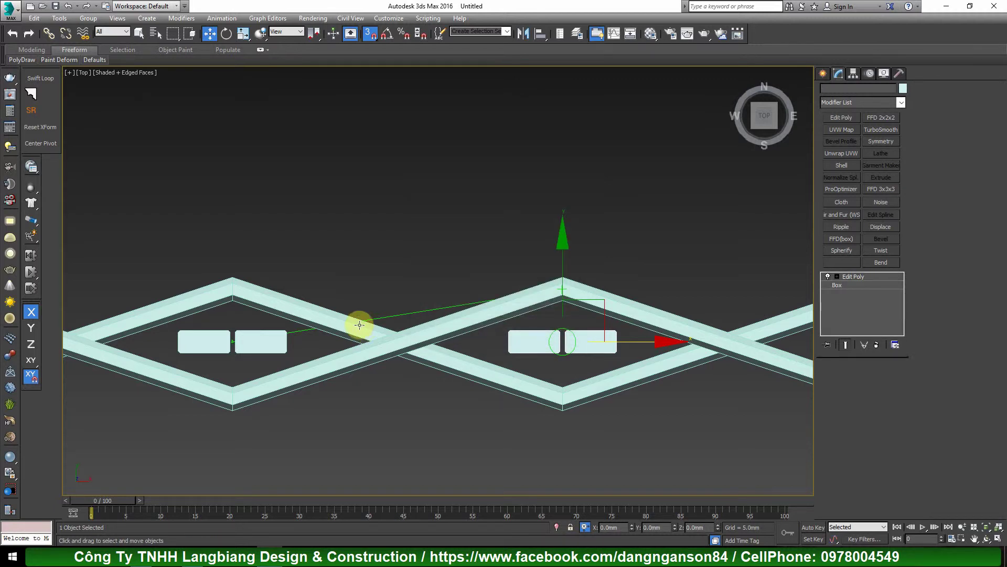
Clone the final stake pair once along X, snapped to the open end of the weave
scroll(323, 331, down, 12)
scroll(558, 338, up, 4)
scroll(386, 328, up, 8)
key(s)
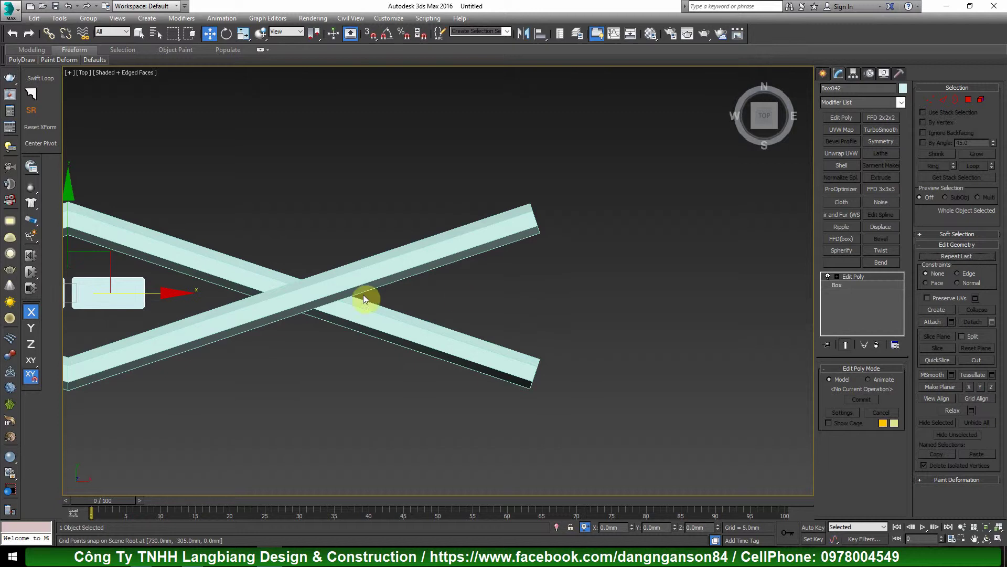
middle_drag(259, 298, 301, 317)
key(s)
mouse_move(209, 311)
shift+mouse_down()
mouse_move(602, 270)
mouse_move(573, 237)
shift+mouse_up()
click(505, 332)
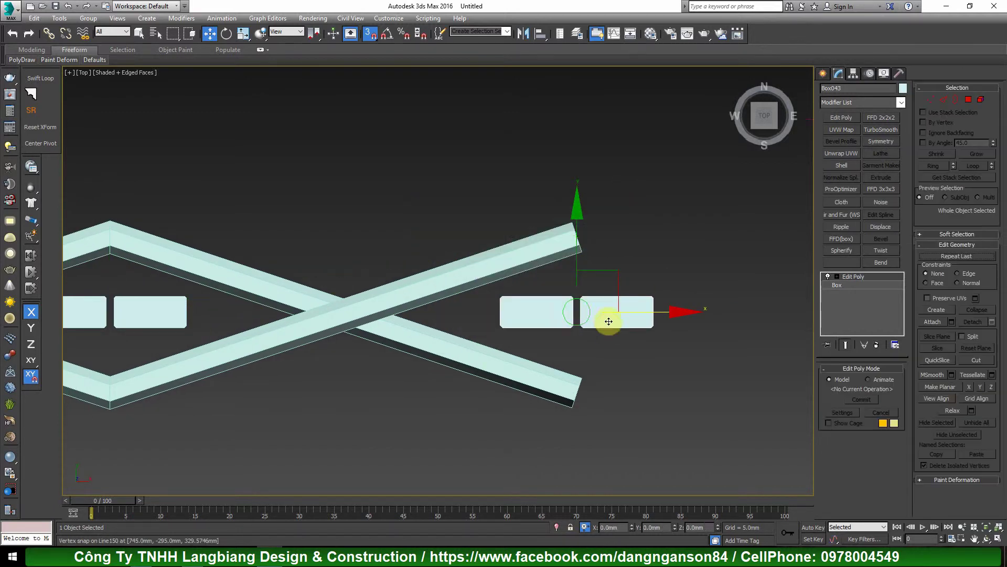
Turn off snapping and select a stake pair inside the middle of the weave
scroll(607, 321, down, 10)
key(s)
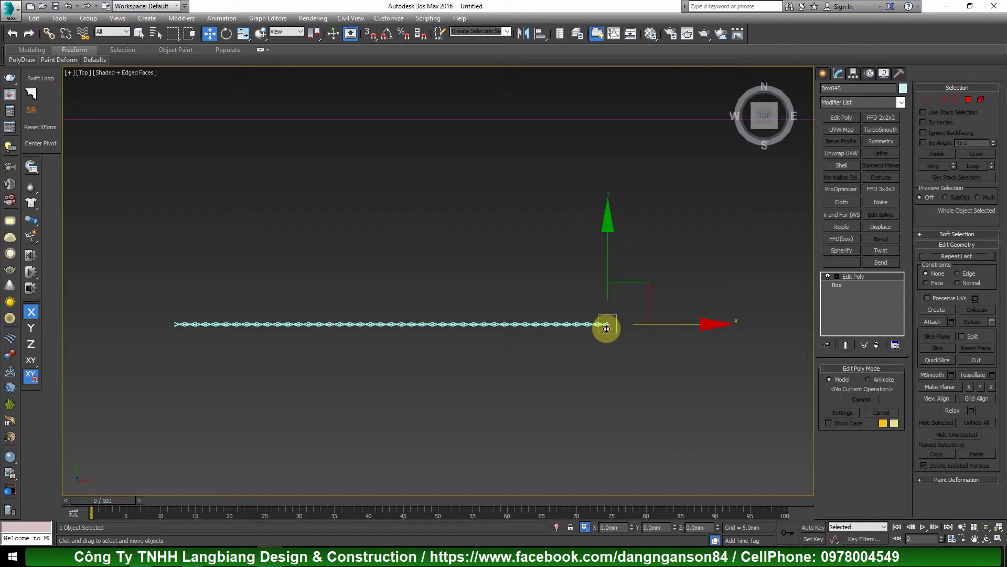
scroll(380, 325, up, 10)
click(381, 324)
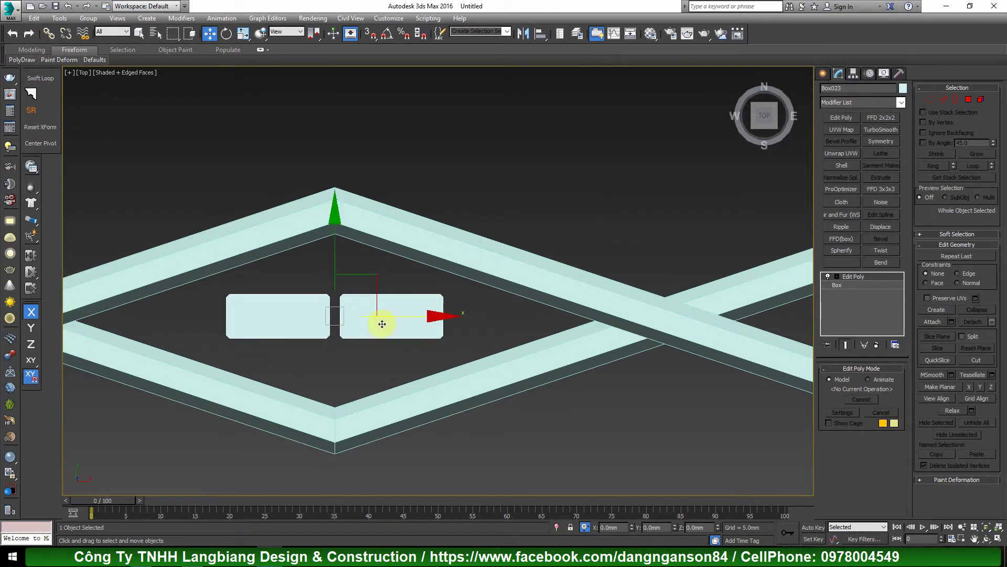
Try to attach every listed object to the selected stake pair, and undo the attachment
click(952, 322)
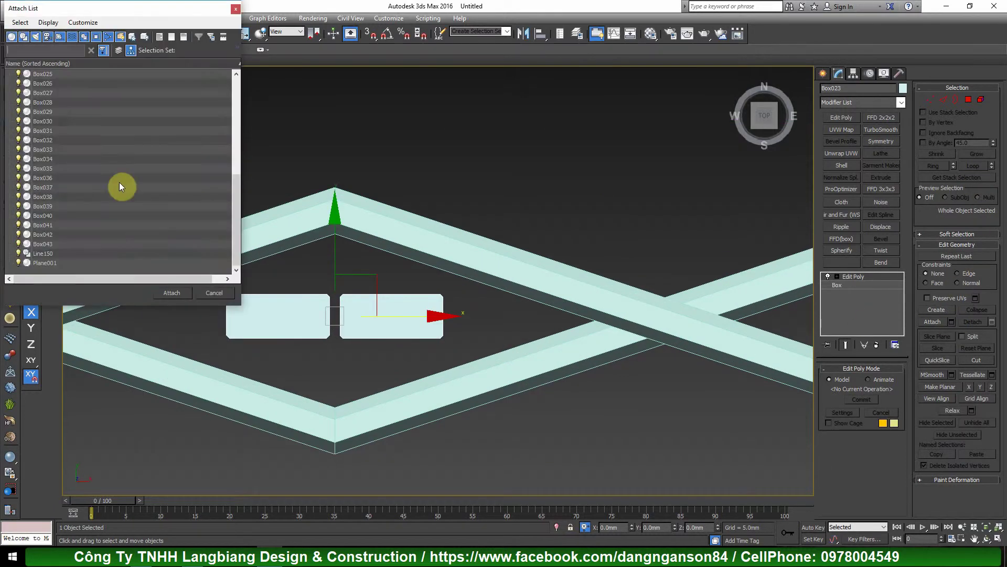
click(116, 172)
key(ctrl+a)
click(157, 281)
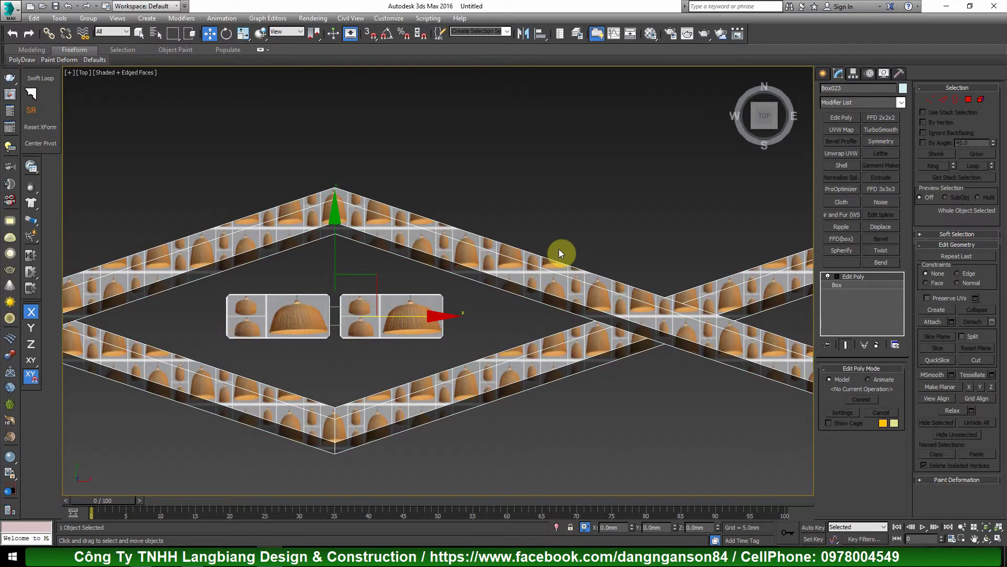
key(ctrl+z)
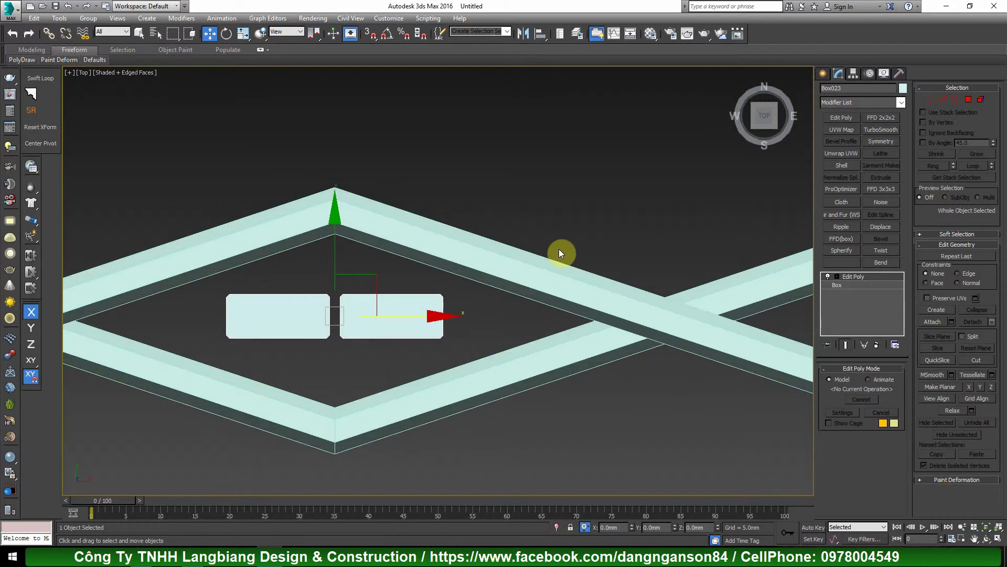
Attach every listed object except Plane001, the reference image plane, to the selected stake pair
click(952, 322)
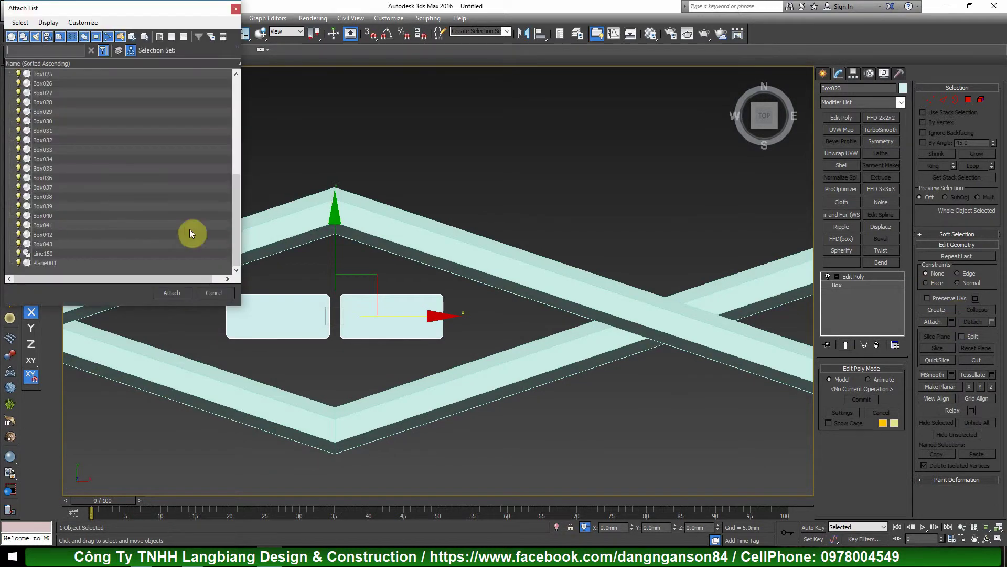
click(103, 217)
key(ctrl+a)
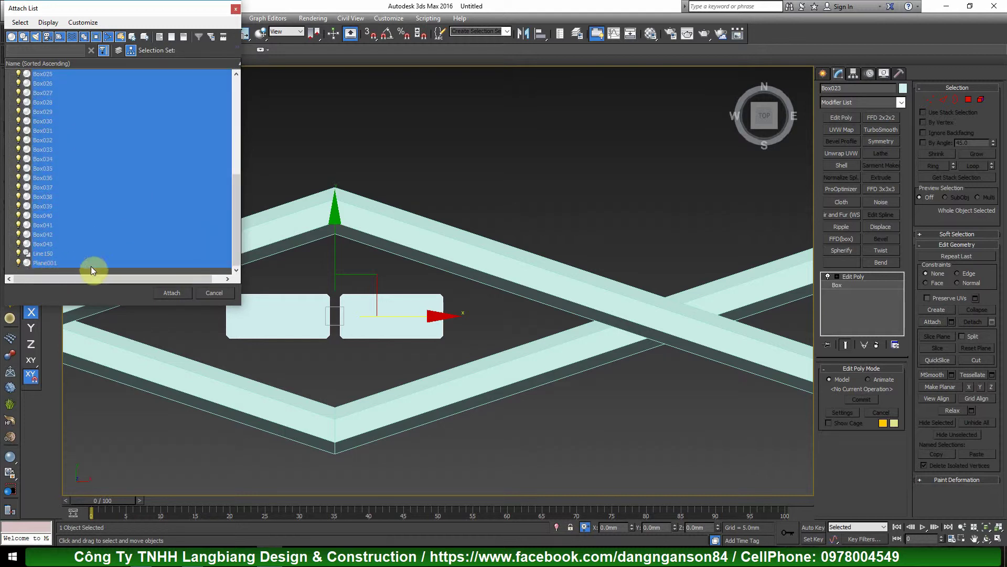
click(51, 263)
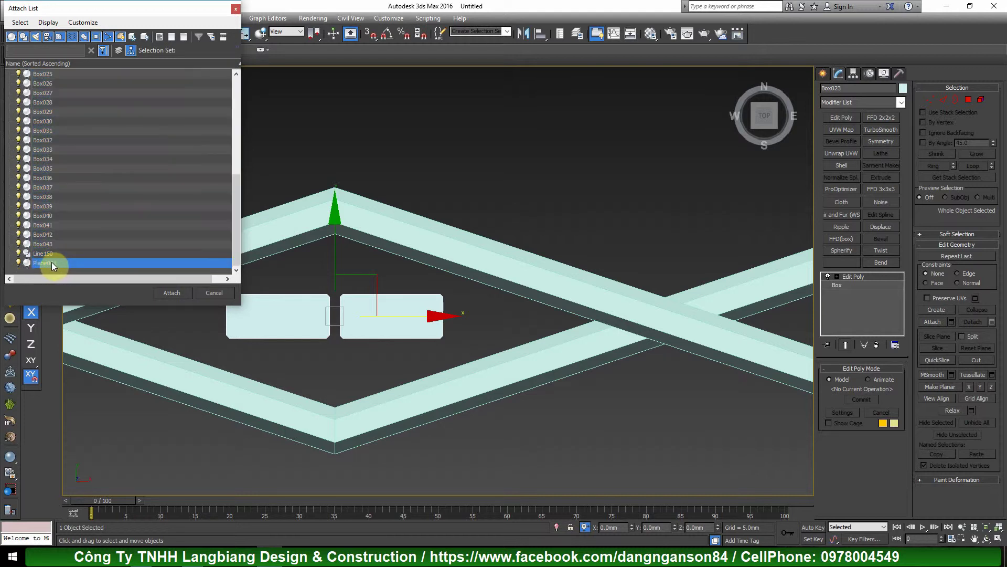
key(ctrl+a)
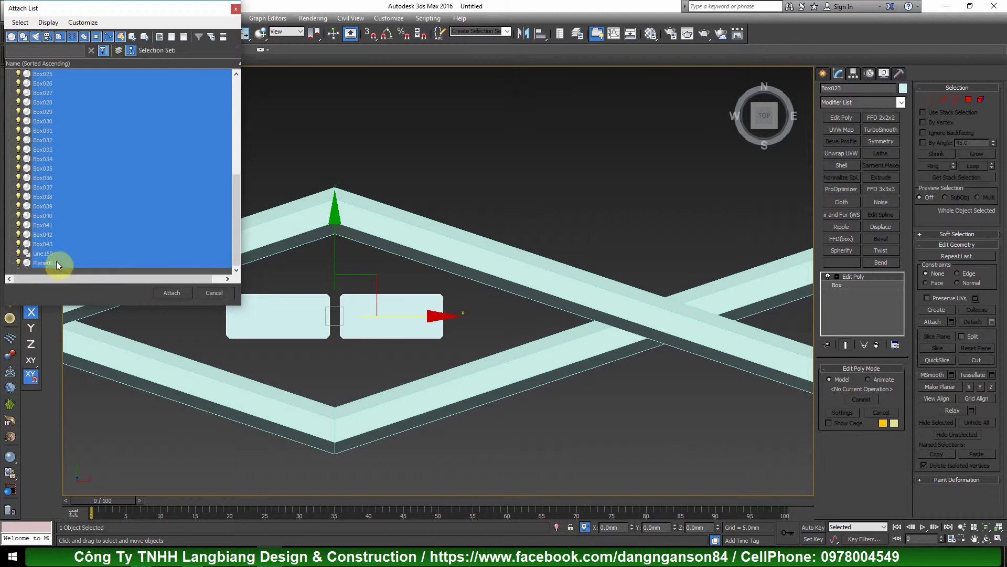
ctrl+click(51, 262)
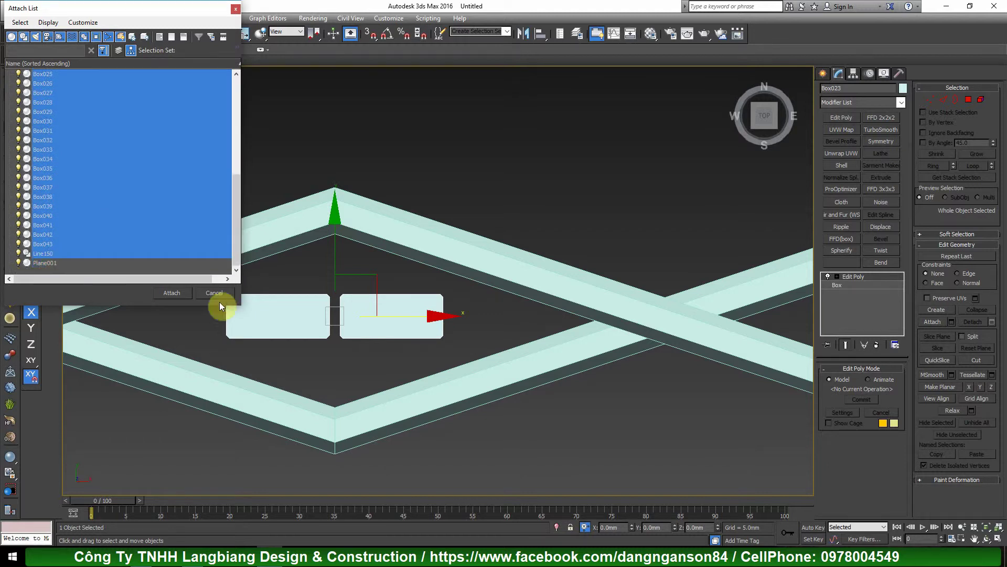
click(174, 293)
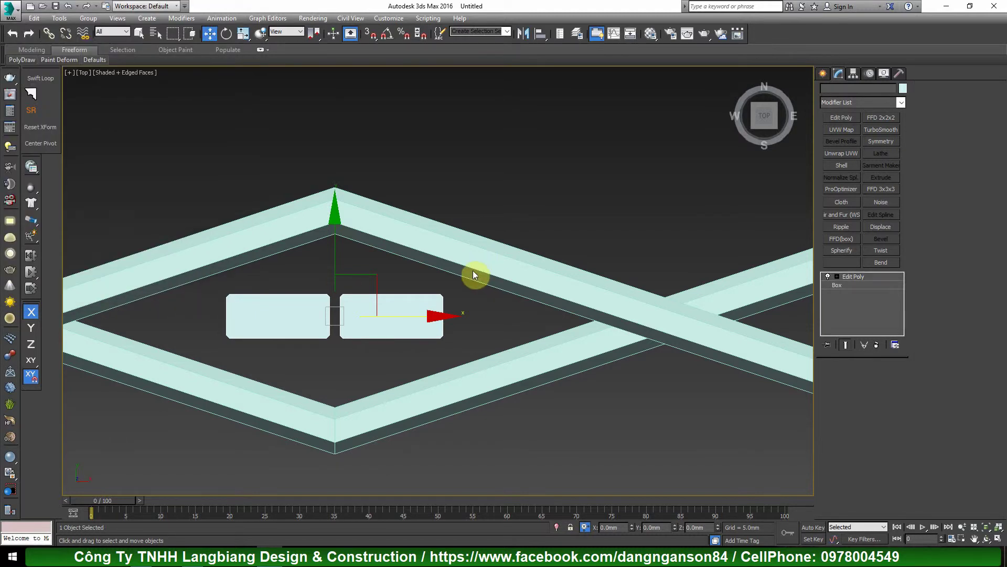
Bend the combined woven sheet into a closed cylinder around the X axis, with angle 361 and direction 90
scroll(473, 269, down, 8)
key(F4)
click(881, 262)
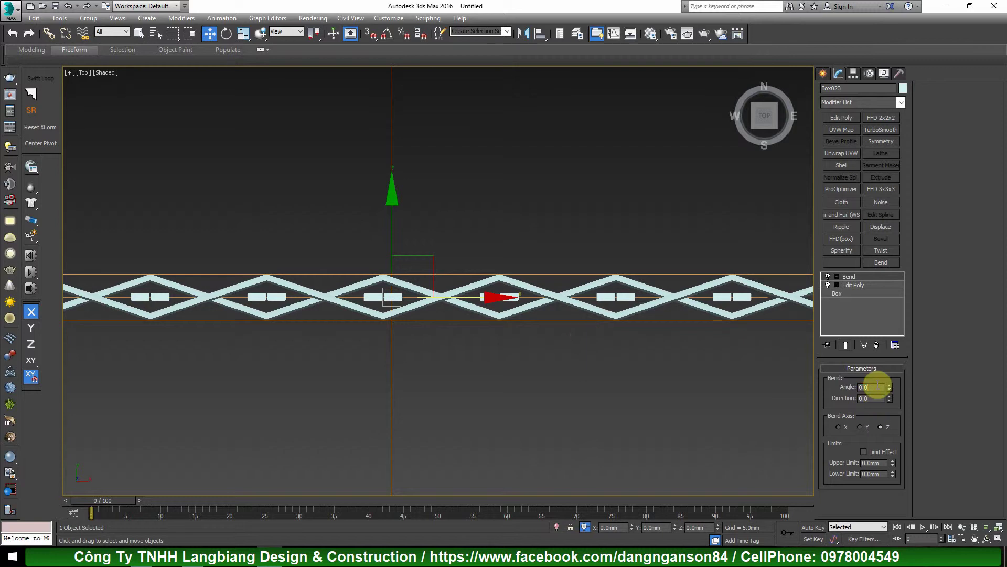
text(360)
key(Return)
scroll(446, 407, down, 7)
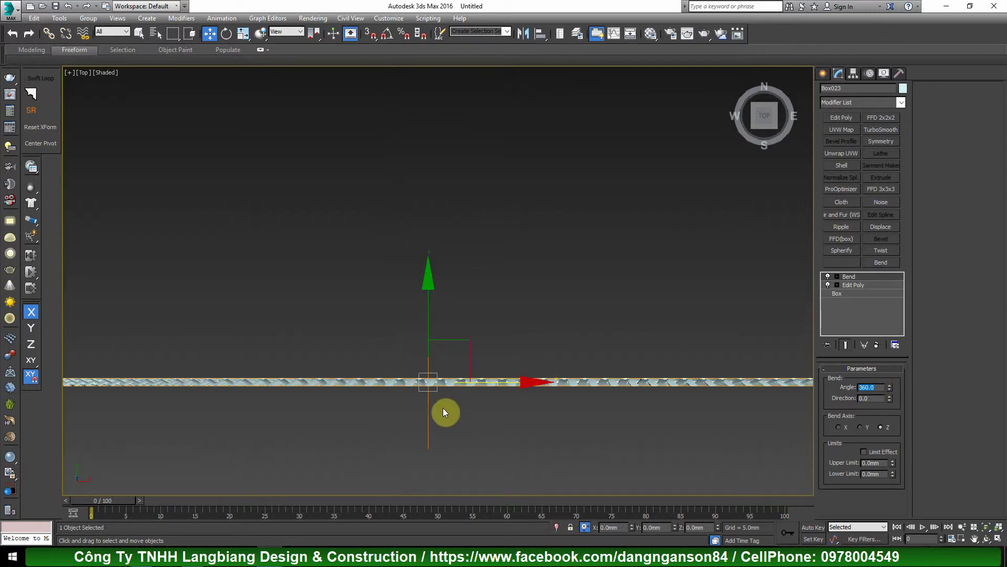
alt+middle_drag(446, 407, 488, 378)
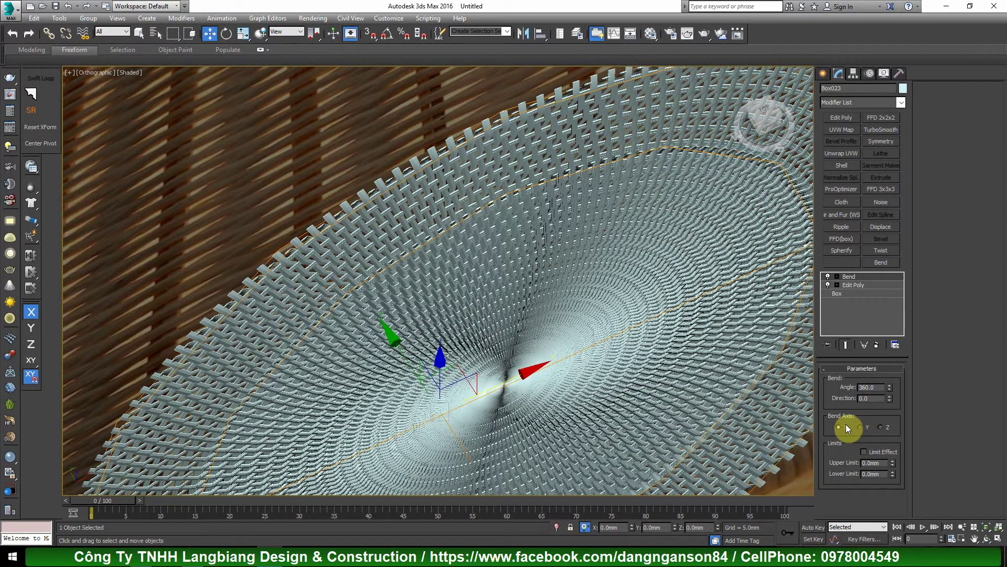
click(846, 425)
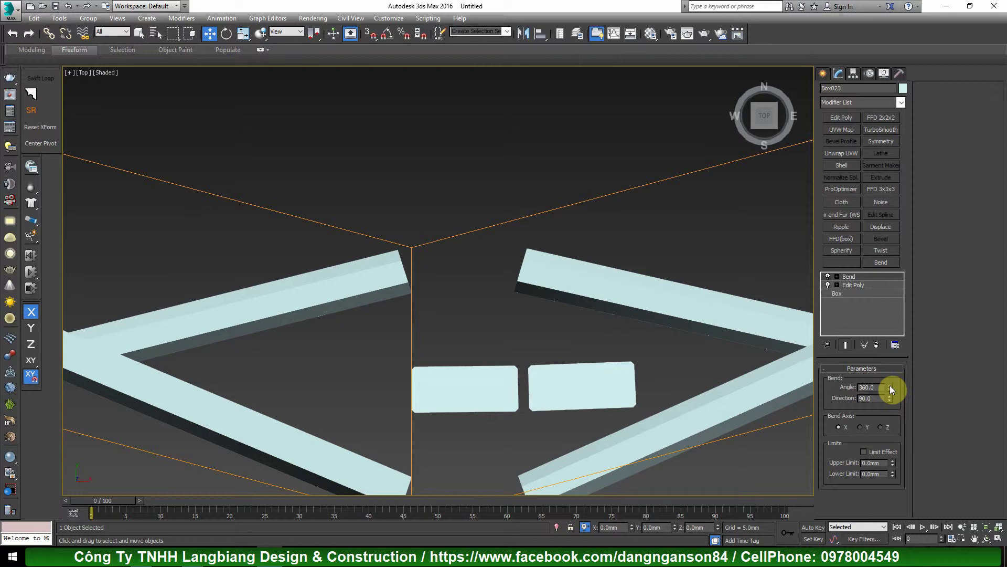
click(889, 385)
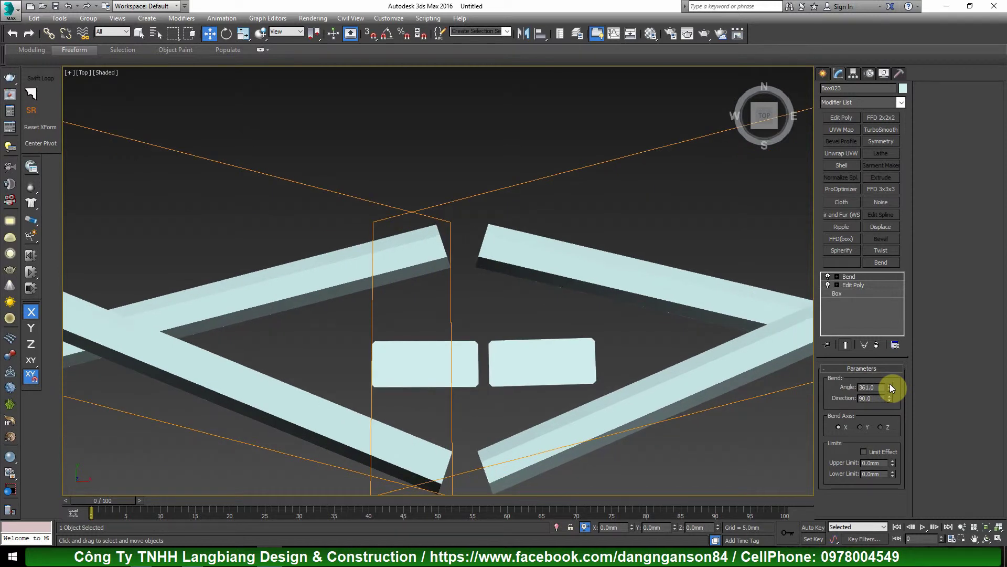
Add an Edit Poly modifier and delete the end-cap polygons of the upper and lower strands on both sides of the seam
click(841, 118)
middle_drag(560, 252, 548, 260)
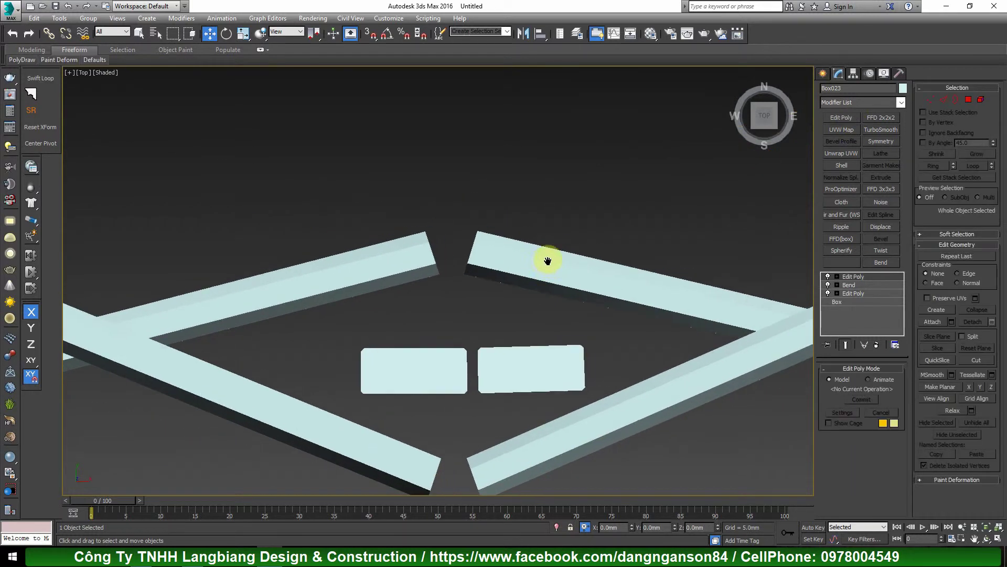
key(4)
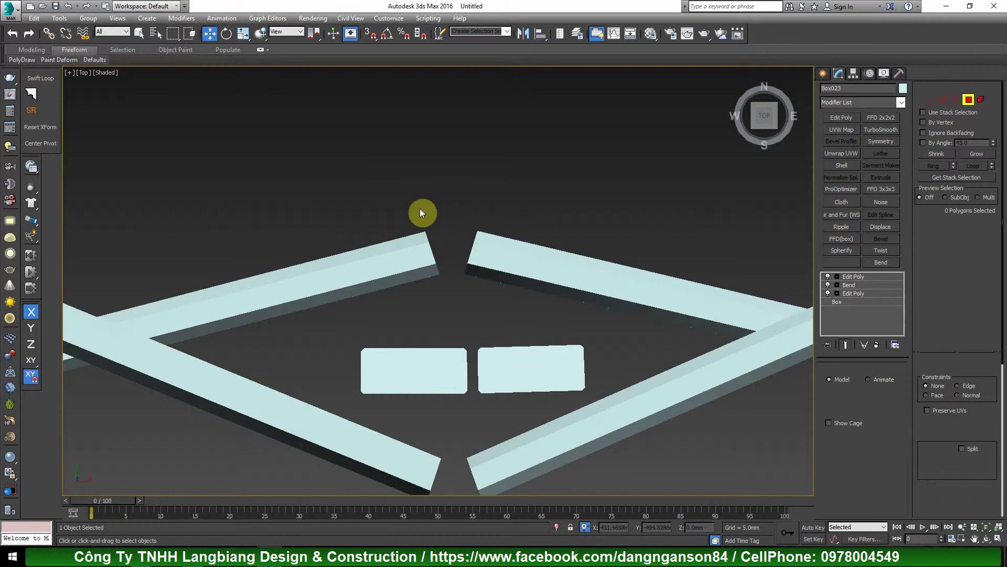
drag(352, 174, 525, 301)
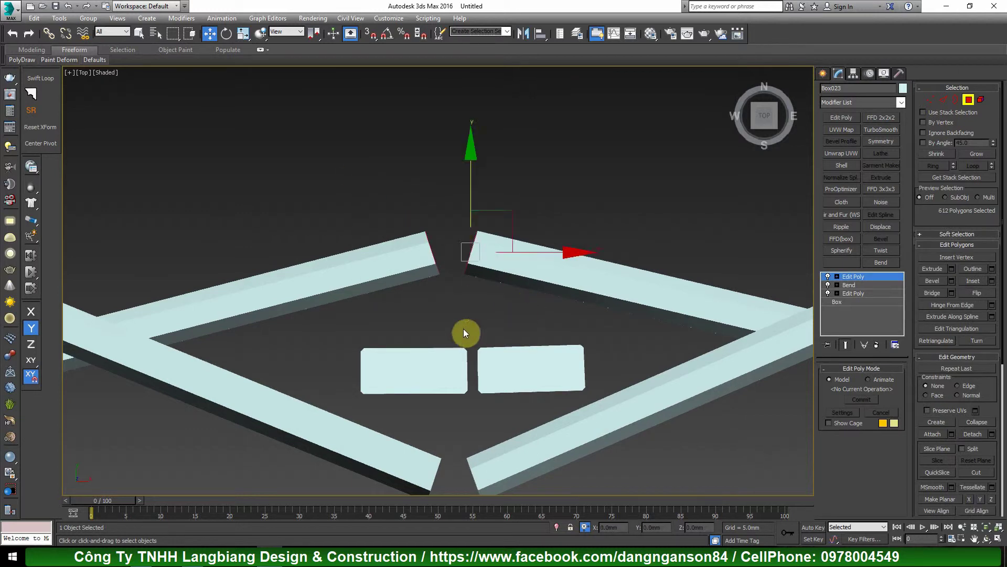
middle_drag(461, 238, 461, 213)
drag(388, 386, 531, 499)
scroll(499, 374, down, 2)
alt+middle_drag(500, 367, 461, 163)
scroll(461, 164, up, 1)
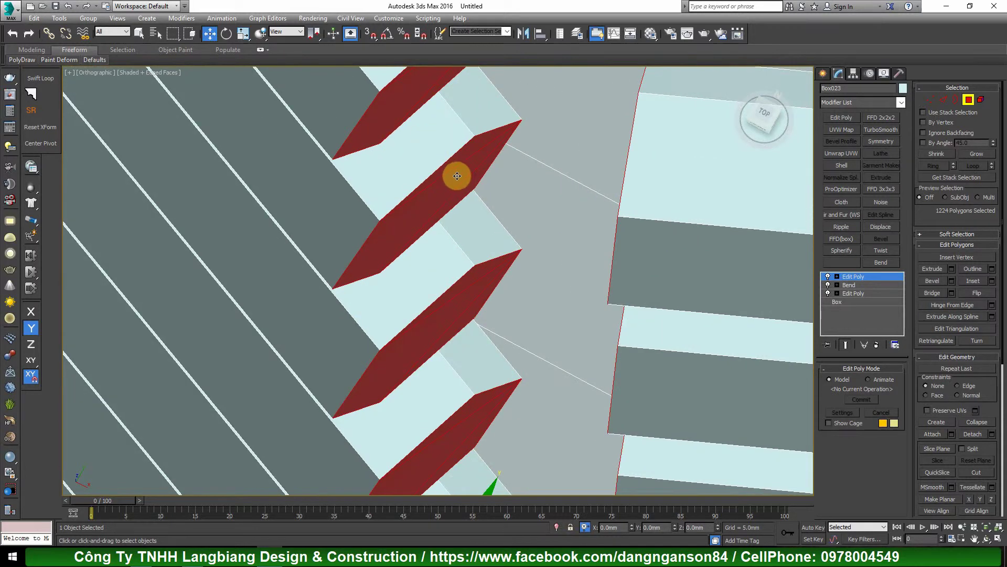
scroll(450, 171, up, 3)
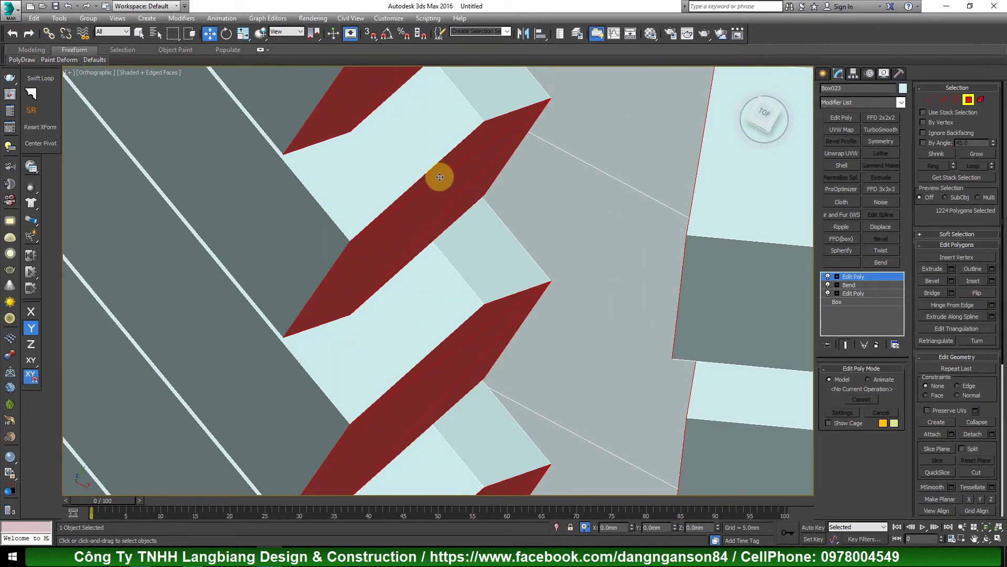
scroll(444, 184, down, 4)
alt+middle_drag(449, 196, 494, 191)
middle_drag(493, 191, 481, 226)
scroll(472, 222, up, 2)
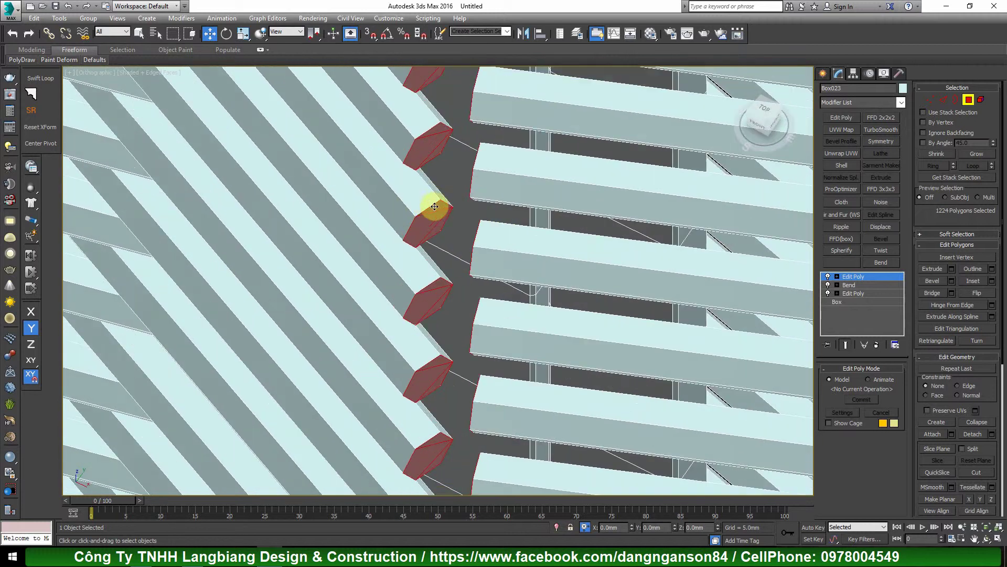
scroll(434, 206, up, 4)
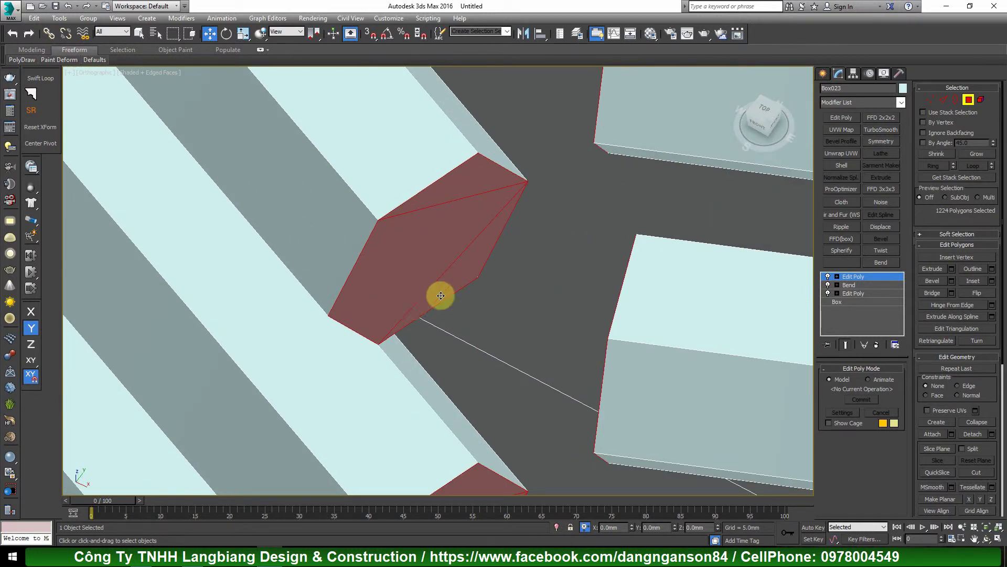
click(552, 279)
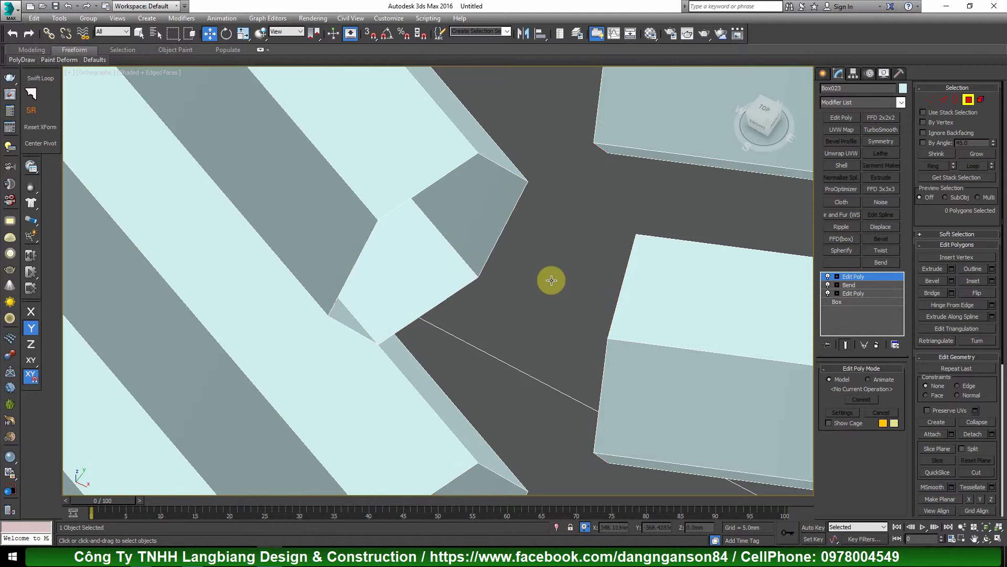
Select the open borders of the upper and lower strand ends along the seam, then leave sub-object editing
key(3)
key(t)
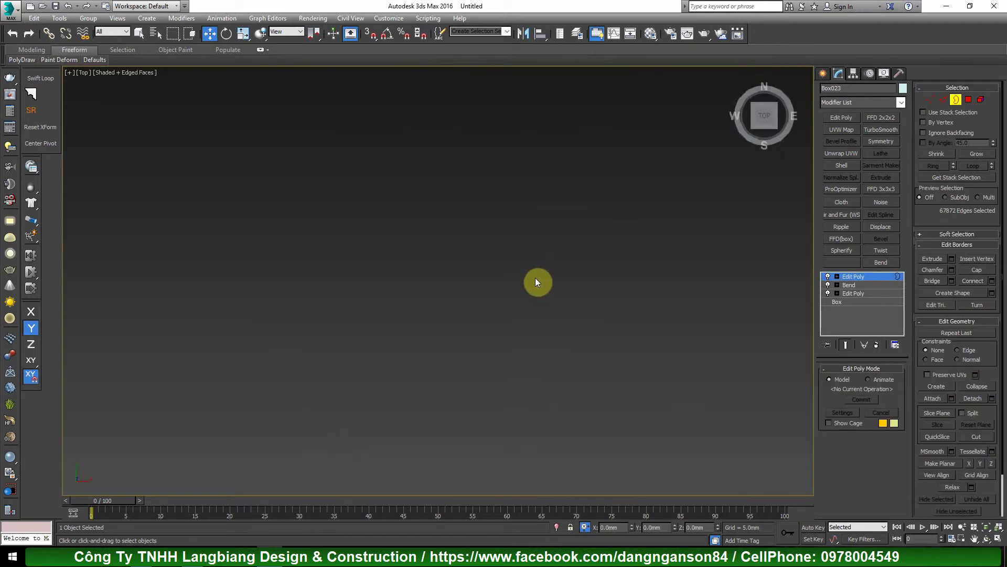
key(z)
scroll(431, 449, up, 10)
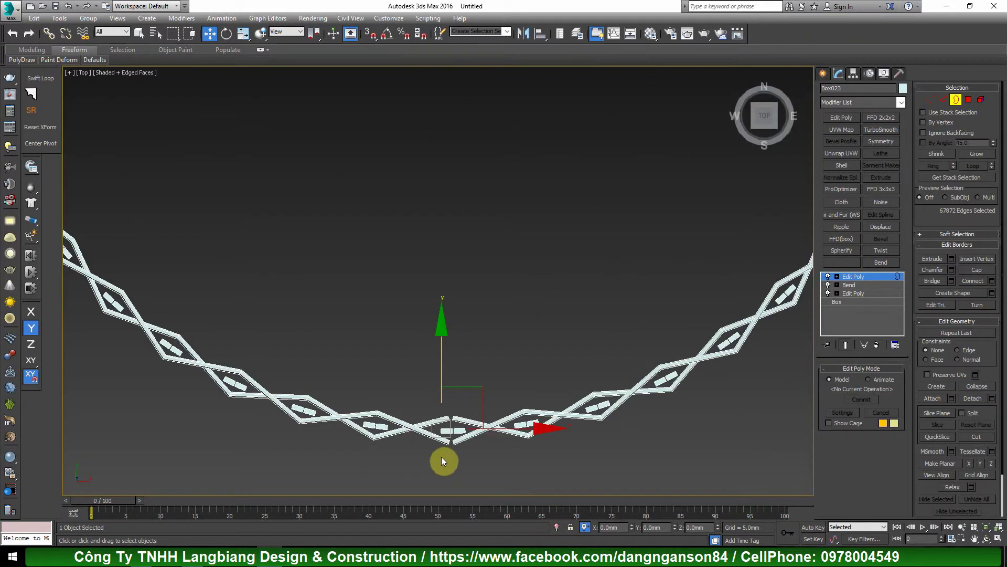
scroll(451, 384, up, 3)
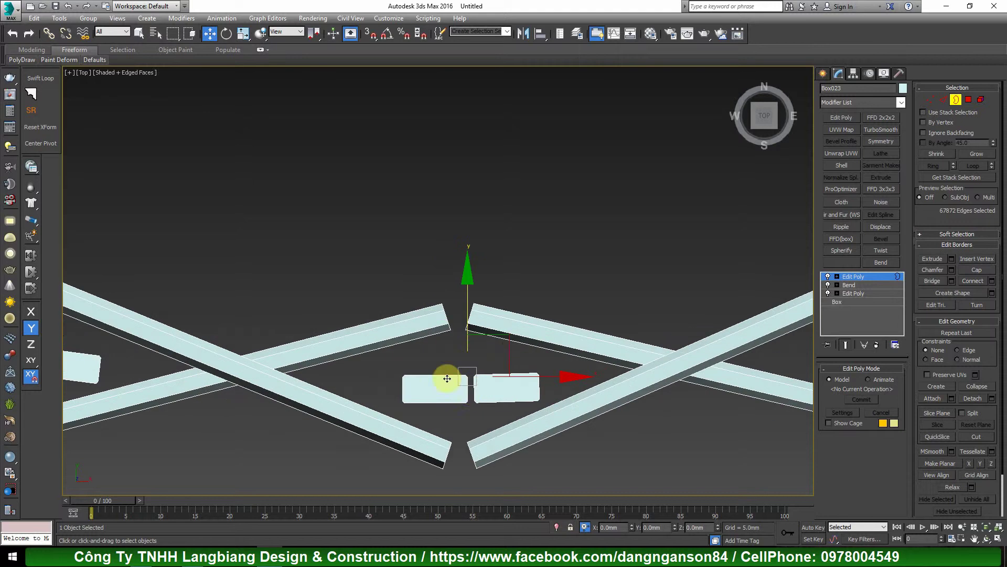
drag(386, 268, 515, 345)
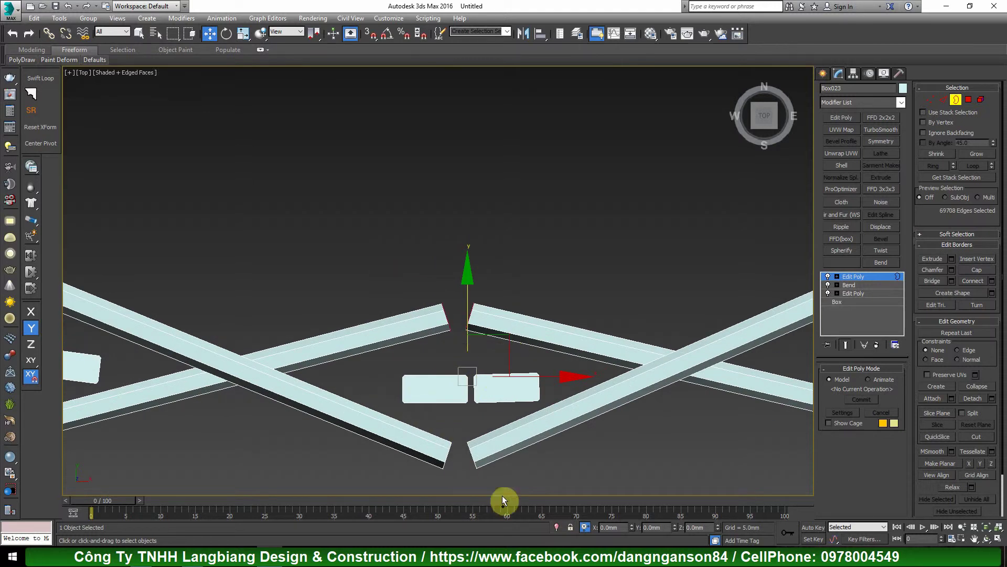
ctrl+drag(417, 411, 520, 504)
scroll(604, 310, down, 10)
alt+middle_drag(593, 300, 600, 271)
key(2)
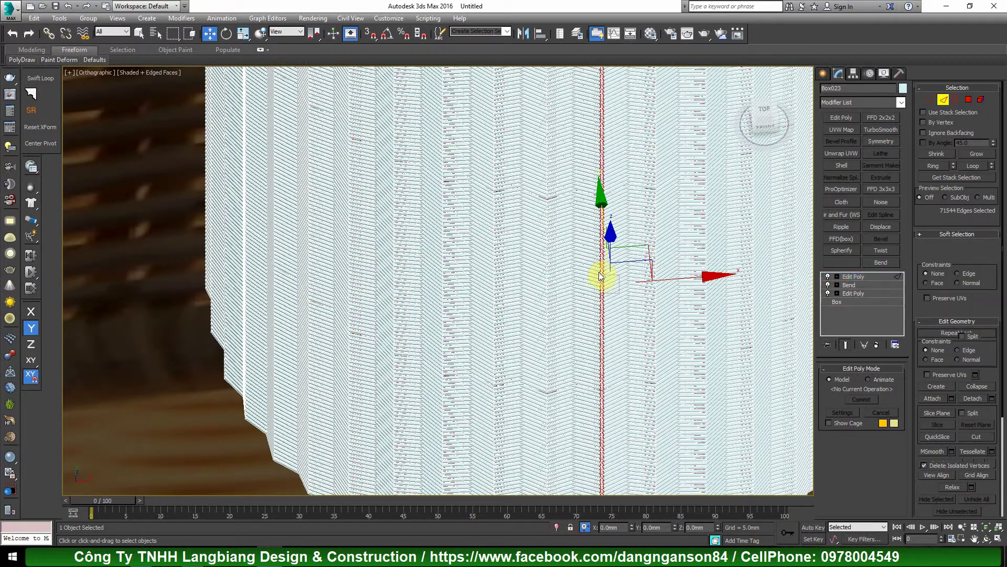
key(2)
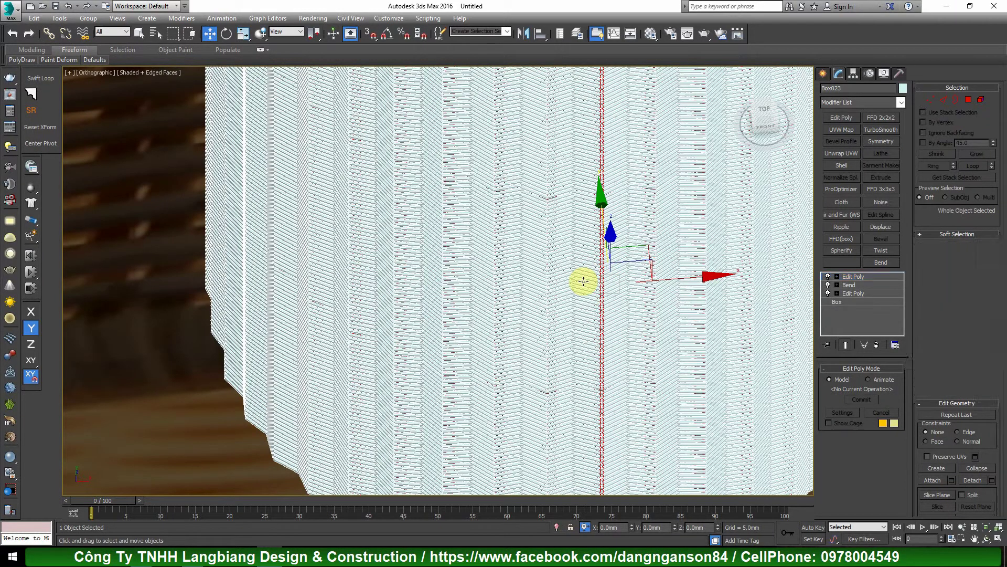
Using an FFD(box) 4x4x9 lattice, scale the second, third and fourth control-point rows inward to form the neck and rounded shoulders
scroll(580, 284, down, 5)
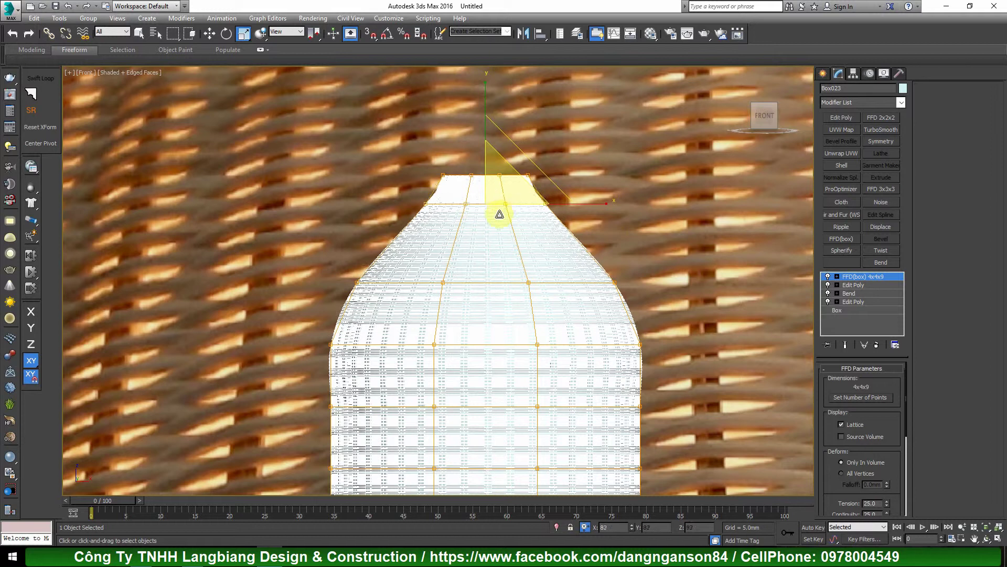
drag(499, 214, 500, 231)
drag(319, 256, 666, 301)
drag(504, 263, 499, 301)
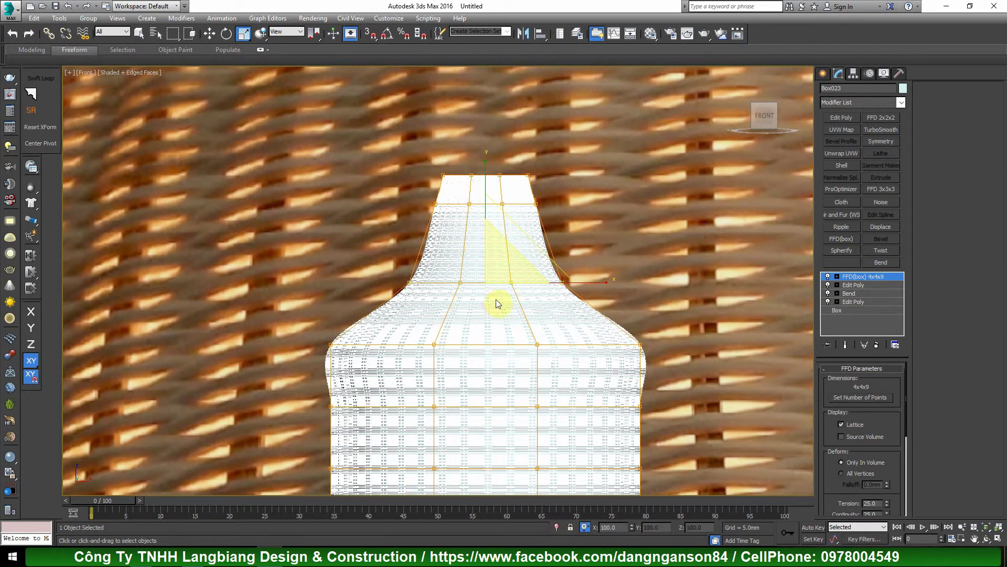
drag(279, 317, 675, 373)
drag(499, 318, 502, 336)
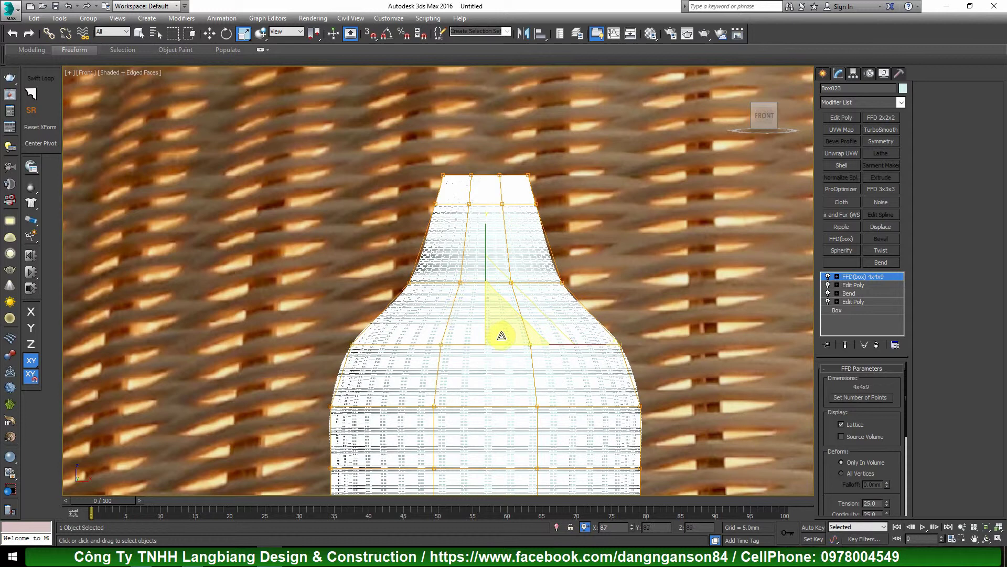
drag(371, 259, 659, 299)
scroll(498, 273, up, 2)
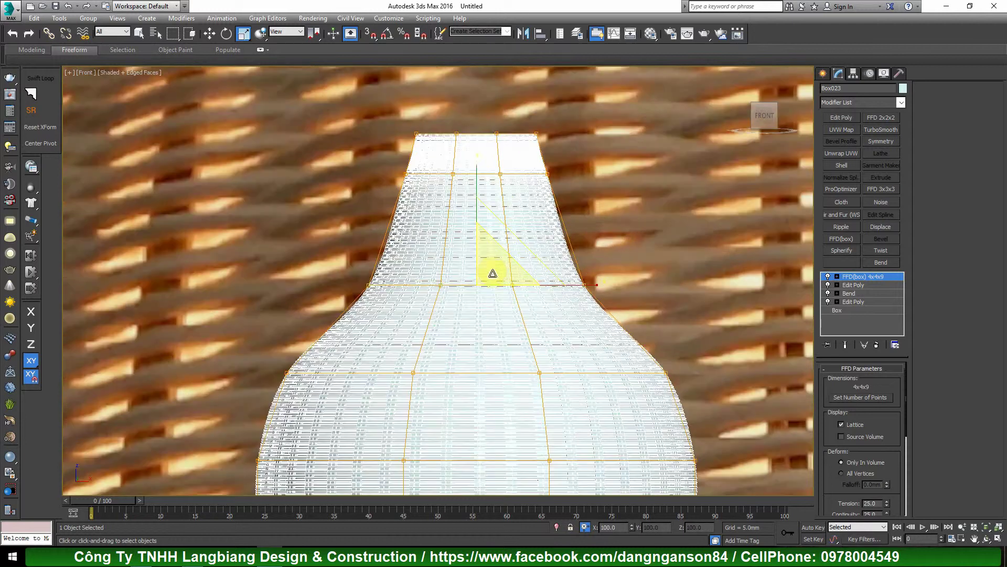
drag(493, 273, 500, 298)
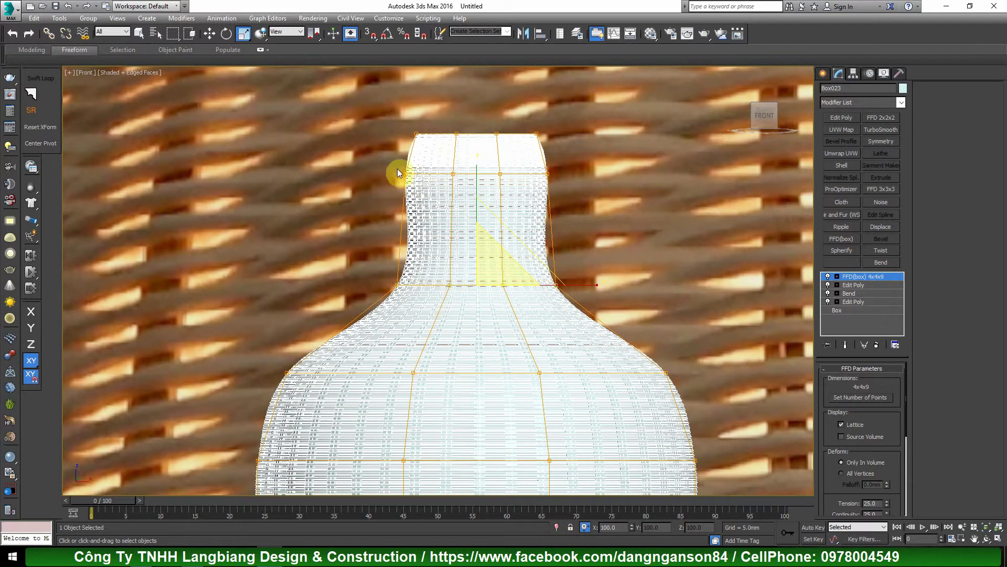
Lower the second lattice row about 16 mm and scale it and the top row inward to slim the neck
drag(398, 172, 558, 185)
key(w)
drag(477, 117, 481, 157)
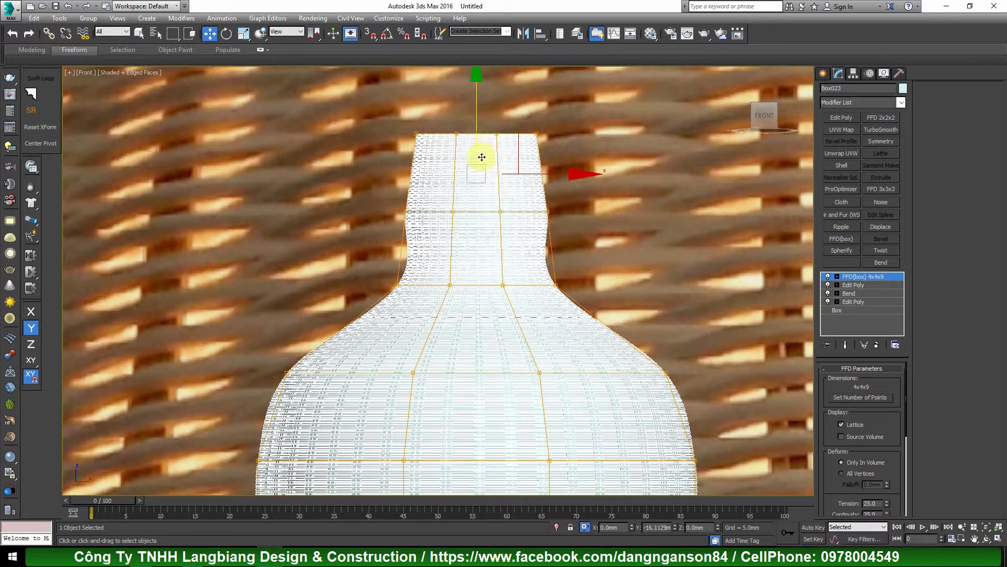
key(r)
drag(490, 191, 495, 225)
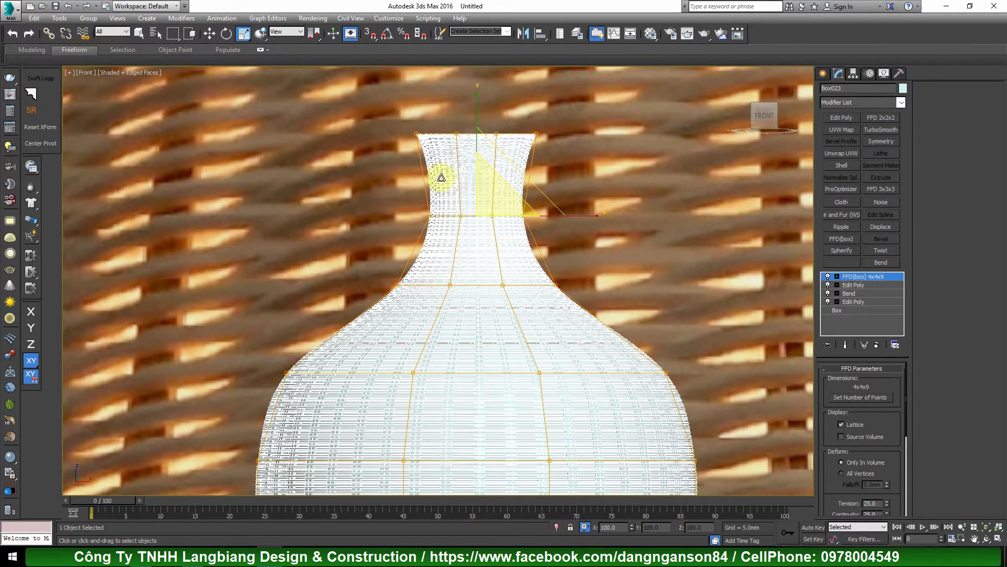
drag(372, 117, 619, 184)
drag(490, 117, 494, 162)
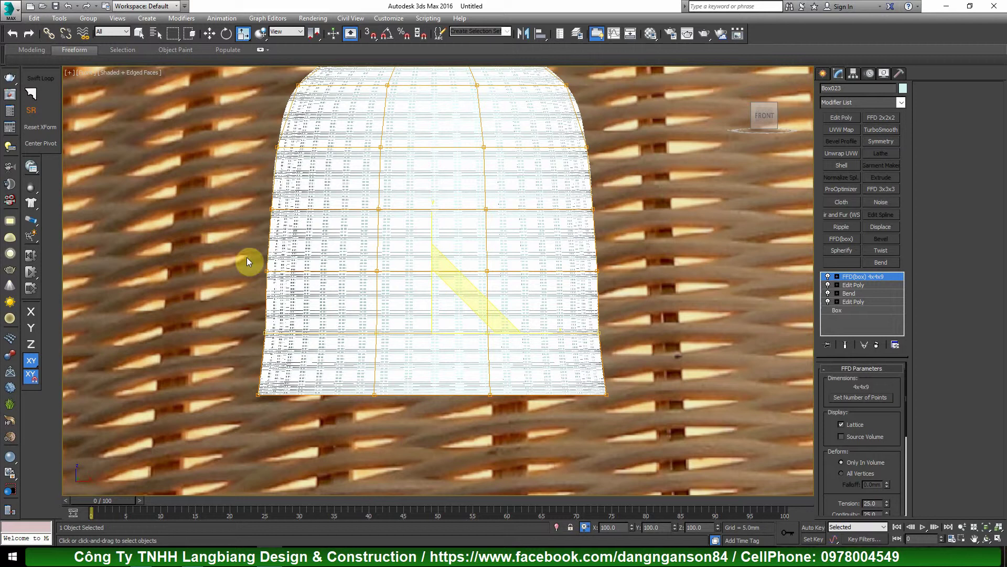
Fine-tune the width of the lattice row in the lower body of the lampshade by scaling it horizontally
drag(247, 262, 604, 281)
drag(466, 259, 466, 258)
scroll(463, 261, down, 4)
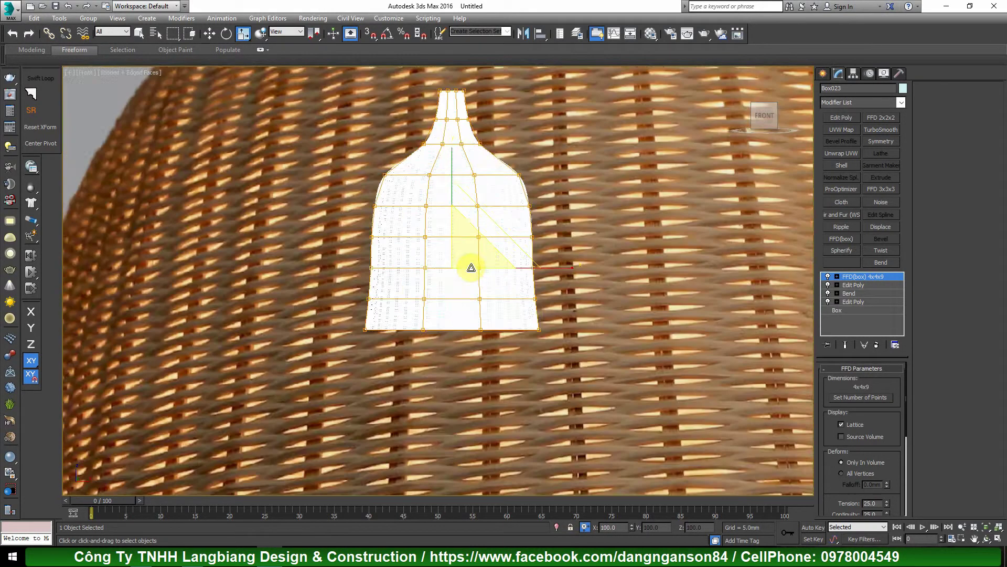
scroll(488, 162, up, 5)
key(w)
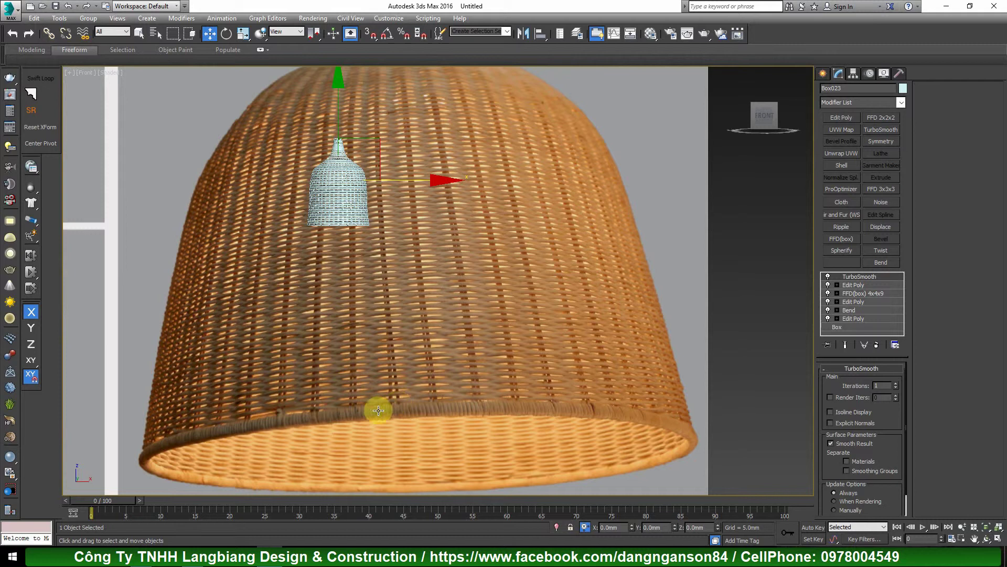
Examine the wrapped rim binding along the lampshade's lower edge in the reference image
scroll(378, 409, up, 5)
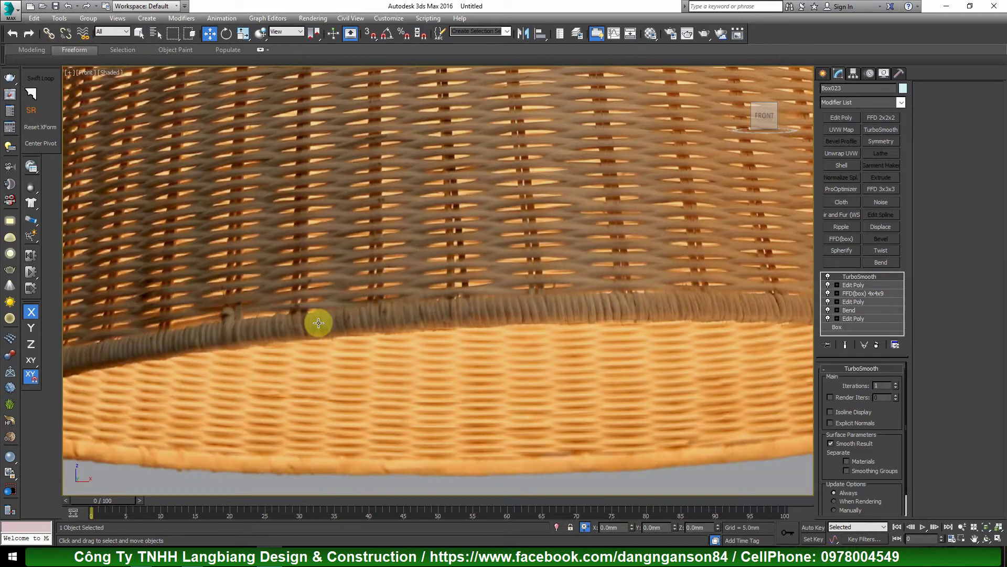
scroll(326, 322, down, 2)
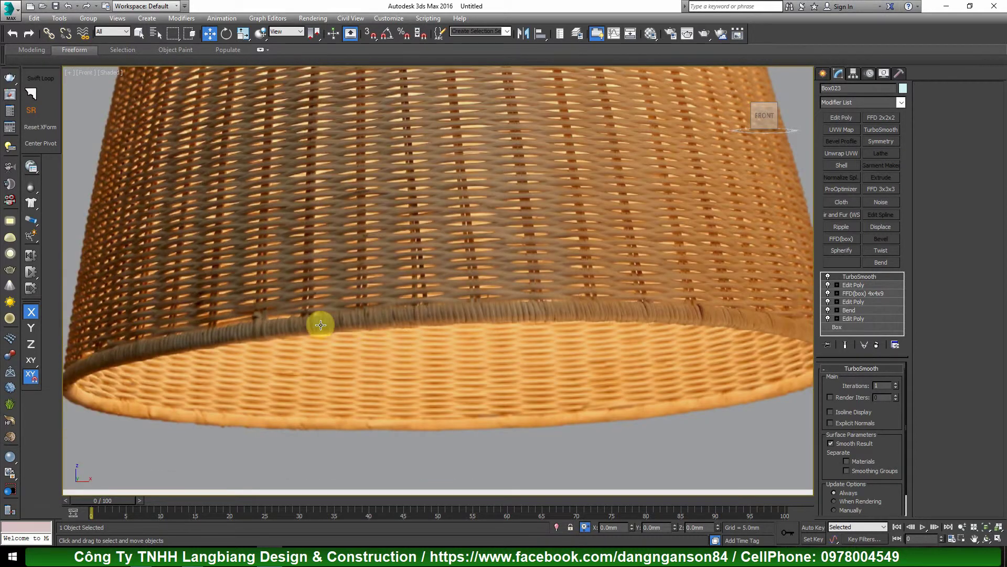
scroll(310, 319, up, 2)
scroll(416, 313, up, 2)
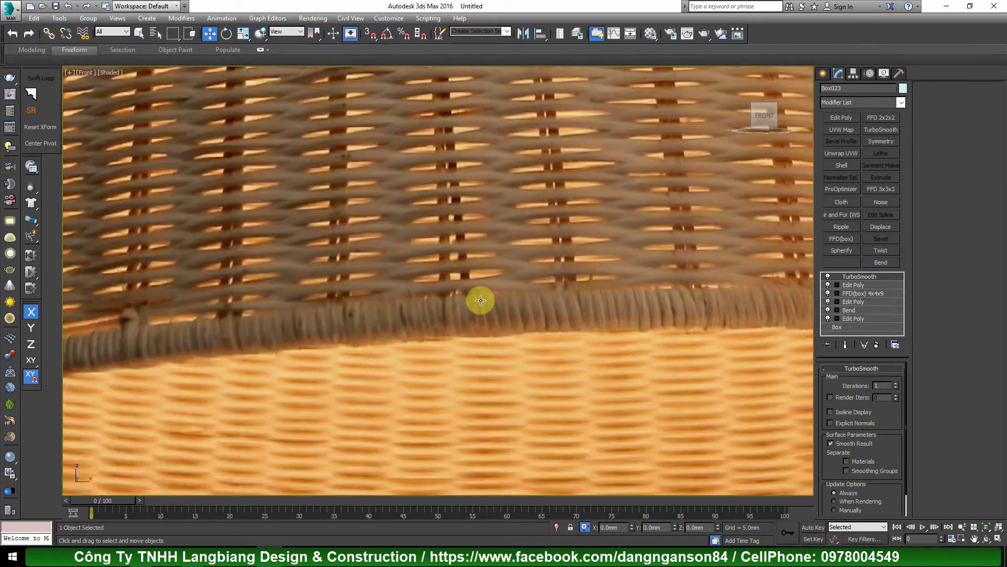
scroll(441, 326, down, 1)
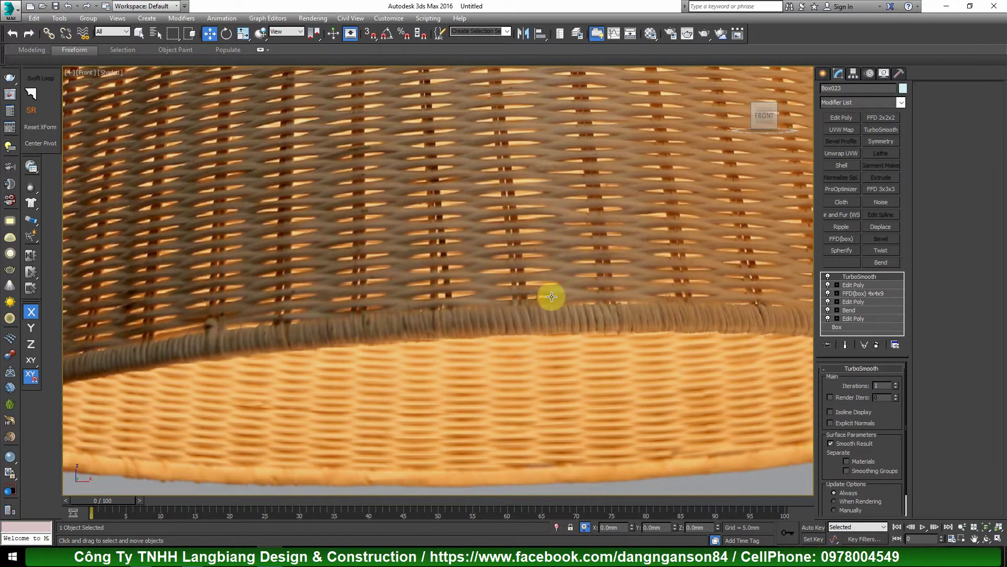
scroll(525, 314, down, 5)
Draw a circle of about 112.5 mm radius along the lampshade's bottom edge and disable its rendering in both renderer and viewport
alt+middle_drag(472, 241, 479, 299)
scroll(461, 209, up, 6)
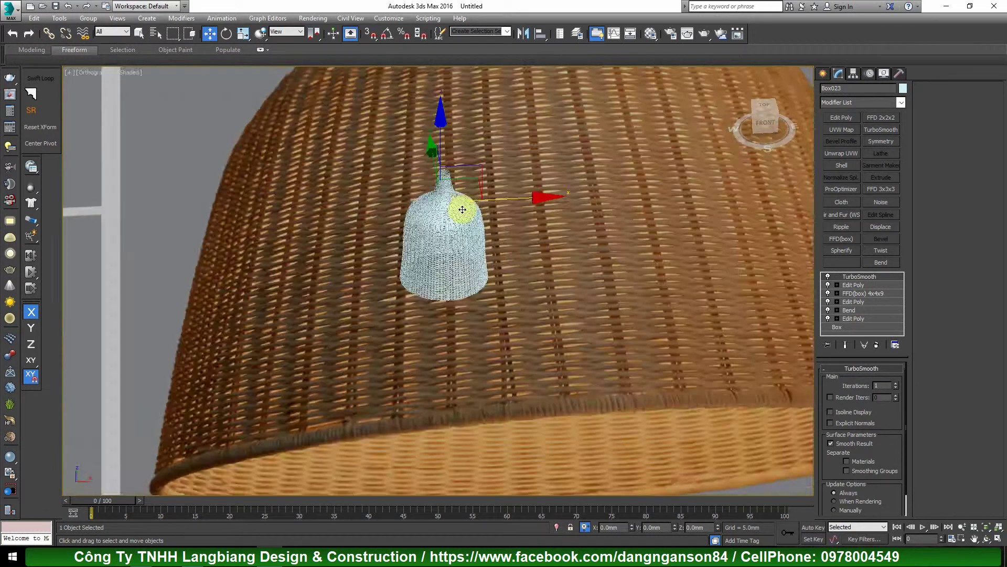
scroll(456, 360, up, 4)
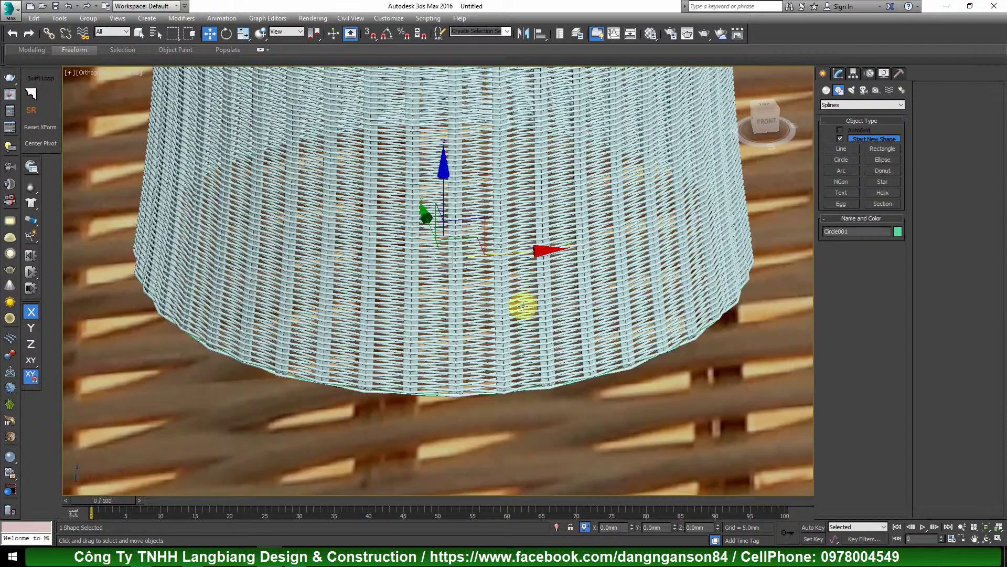
alt+middle_drag(495, 408, 458, 332)
scroll(225, 117, up, 6)
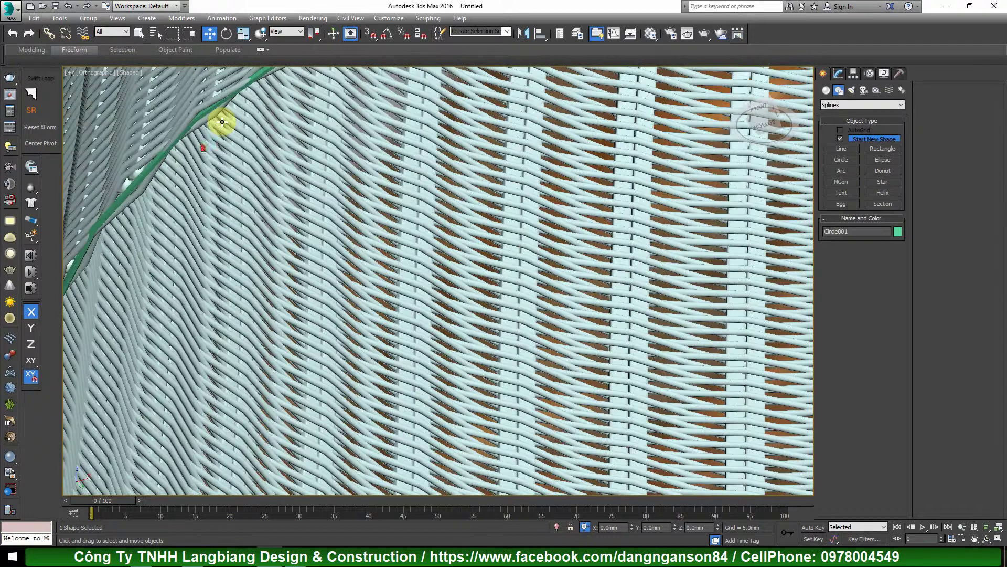
click(838, 74)
click(826, 377)
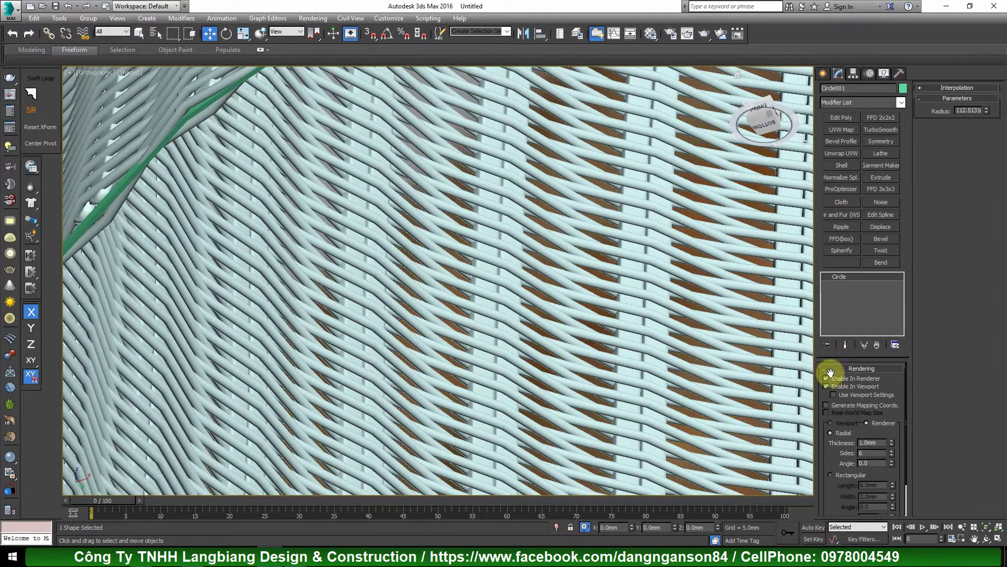
click(826, 387)
click(830, 379)
click(831, 386)
scroll(409, 201, down, 2)
scroll(410, 201, down, 7)
key(f)
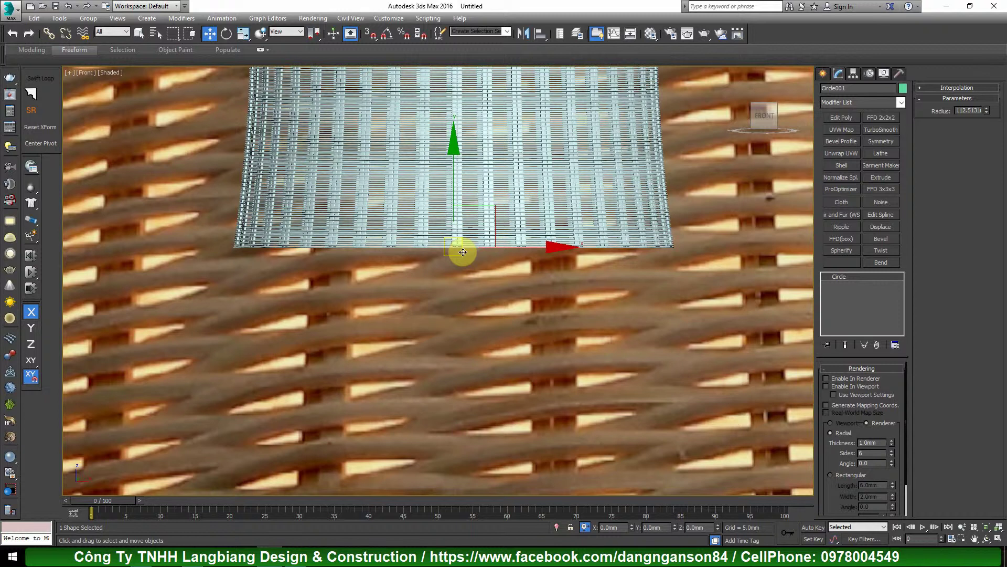
Switch to Calculator and compute the circle's circumference as 112.5 × 2 × 3.14, using its radius, then close the calculator
scroll(361, 242, up, 2)
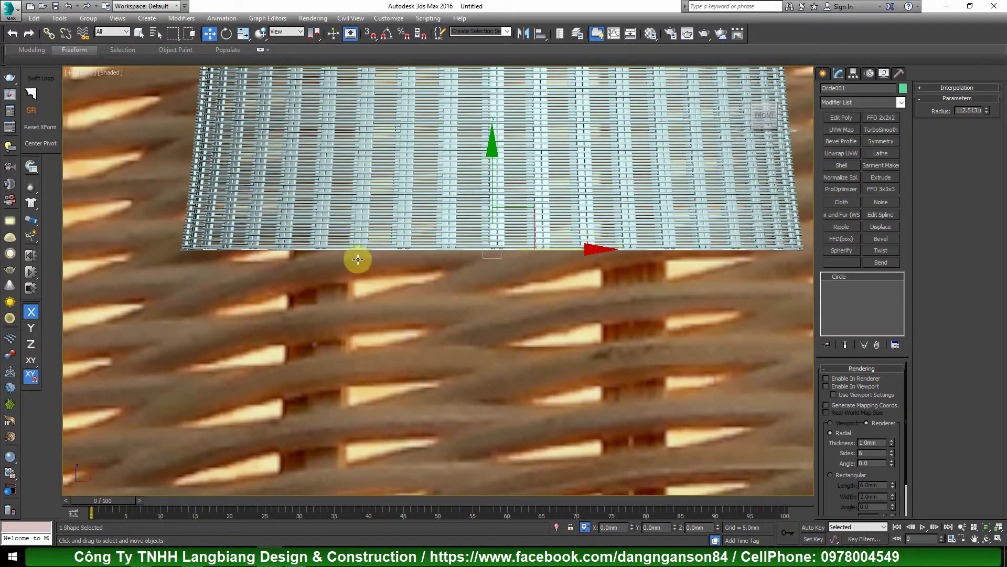
scroll(608, 247, up, 1)
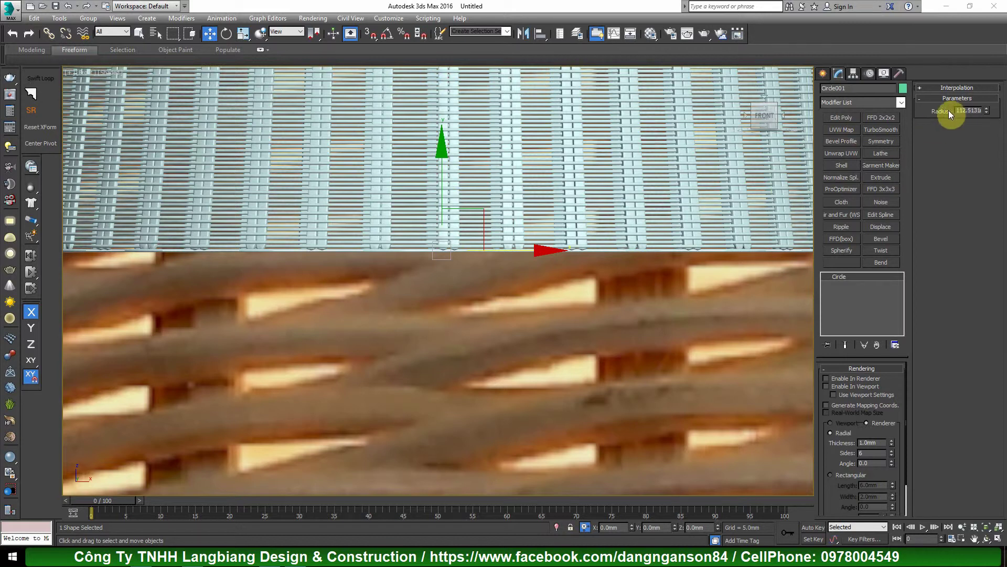
click(244, 557)
click(266, 439)
click(268, 438)
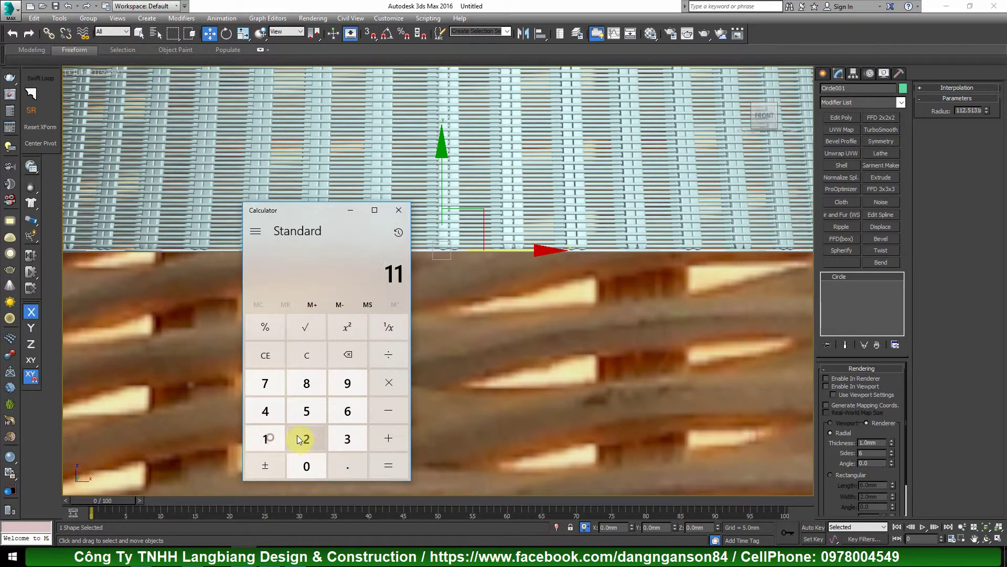
click(302, 436)
click(340, 457)
click(316, 407)
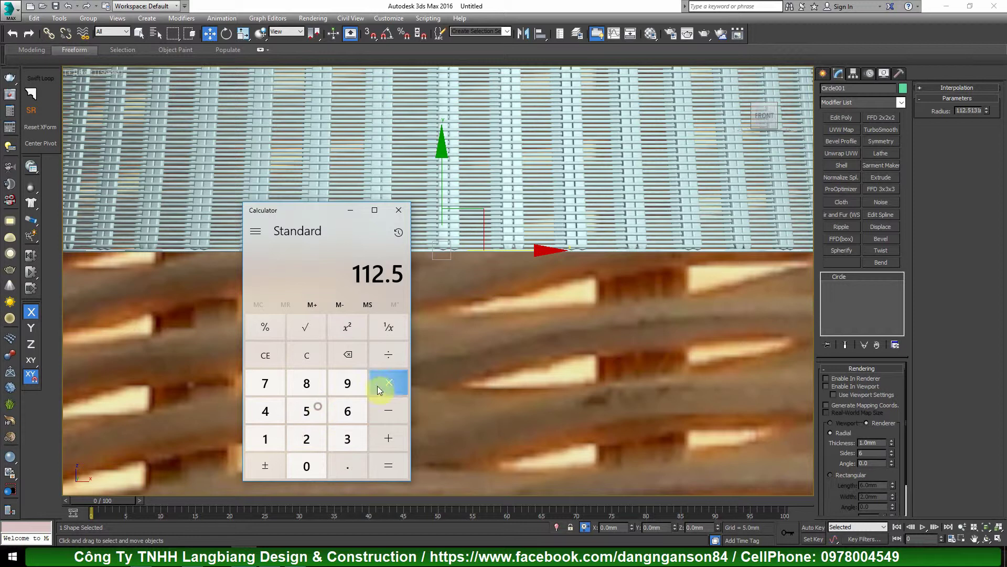
click(383, 383)
click(309, 439)
click(388, 382)
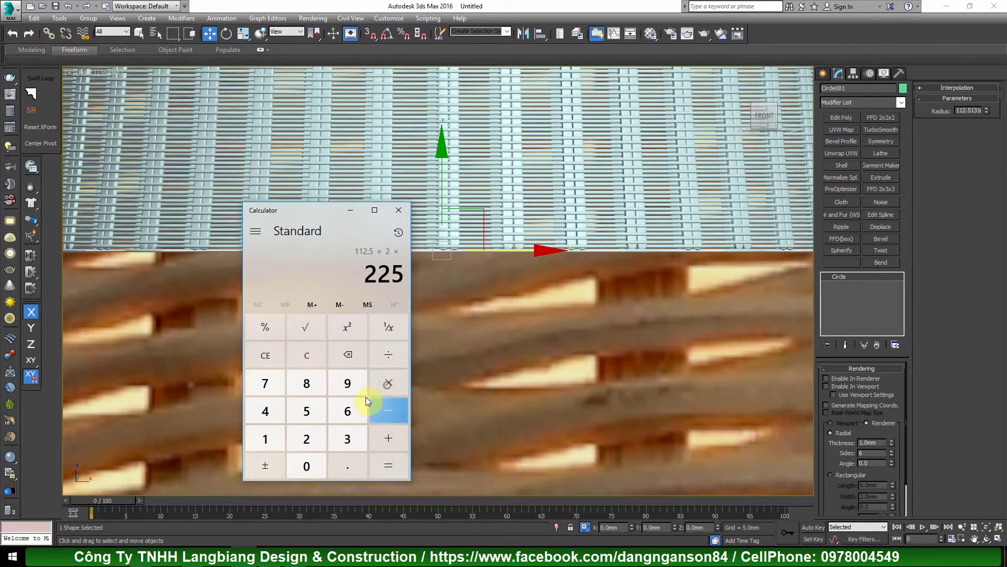
click(349, 439)
click(348, 468)
click(266, 438)
click(265, 411)
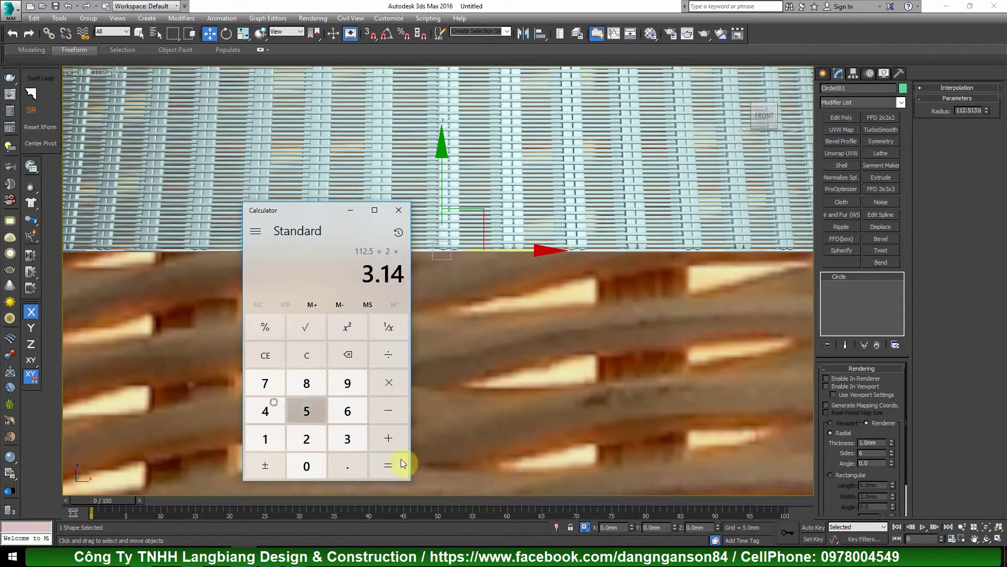
click(395, 468)
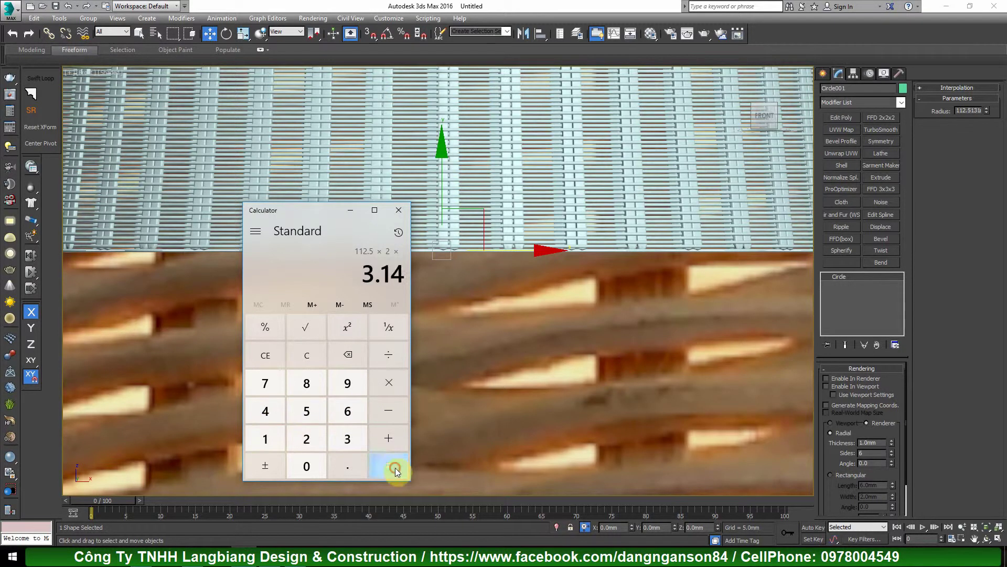
click(399, 210)
Draw a helix beside the lampshade's lower edge in the left view, about 1.7 mm in radius and 45 mm in height
scroll(418, 213, down, 10)
alt+middle_drag(418, 229, 449, 288)
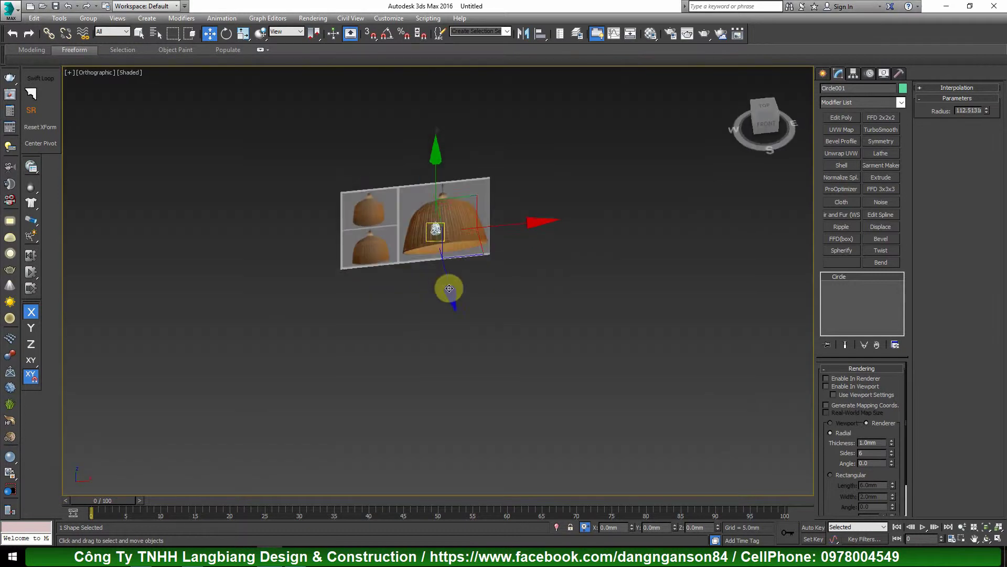
scroll(451, 238, up, 7)
alt+middle_drag(453, 252, 298, 268)
key(l)
key(z)
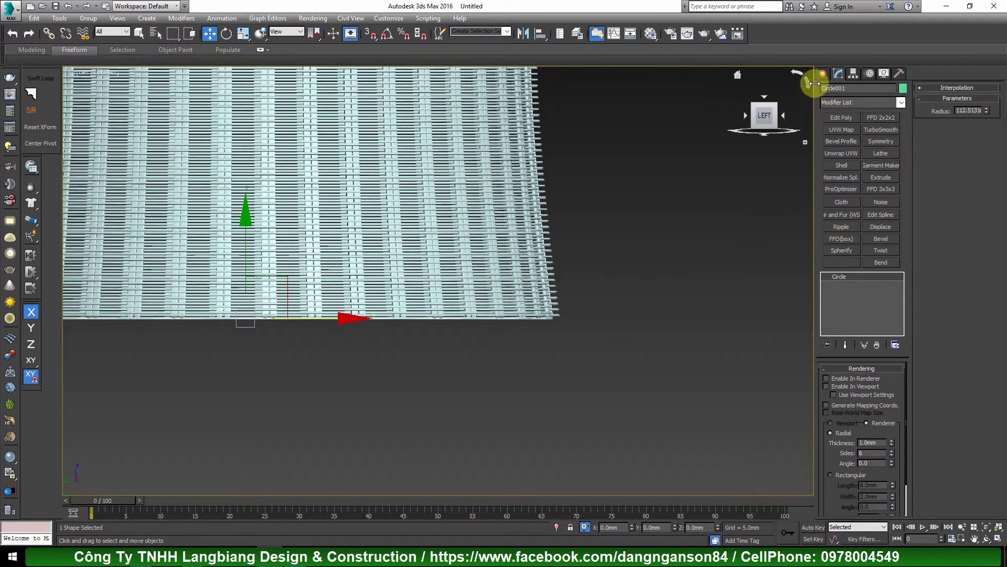
click(823, 73)
click(883, 192)
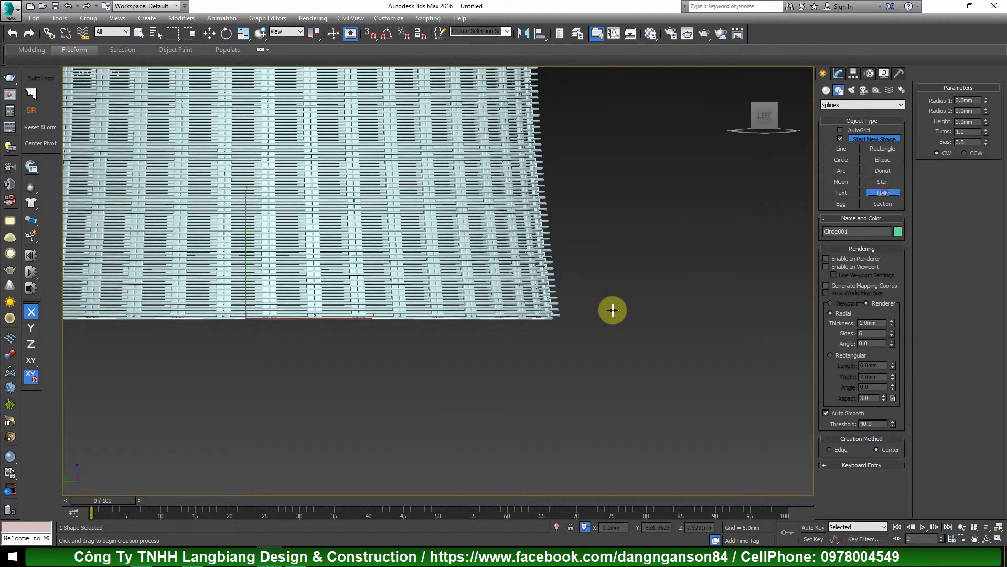
drag(610, 314, 607, 315)
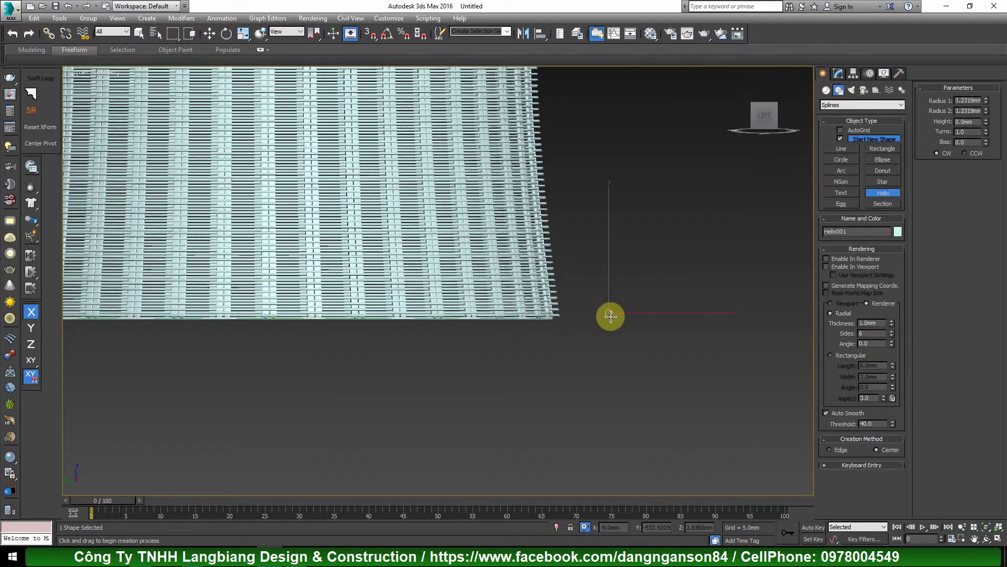
click(611, 220)
key(w)
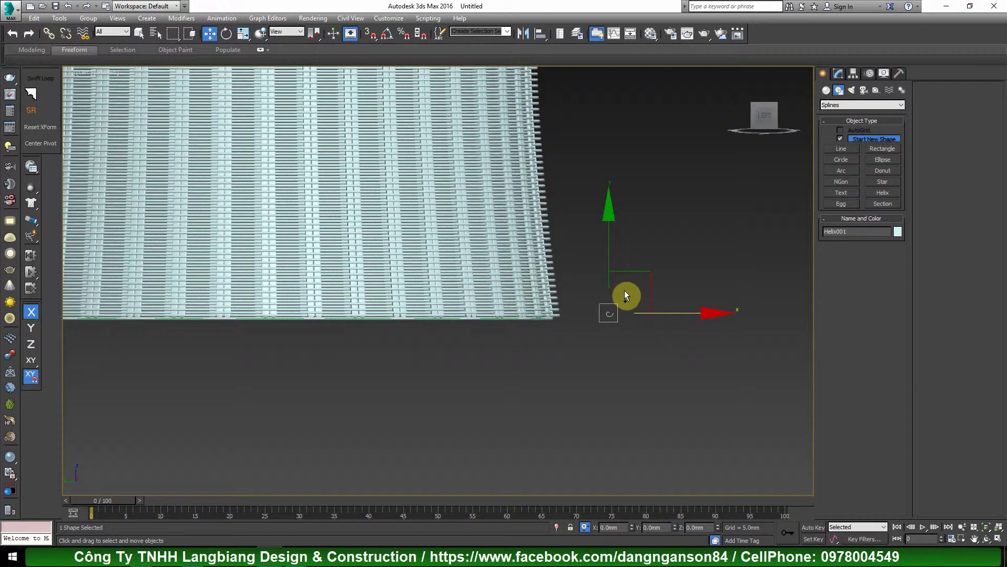
Set the helix's height to 707 mm and its number of turns to 100
scroll(625, 290, down, 3)
key(p)
key(t)
key(z)
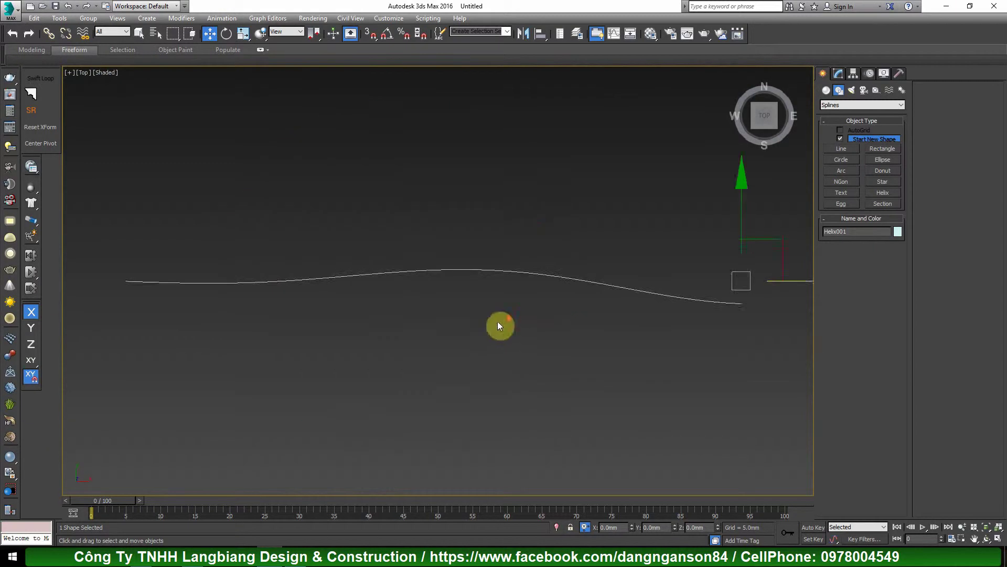
scroll(497, 326, down, 5)
click(838, 73)
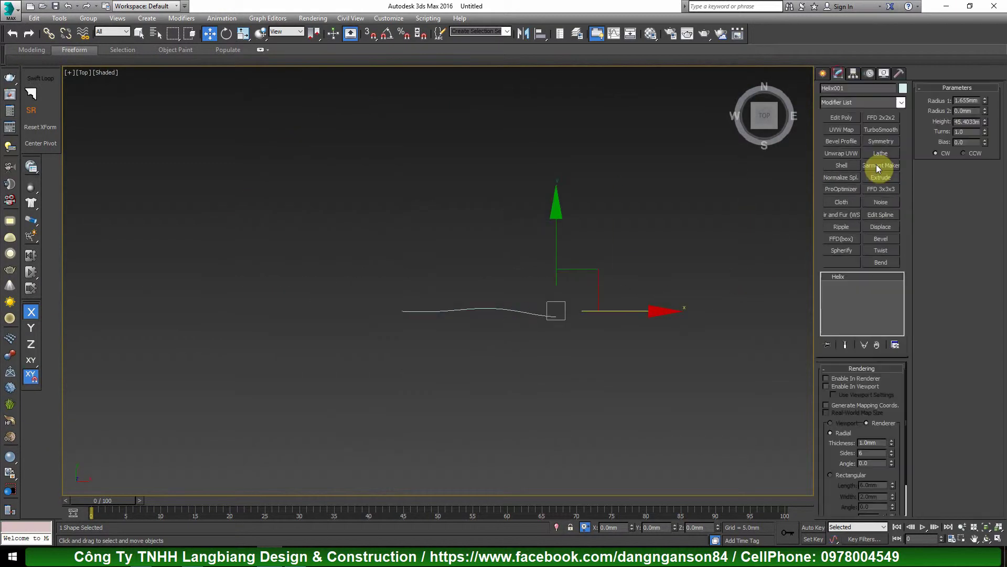
double_click(972, 121)
text(707)
key(Return)
scroll(655, 277, down, 3)
scroll(528, 270, up, 2)
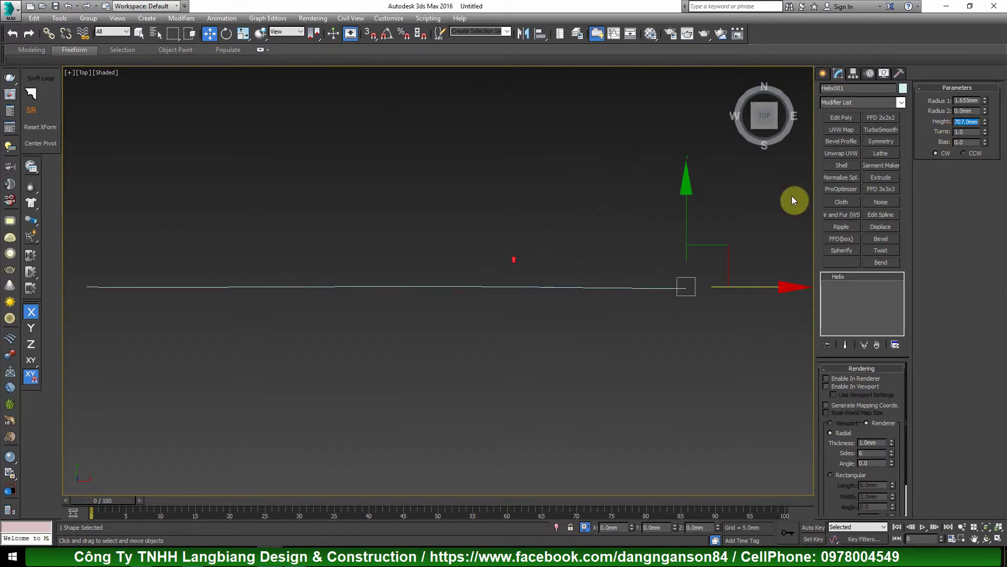
mouse_move(985, 133)
mouse_down()
mouse_move(971, 99)
mouse_move(969, 29)
mouse_move(959, 76)
mouse_move(28, 154)
mouse_move(44, 502)
mouse_move(214, 19)
mouse_move(364, 219)
mouse_move(641, 45)
mouse_move(933, 198)
mouse_up()
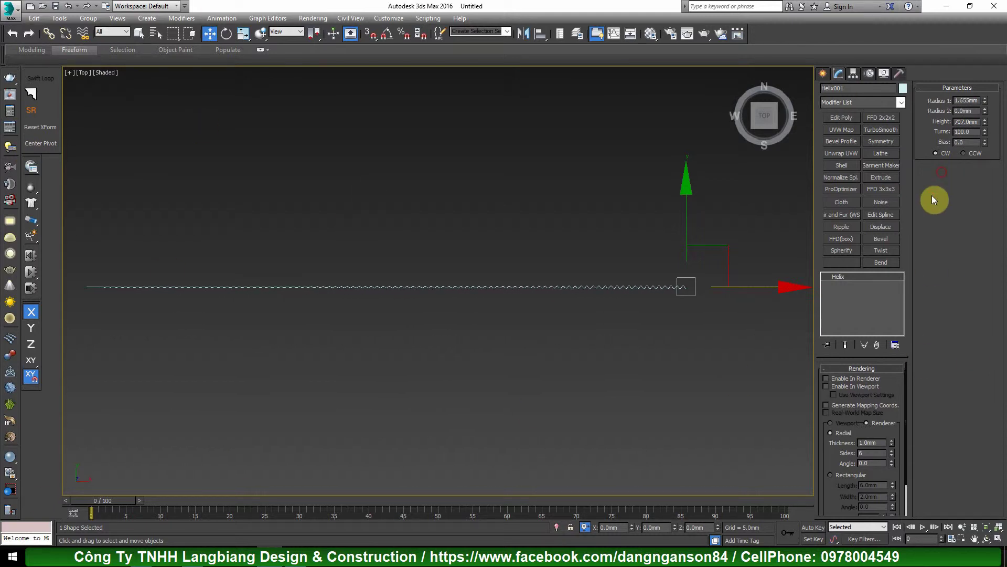
middle_drag(560, 242, 592, 227)
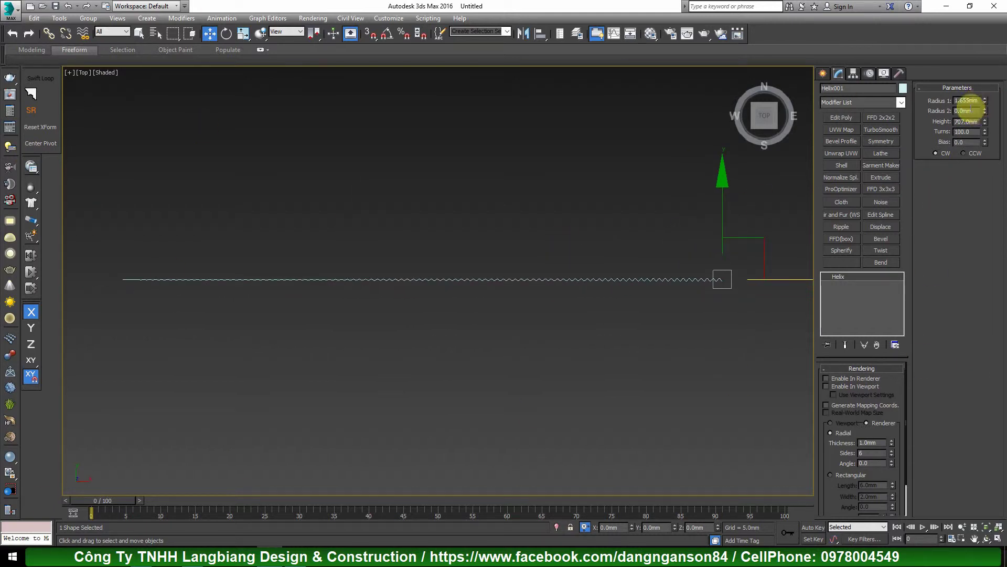
Move the helix next to the lampshade's bottom edge in the left view
alt+middle_drag(628, 218, 654, 154)
key(f)
key(z)
scroll(524, 221, down, 6)
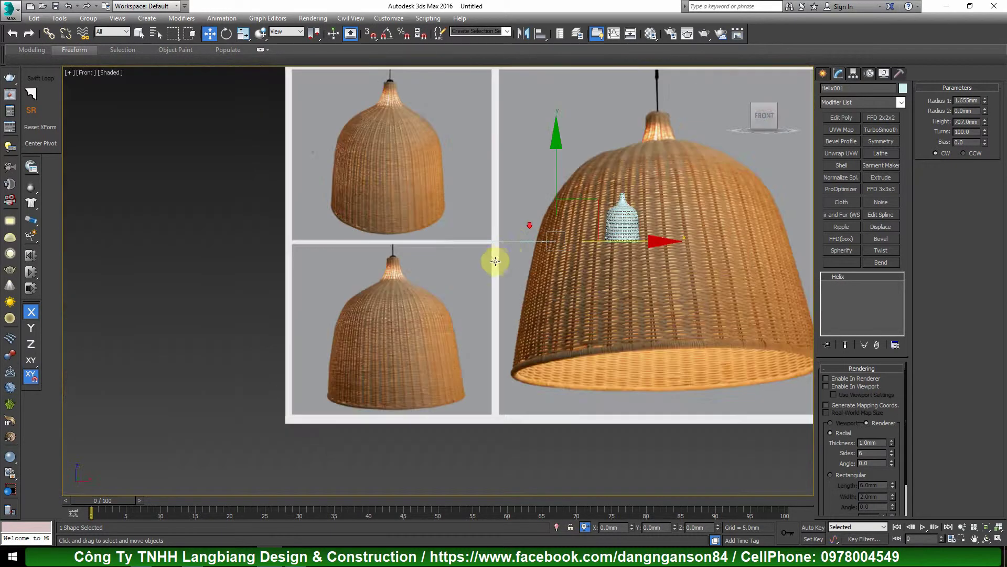
alt+middle_drag(526, 258, 612, 259)
click(754, 115)
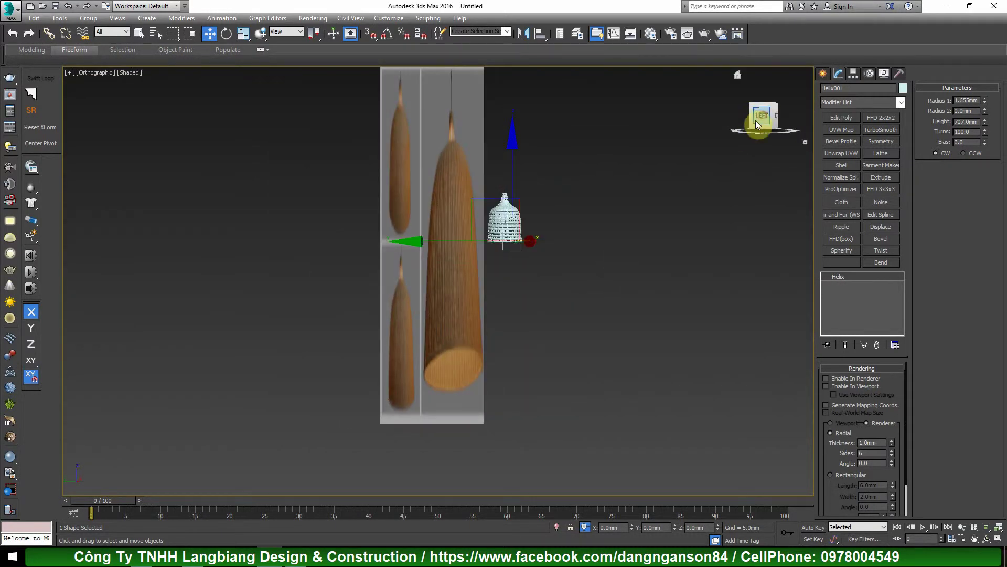
scroll(506, 224, up, 5)
scroll(453, 273, up, 5)
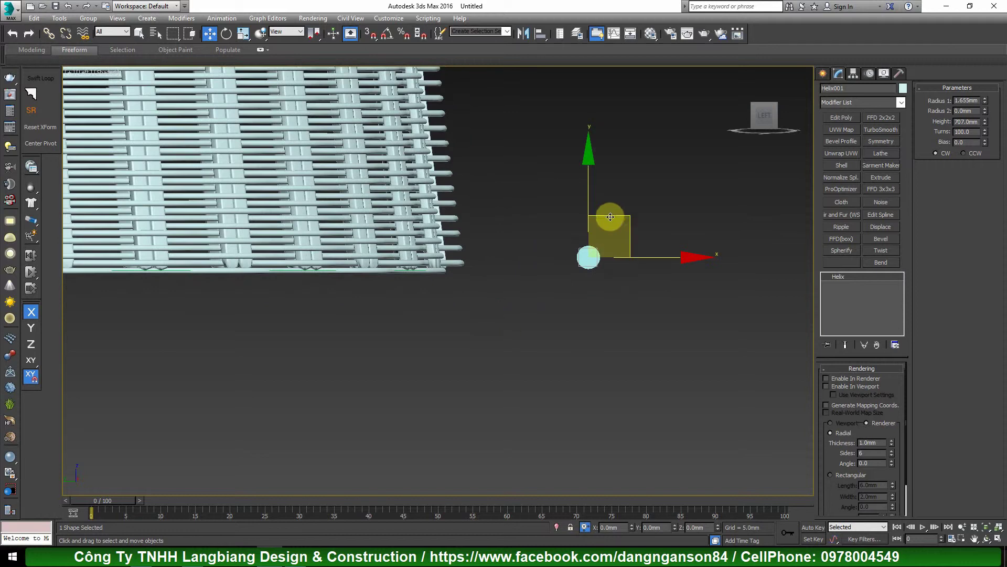
drag(610, 217, 494, 235)
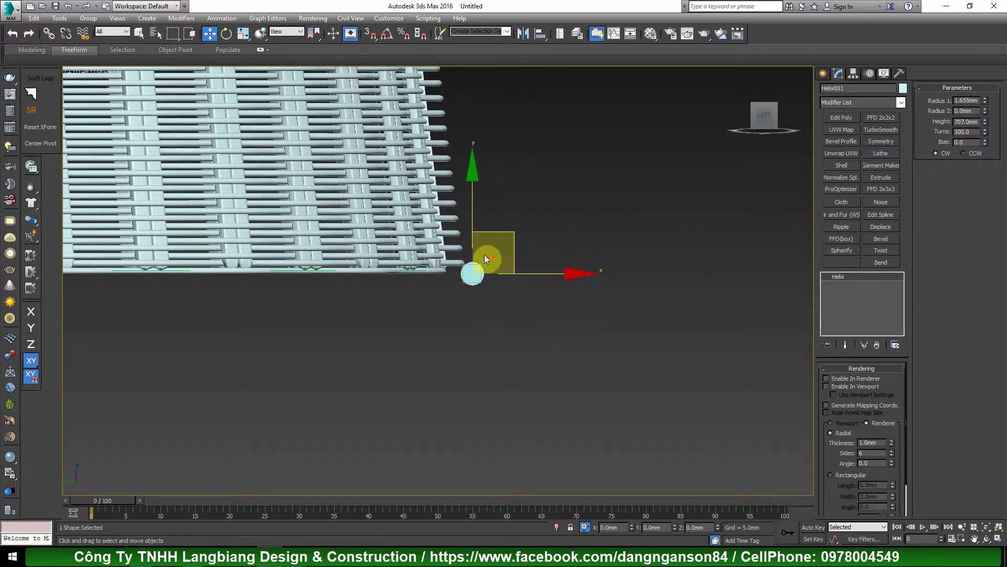
Enable the helix in renderer and viewport, and set both Radius 1 and Radius 2 to 1.5 mm
scroll(484, 256, up, 2)
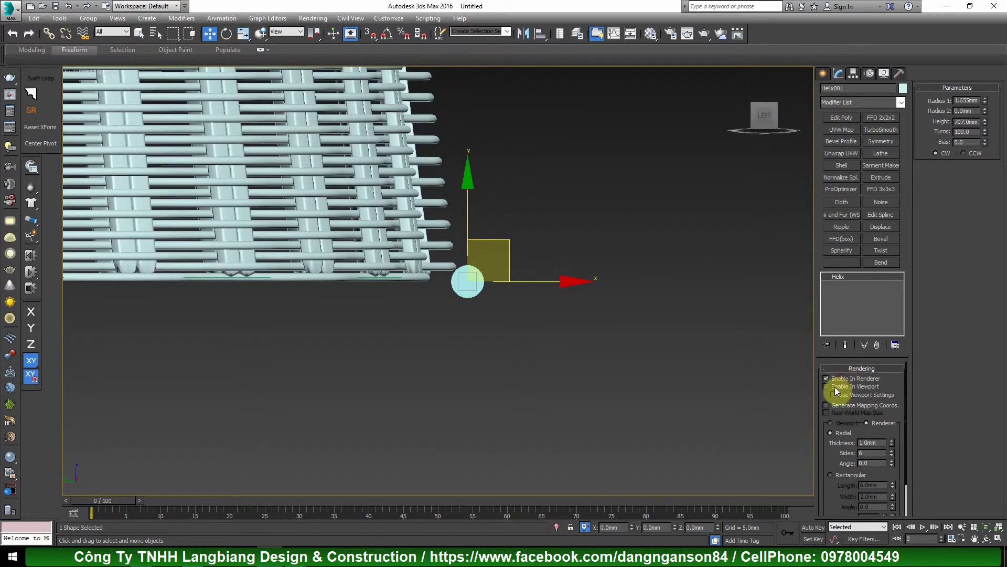
scroll(455, 293, up, 2)
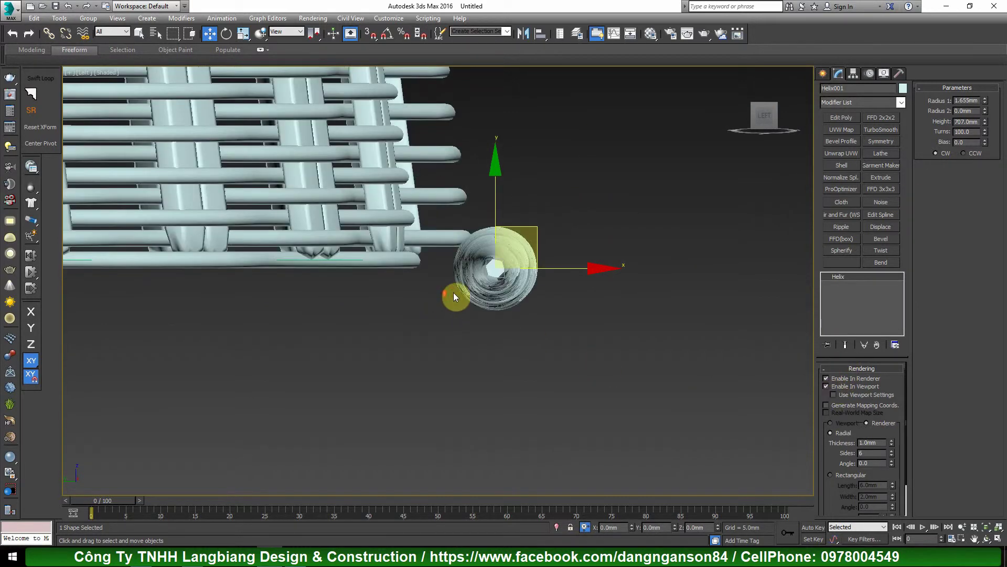
click(972, 100)
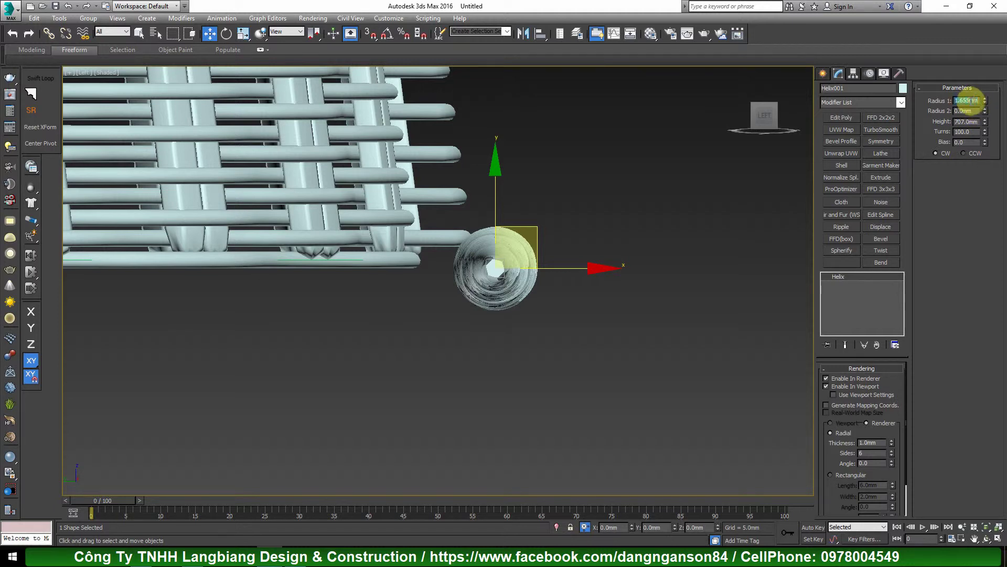
text(1.5)
key(Tab)
text(1.)
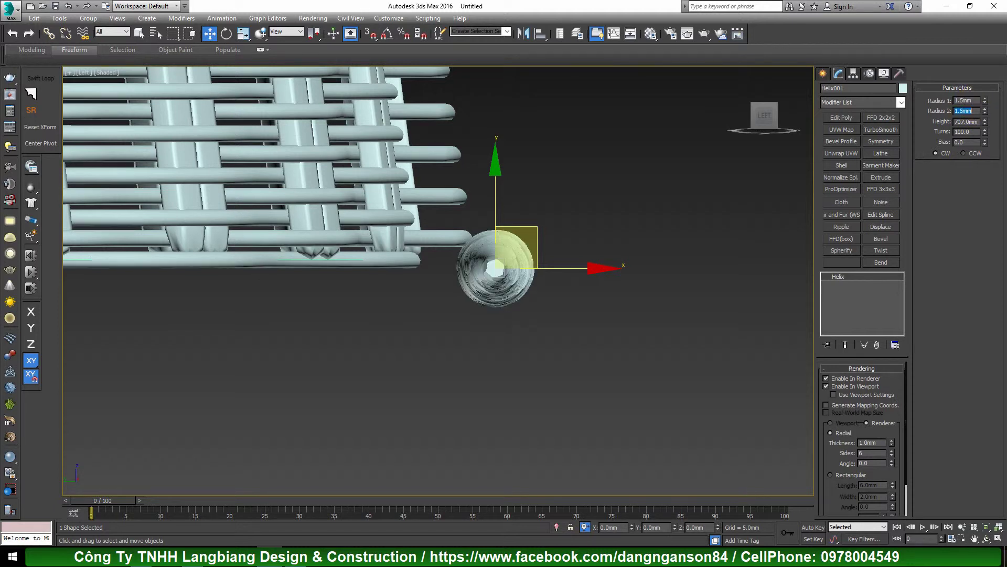
middle_drag(580, 225, 487, 313)
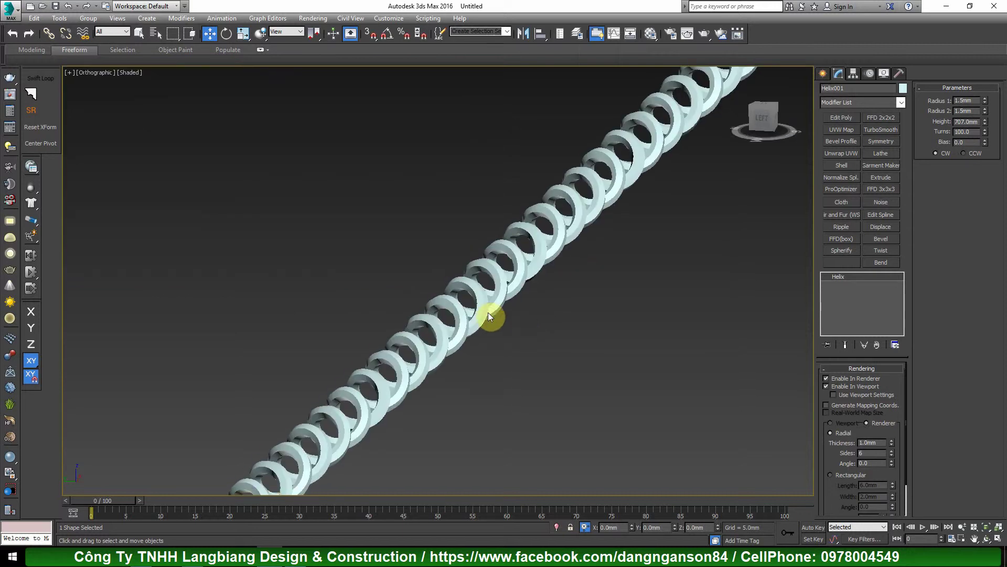
Set the number of sides of the helix's rendered cross-section to 9
scroll(488, 313, up, 4)
key(F4)
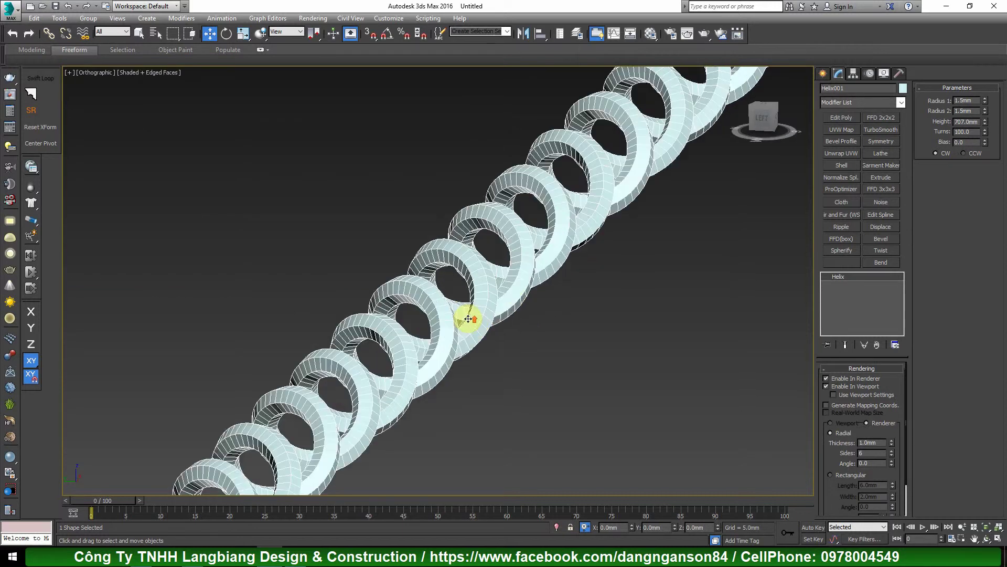
click(891, 451)
click(891, 451)
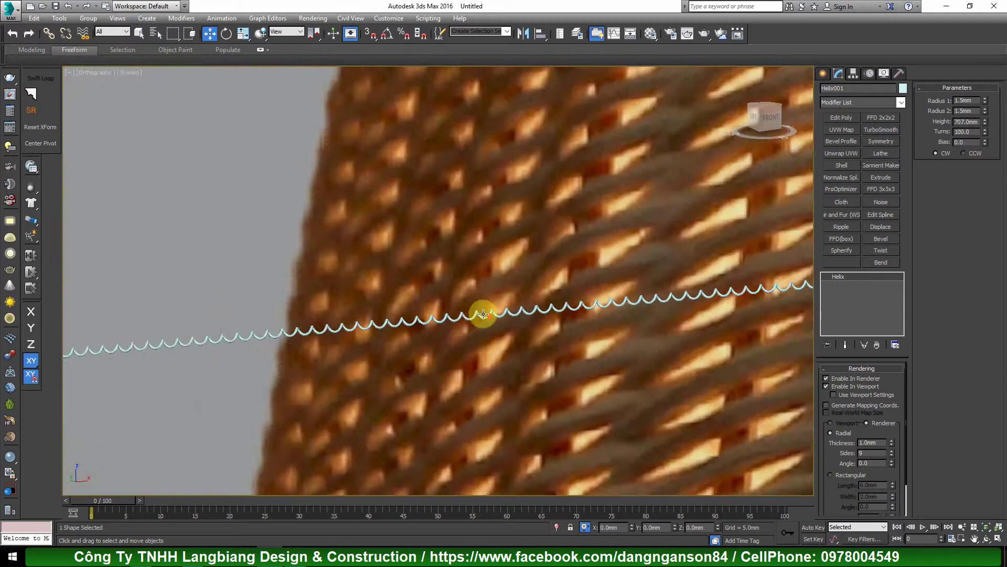
scroll(479, 310, up, 5)
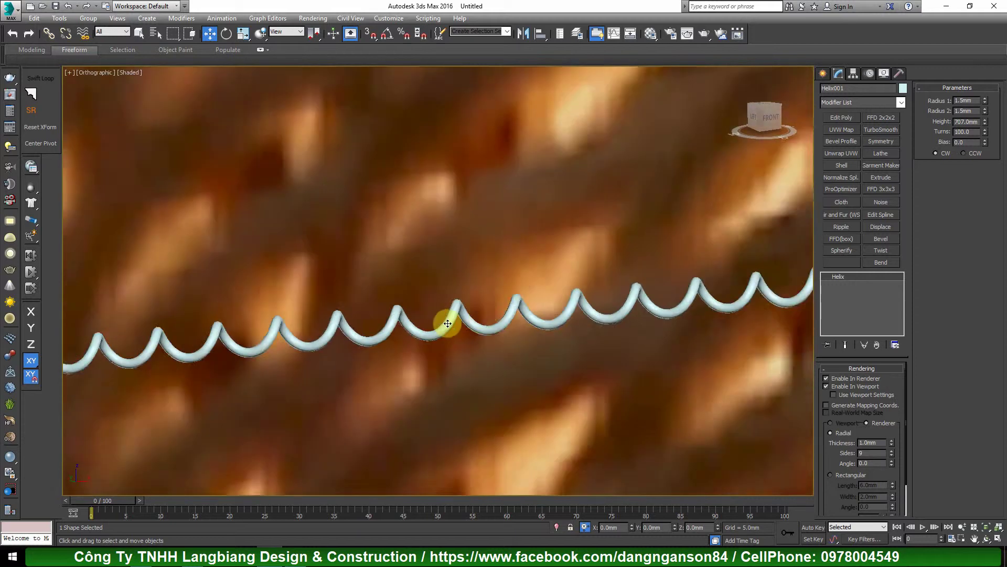
scroll(481, 302, down, 12)
alt+middle_drag(497, 308, 546, 317)
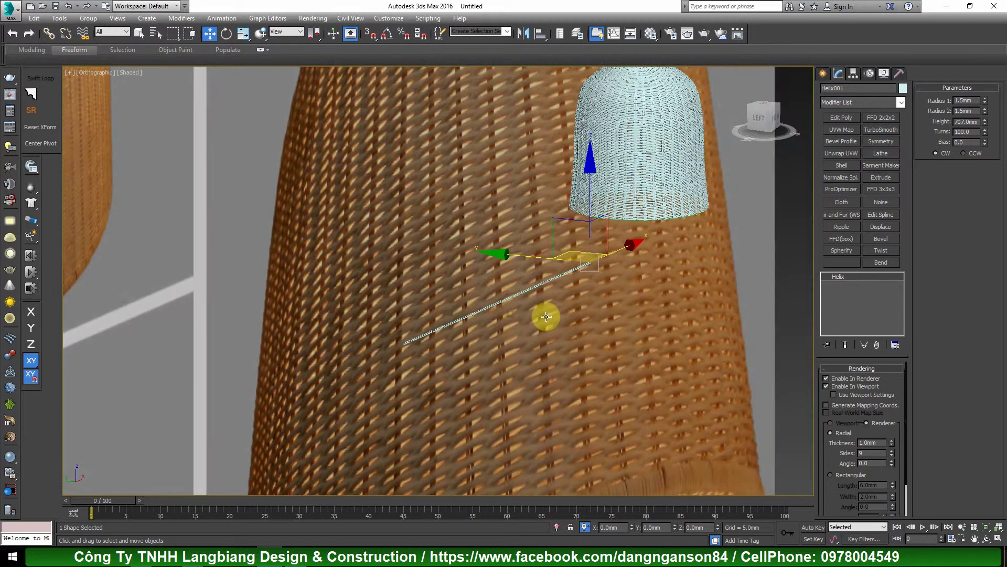
Apply a world-space Path Deform to the helix, using the lampshade's bottom-edge circle as the path, and move the helix onto it
scroll(544, 313, up, 5)
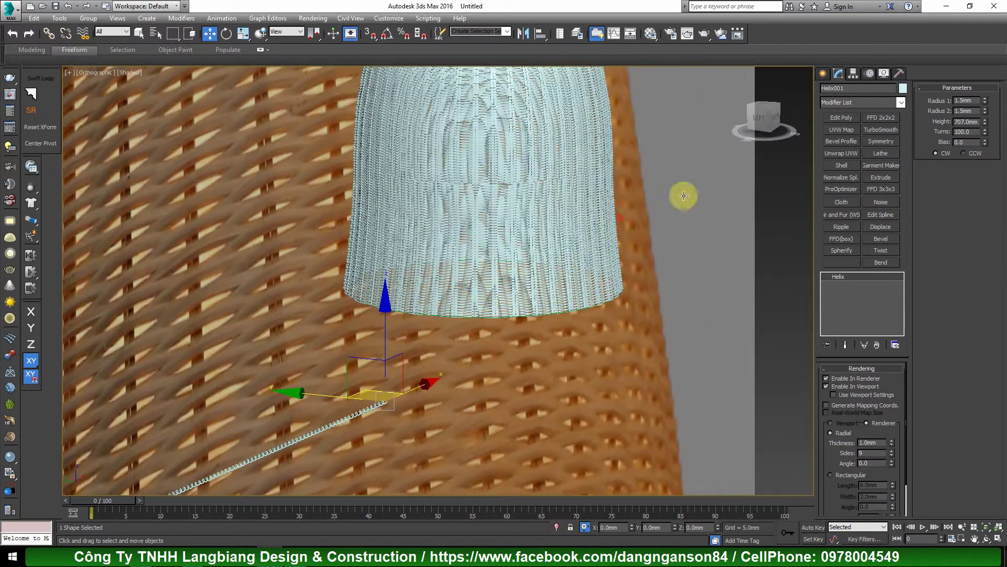
click(871, 98)
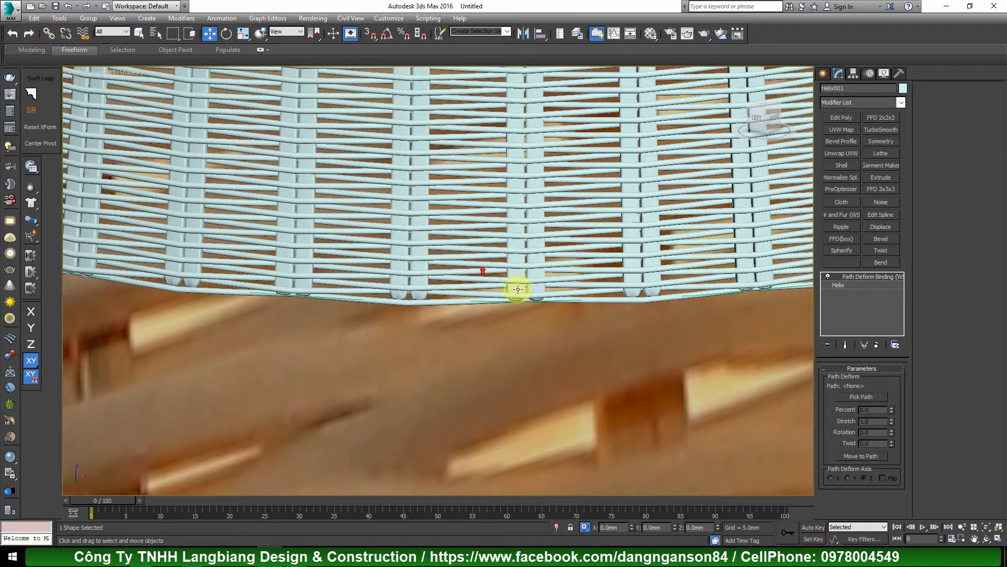
scroll(515, 299, up, 4)
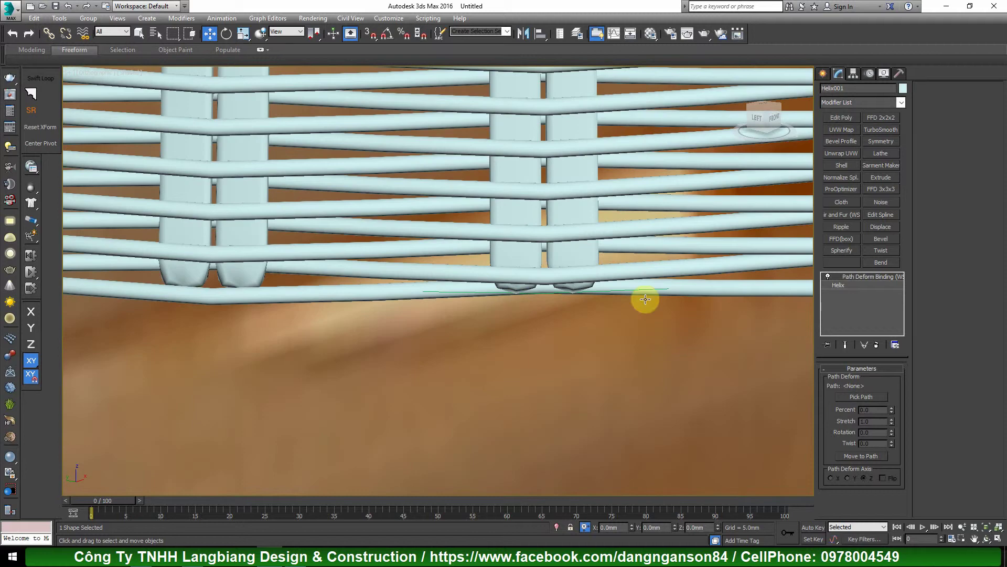
click(861, 397)
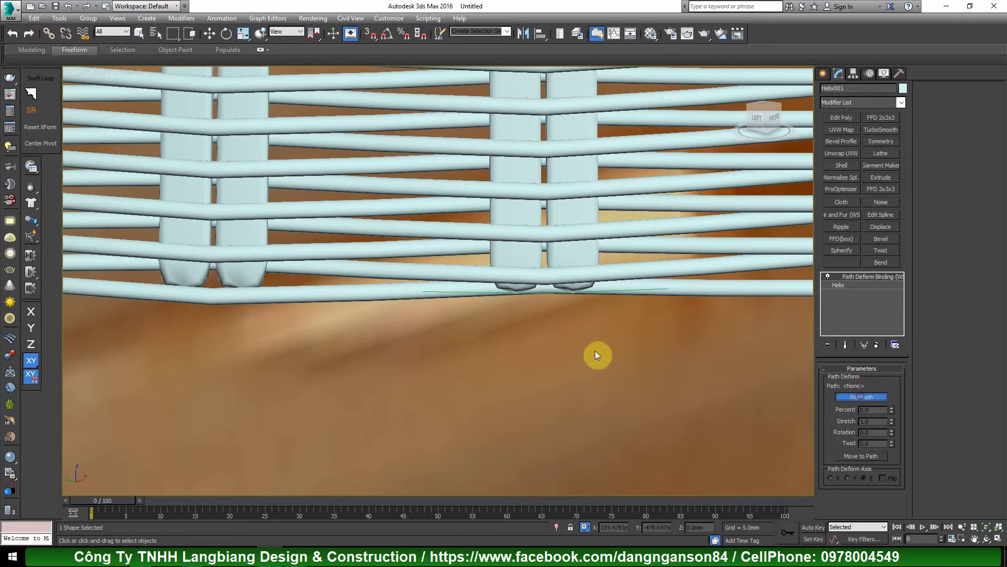
click(535, 294)
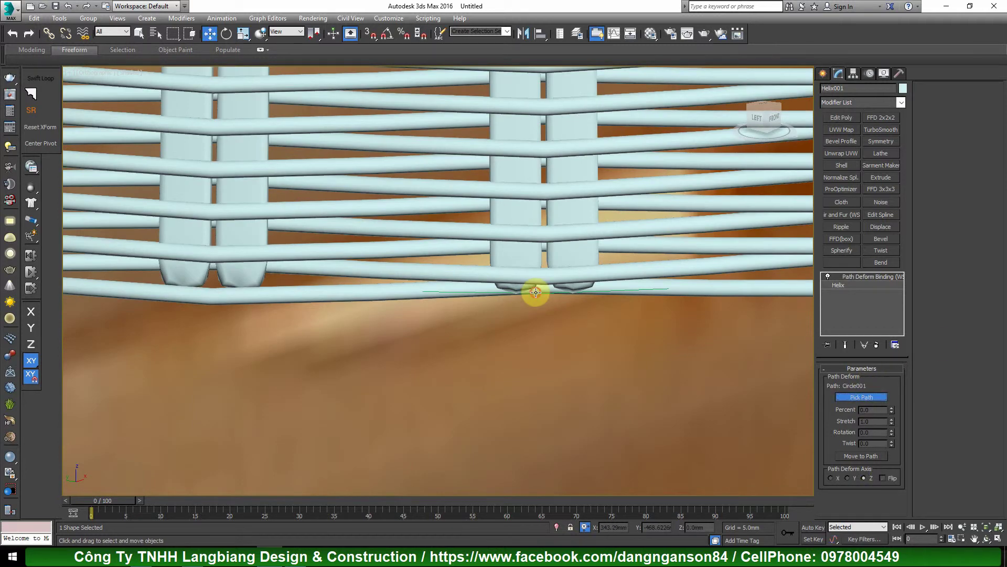
click(865, 456)
scroll(515, 318, down, 8)
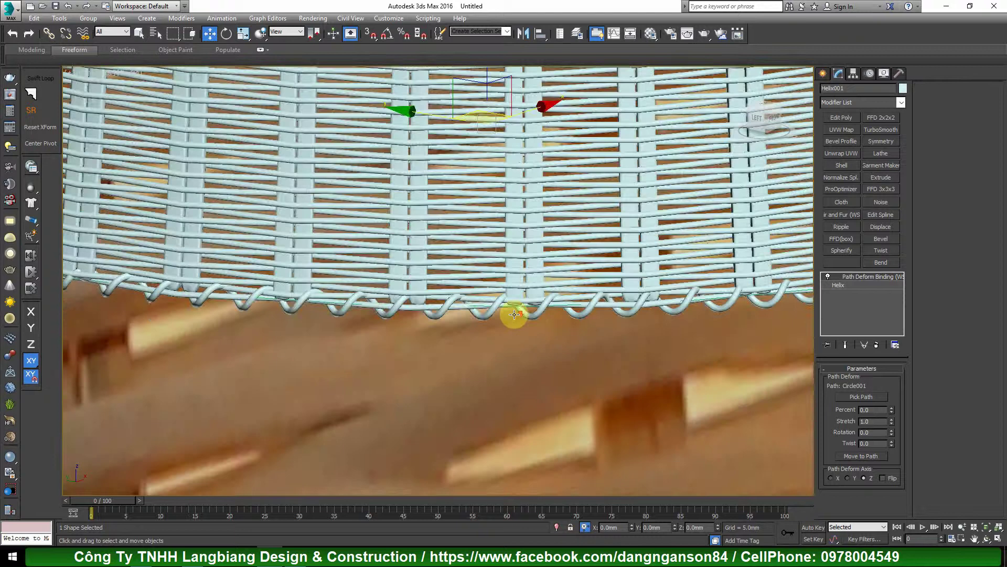
alt+middle_drag(515, 317, 442, 266)
scroll(442, 266, up, 10)
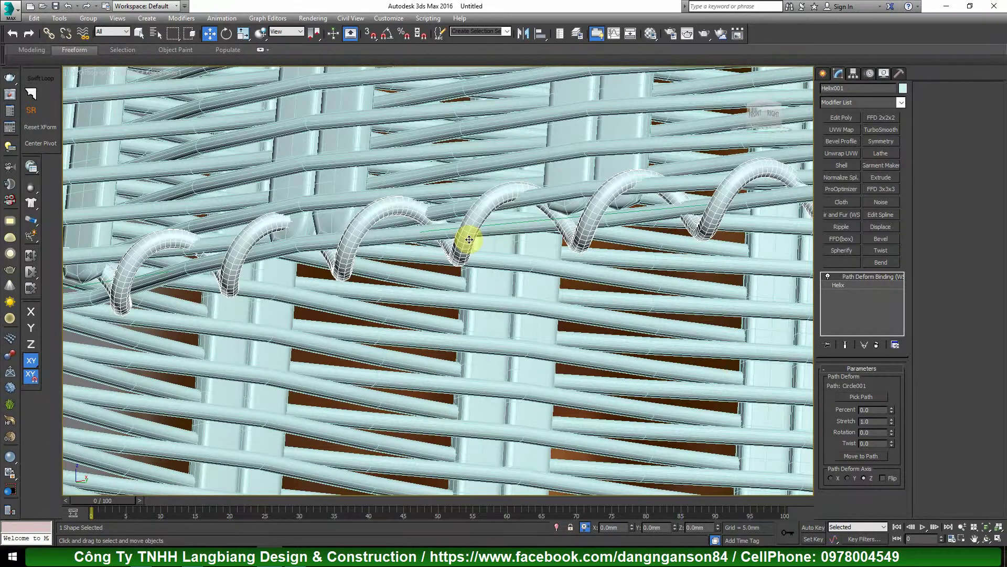
Set the rendering thickness of the path-deformed helix to 2 mm and return to its Path Deform level
scroll(469, 240, down, 5)
alt+middle_drag(469, 240, 506, 257)
key(F4)
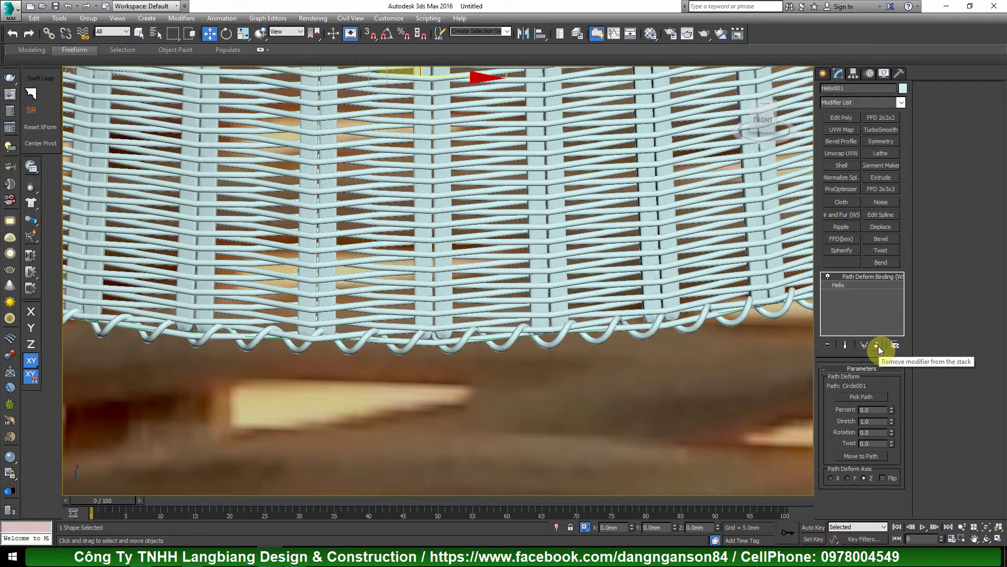
click(877, 345)
click(839, 286)
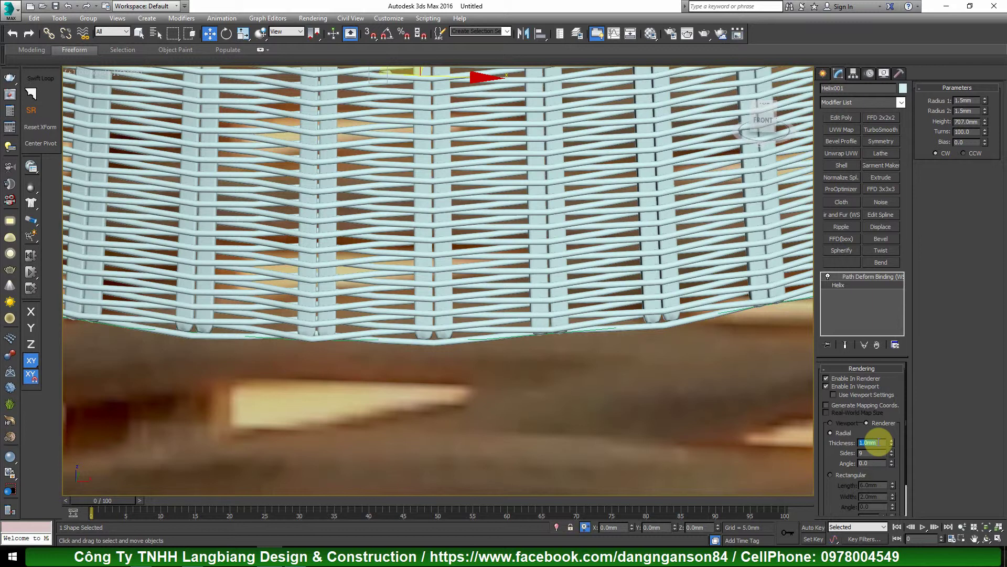
text(2)
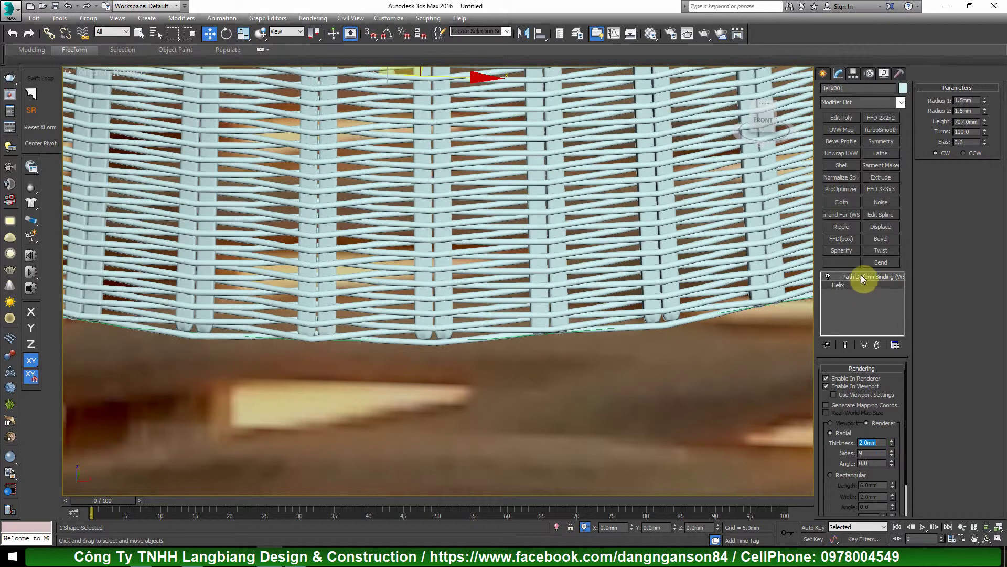
click(863, 277)
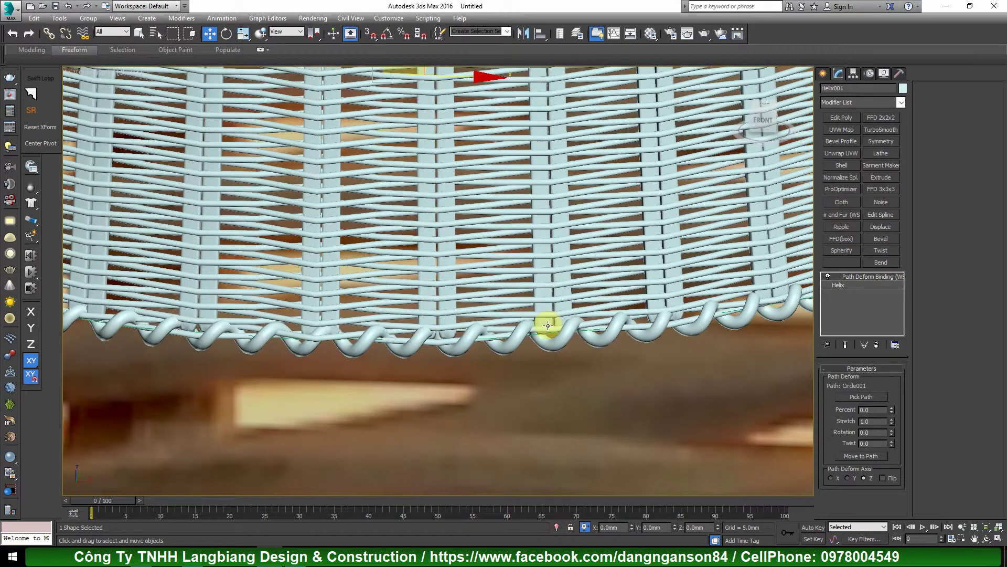
Clone the path-deformed helix slightly upward along Z, making two independent copies to fill in the rope binding
scroll(548, 325, down, 5)
scroll(551, 278, up, 4)
alt+middle_drag(545, 284, 554, 289)
mouse_move(426, 121)
shift+mouse_down()
mouse_move(425, 105)
mouse_move(430, 115)
shift+mouse_up()
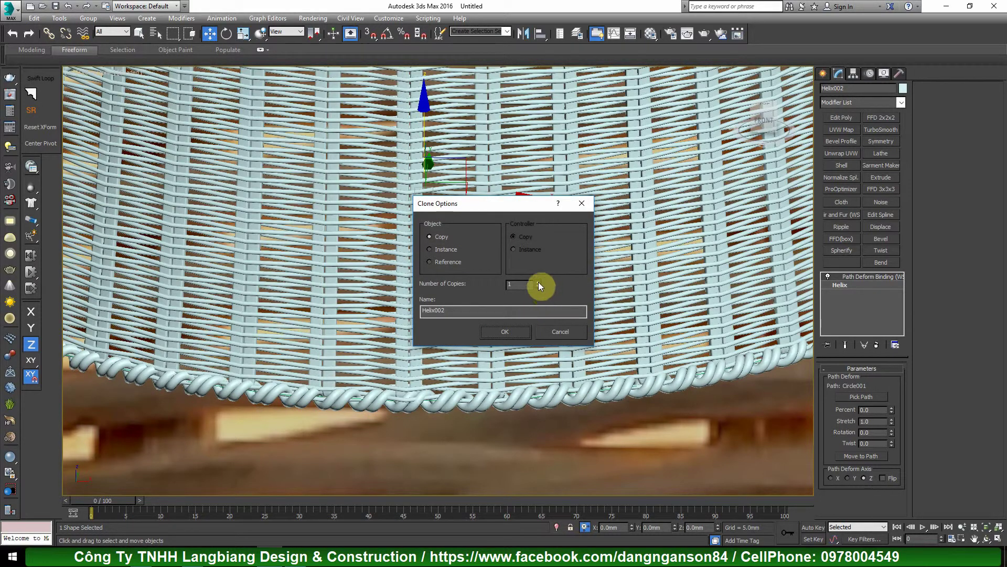
click(509, 331)
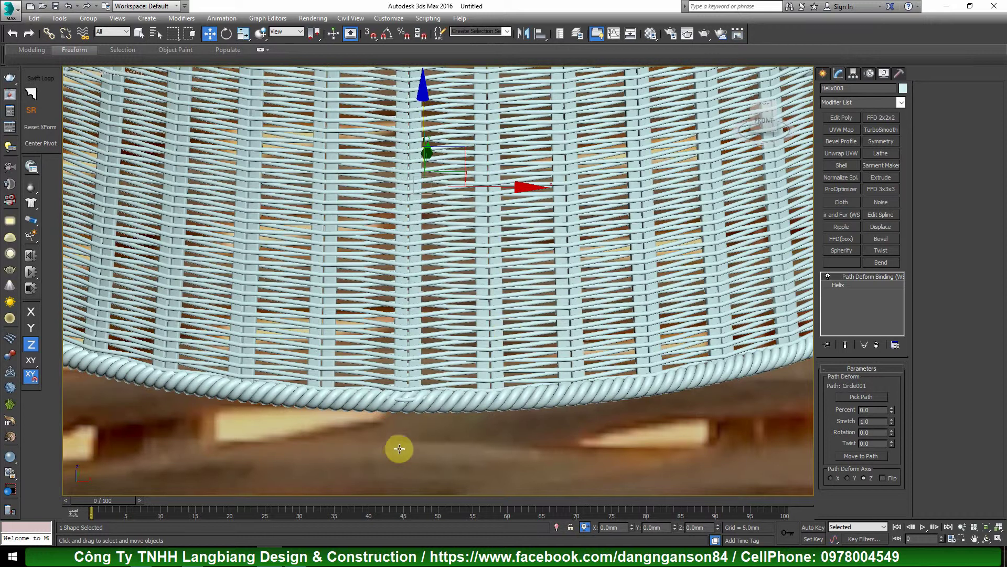
Examine the rope binding along the bottom rim and compare the whole lampshade with the lamps in the reference image
scroll(399, 449, up, 4)
scroll(436, 322, down, 4)
scroll(524, 331, up, 3)
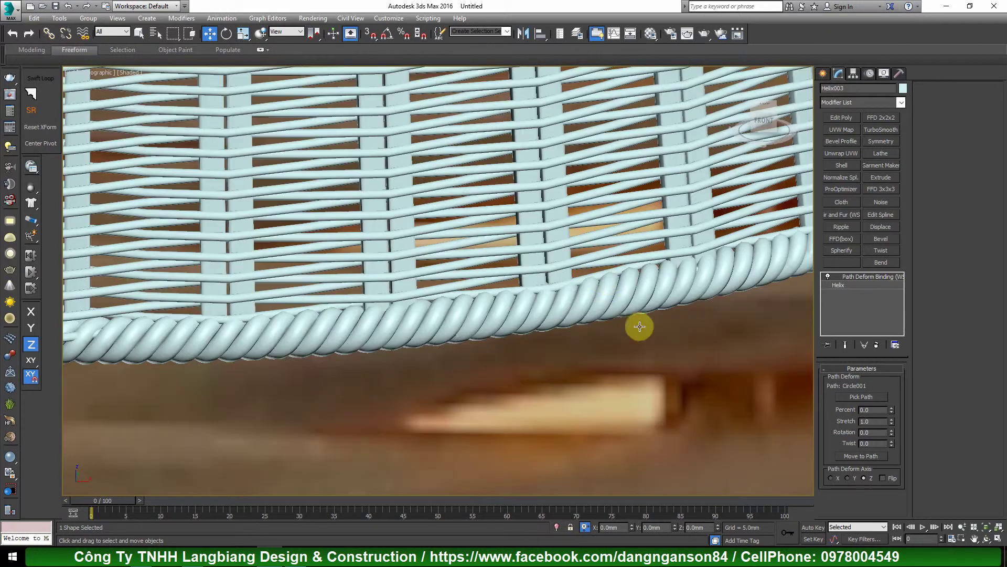
scroll(607, 286, down, 6)
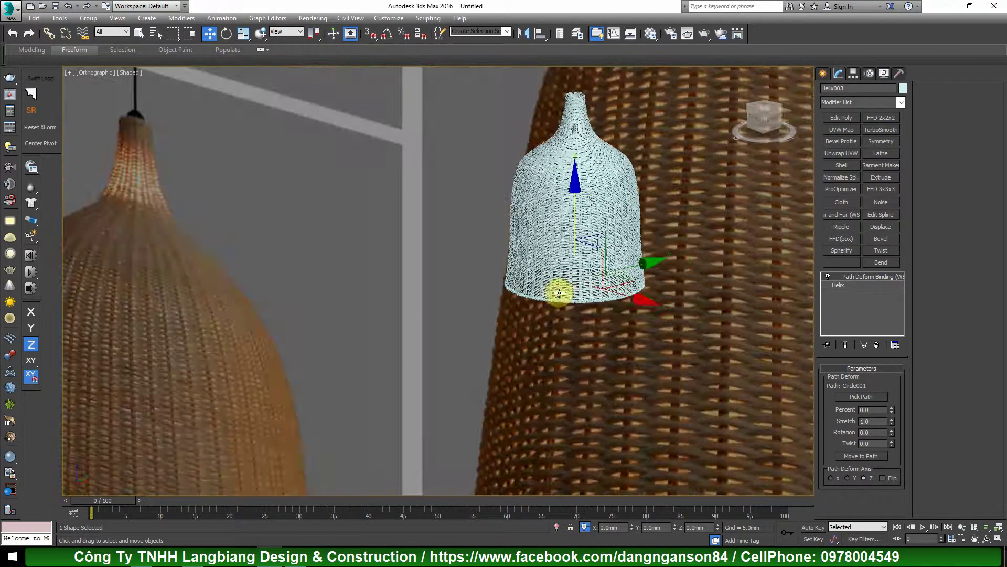
scroll(558, 294, up, 5)
scroll(553, 321, down, 7)
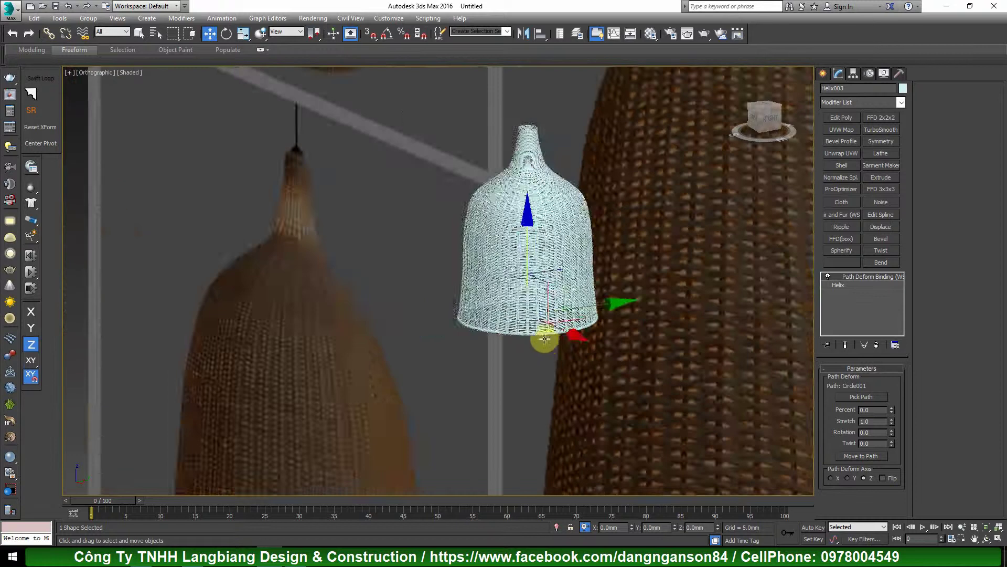
scroll(544, 339, down, 5)
alt+middle_drag(472, 292, 542, 362)
middle_drag(416, 301, 428, 342)
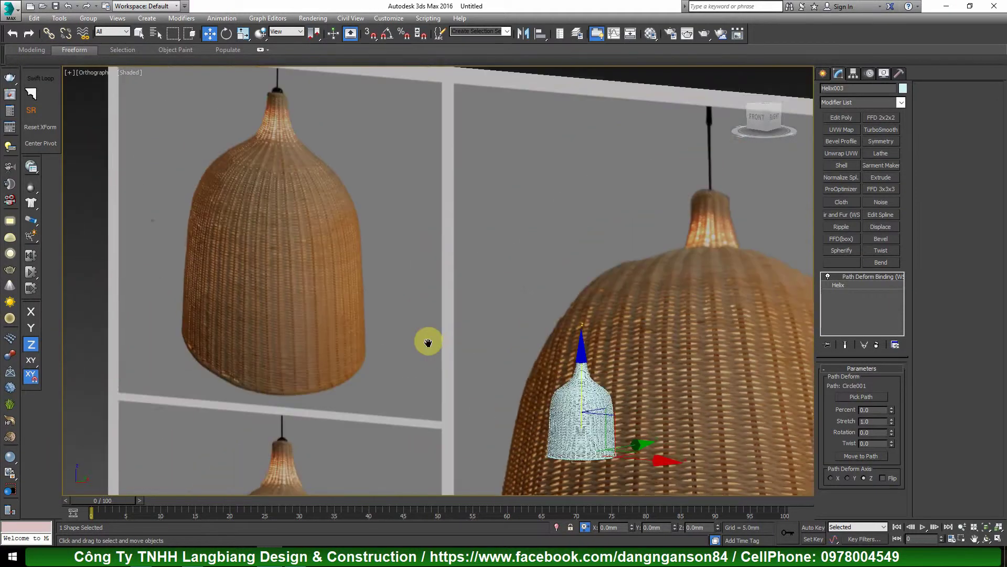
scroll(269, 157, up, 6)
scroll(303, 161, down, 8)
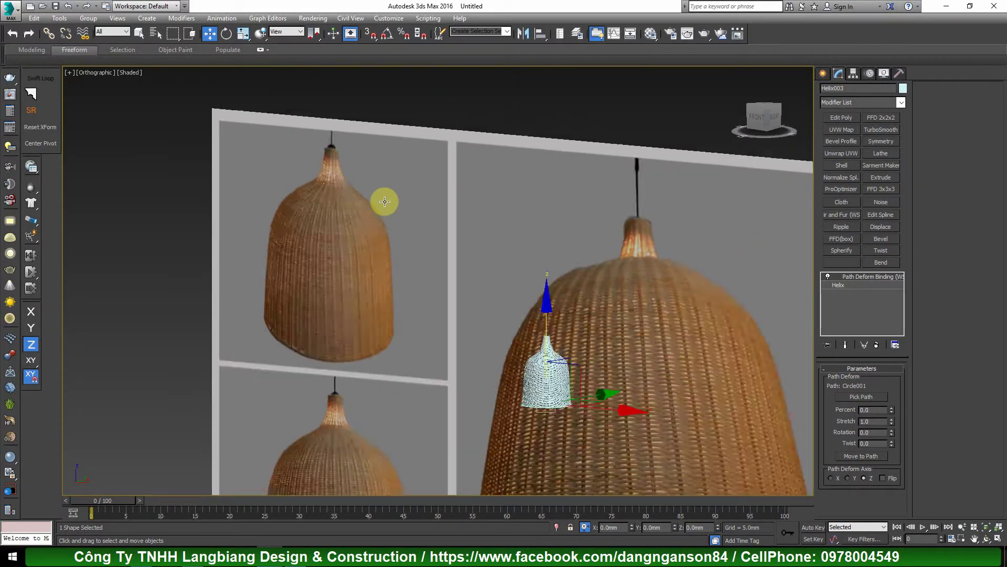
scroll(341, 157, down, 4)
Move the yellow ring along Y to centre it on the lampshade's top opening
scroll(342, 198, up, 6)
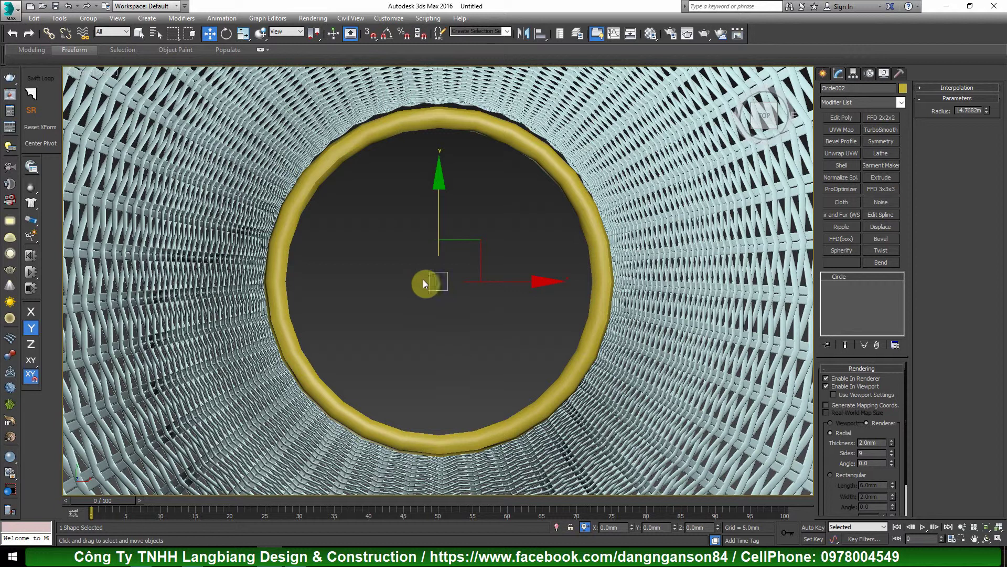
drag(439, 199, 440, 195)
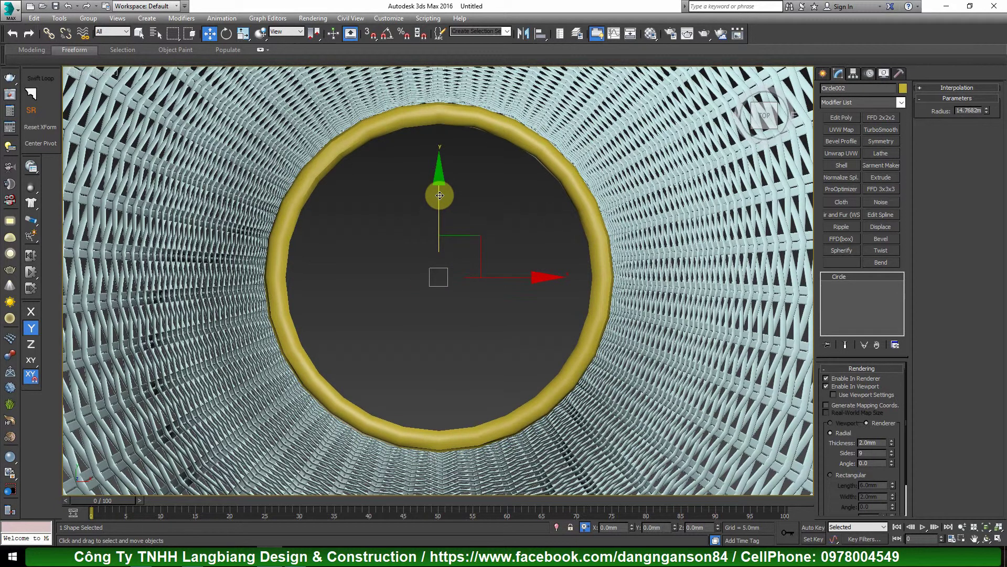
alt+middle_drag(504, 227, 502, 181)
scroll(503, 181, up, 5)
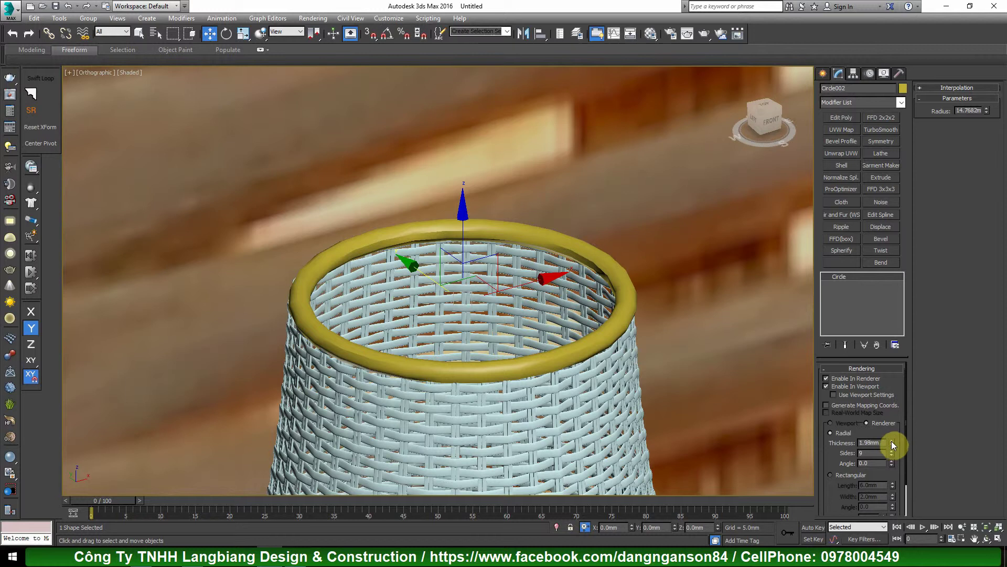
Set the top ring's rendering thickness to 2.46 mm and its sides to 14
mouse_move(892, 441)
mouse_down()
mouse_move(888, 427)
mouse_move(892, 447)
mouse_up()
key(F4)
scroll(501, 351, up, 3)
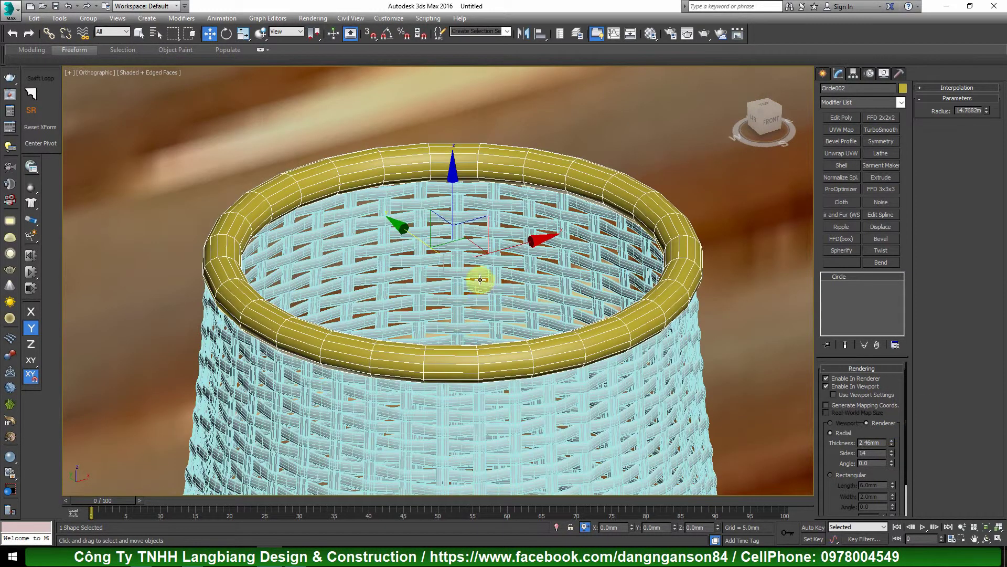
key(F4)
scroll(452, 259, down, 6)
scroll(464, 263, up, 6)
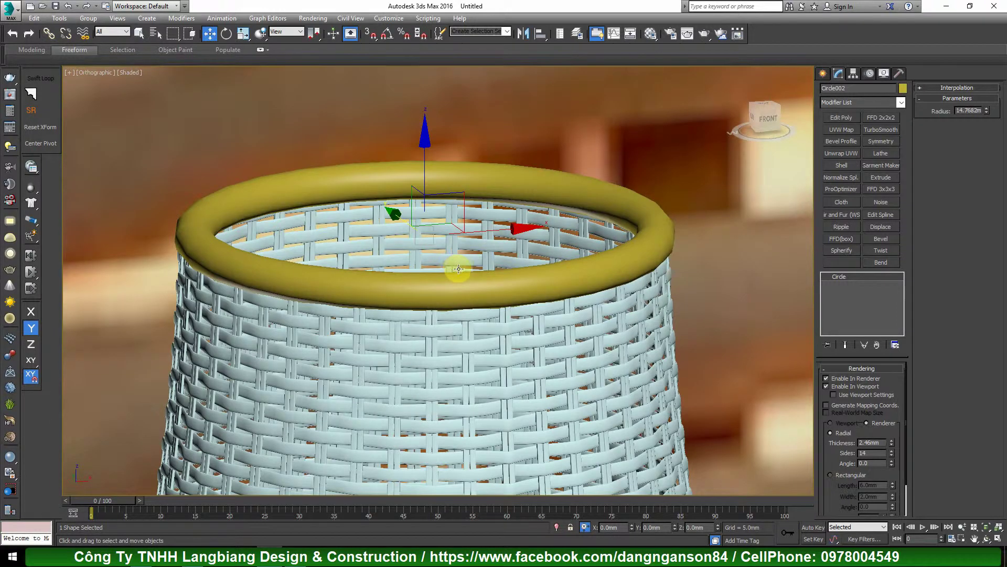
Raise the top ring's interpolation to 23 steps and add an Edit Poly modifier to it
key(F4)
scroll(396, 274, up, 3)
scroll(515, 286, up, 2)
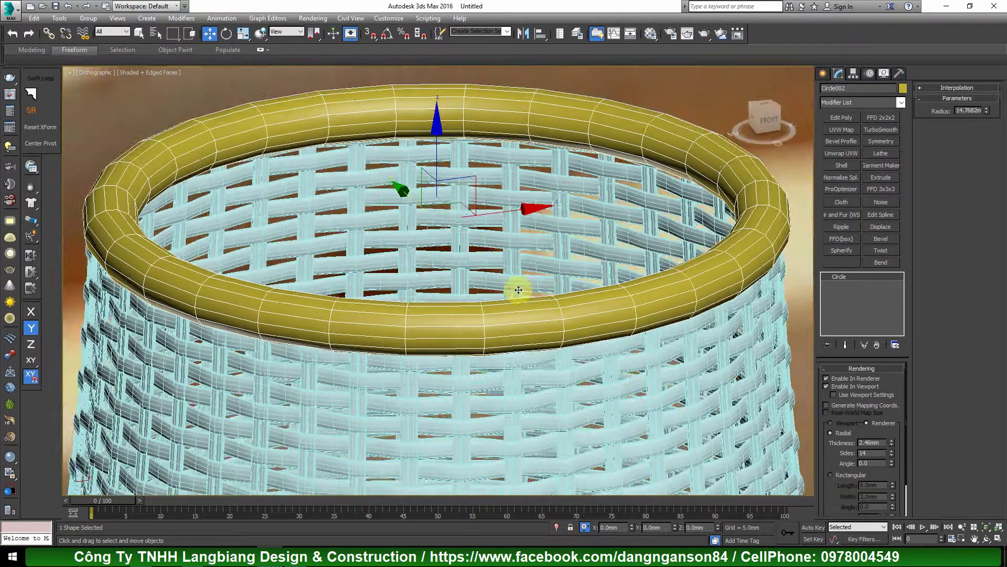
scroll(519, 290, up, 1)
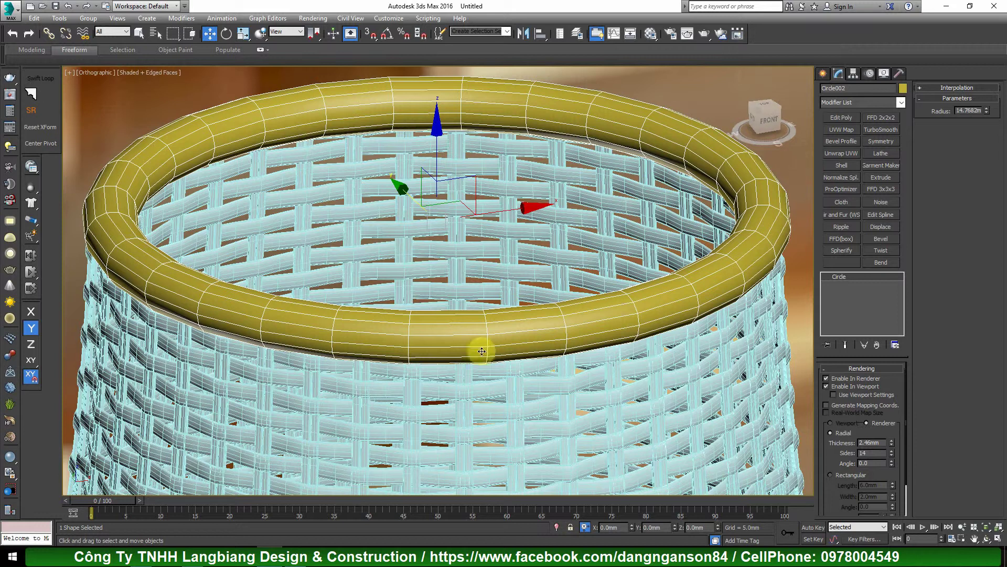
scroll(481, 348, up, 3)
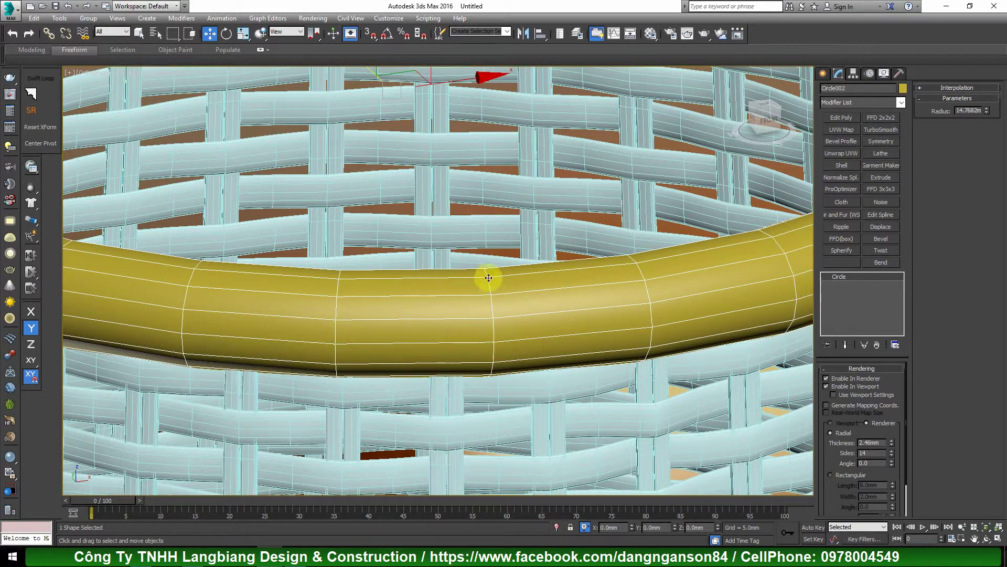
click(971, 87)
click(985, 98)
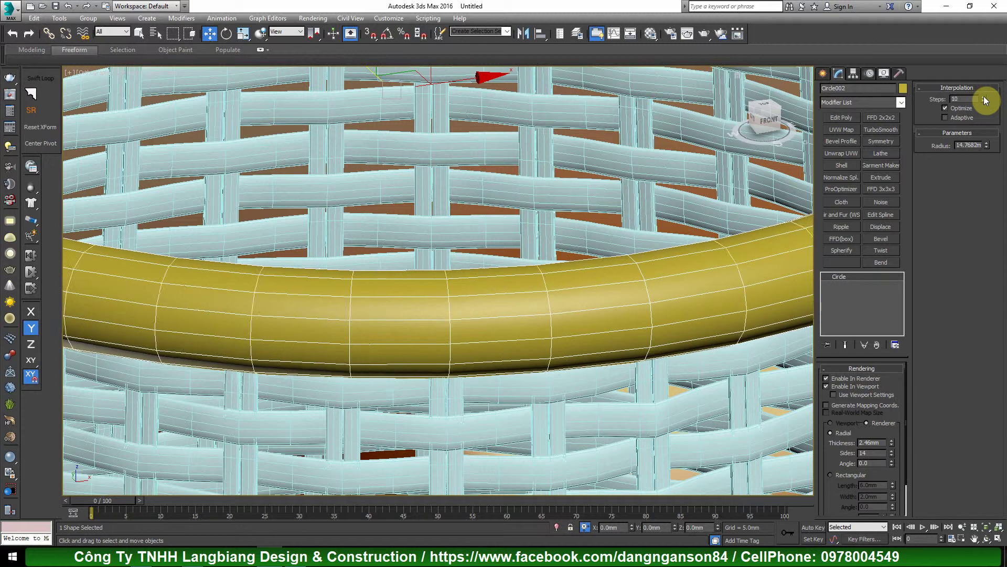
click(984, 97)
click(985, 97)
click(984, 97)
click(985, 97)
click(984, 97)
click(984, 97)
click(985, 97)
click(985, 97)
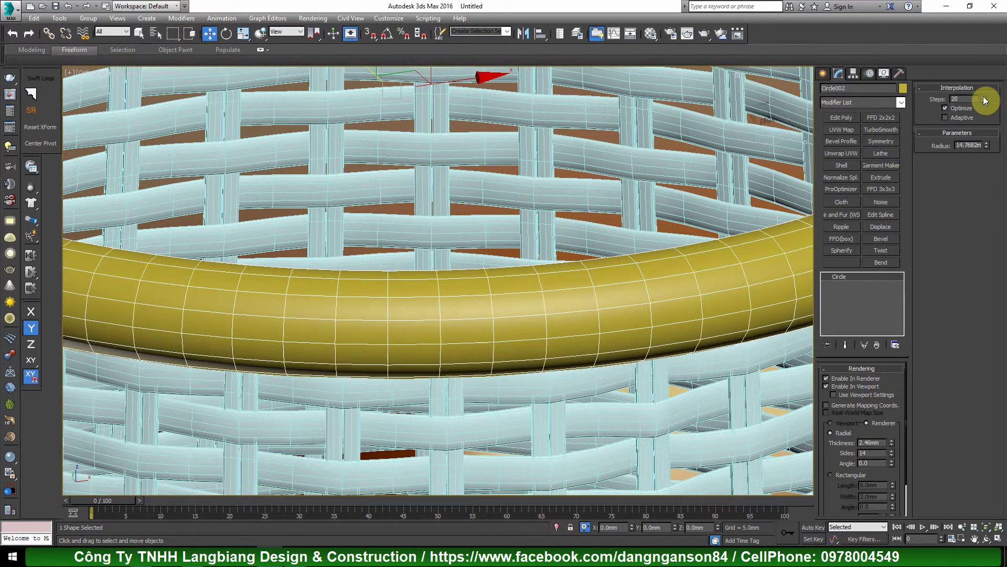
scroll(523, 270, down, 5)
scroll(498, 276, up, 5)
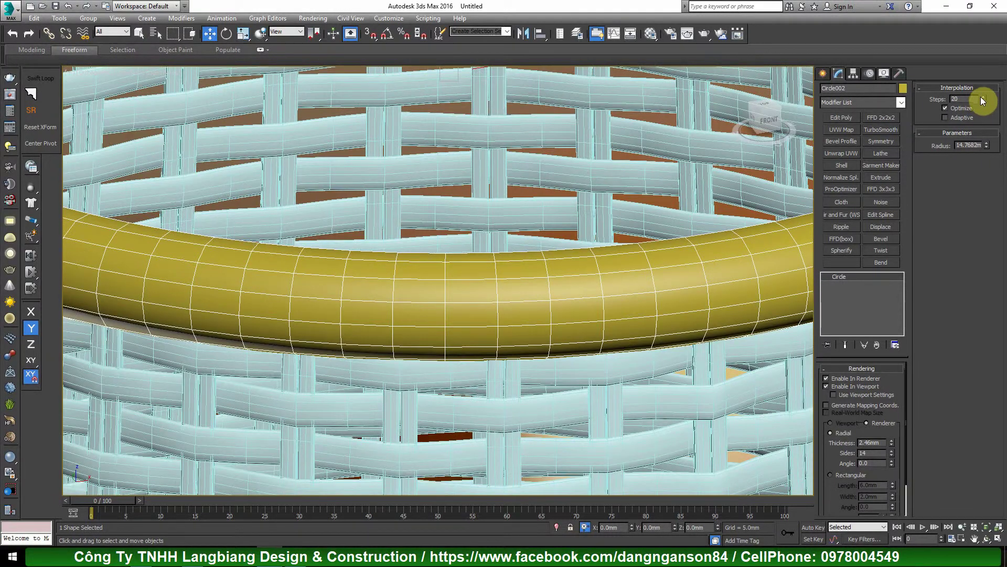
drag(983, 100, 984, 100)
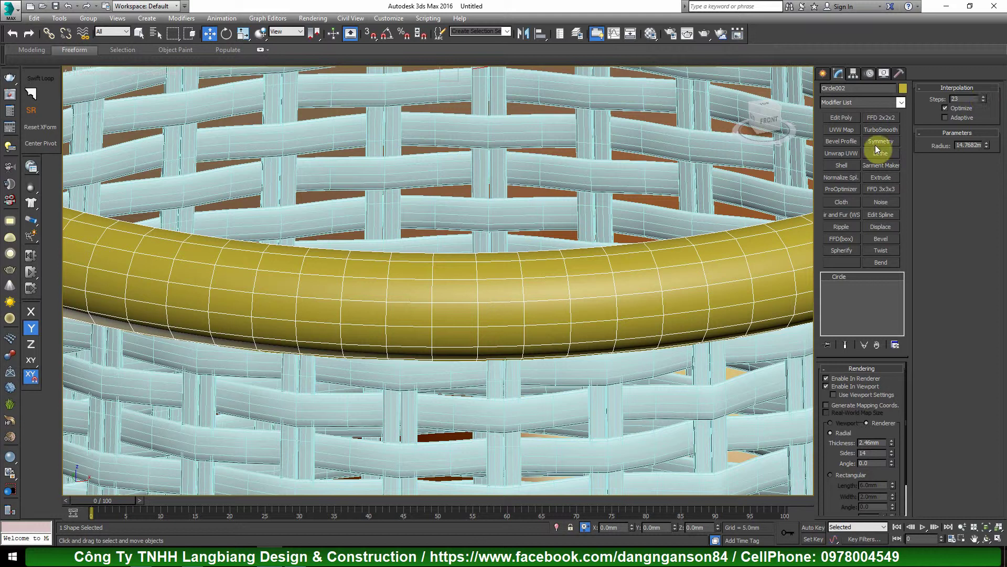
click(842, 117)
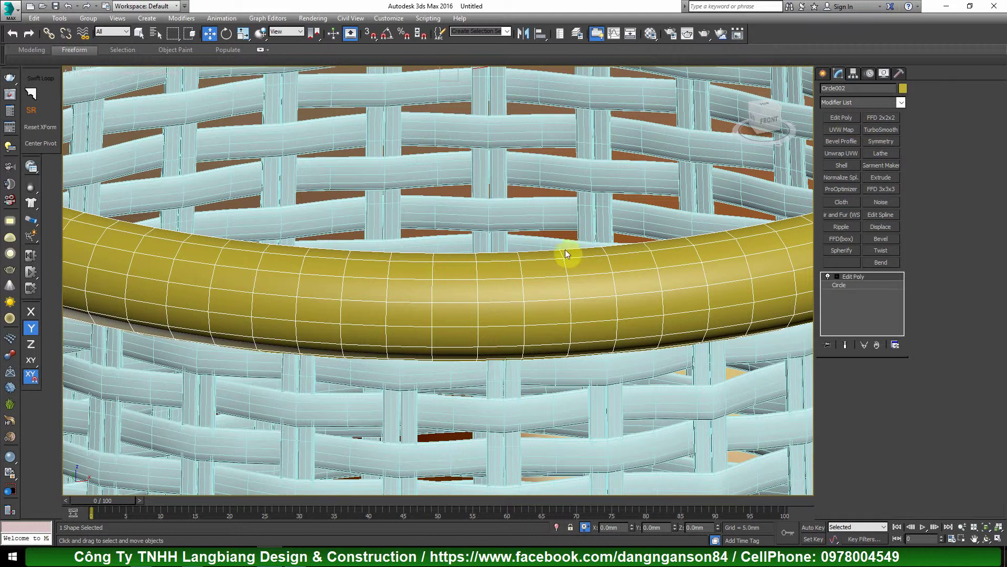
Create a linear shape from the top ring's full set of crosswise edge loops
scroll(517, 296, up, 2)
key(2)
double_click(524, 289)
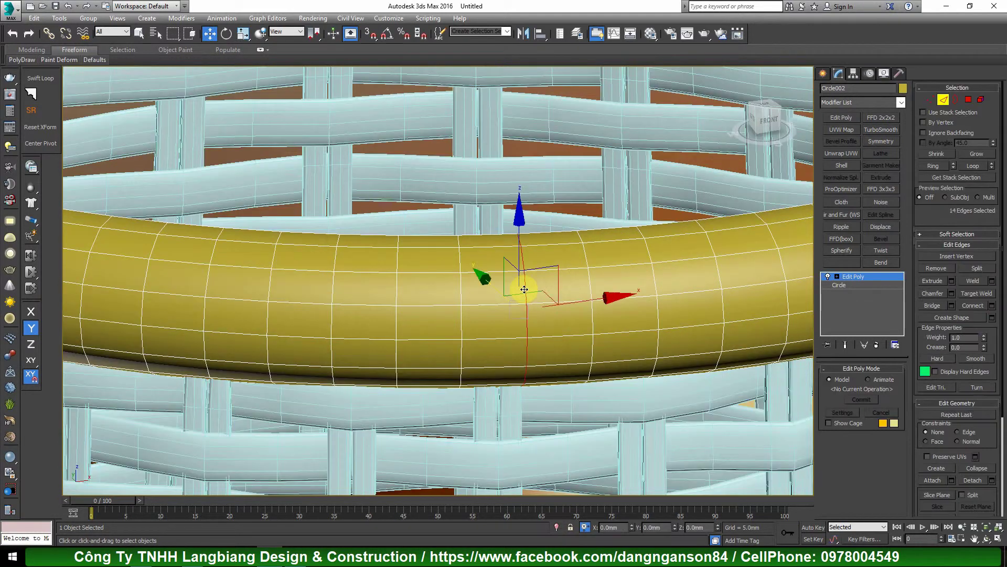
click(934, 167)
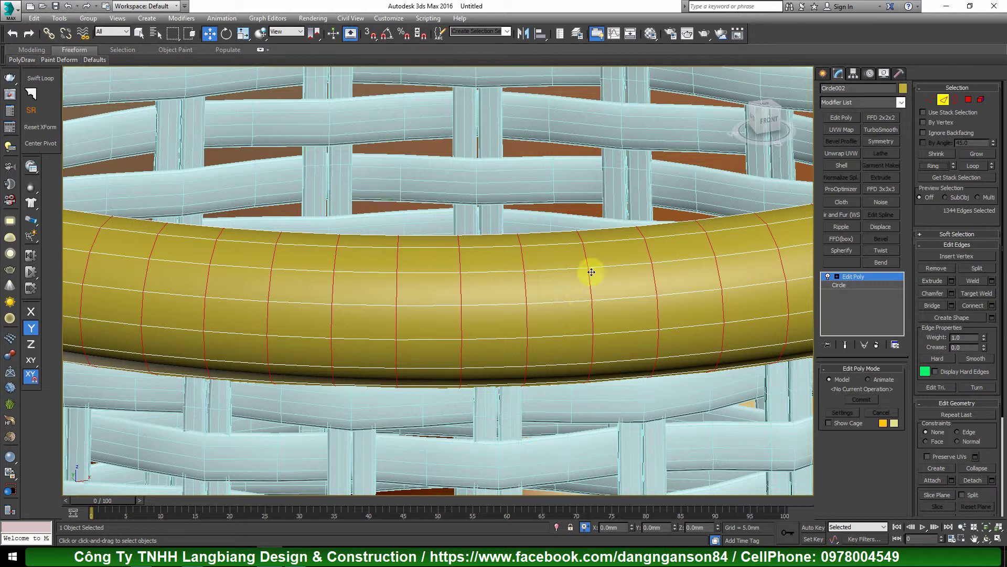
right_click(590, 270)
click(541, 367)
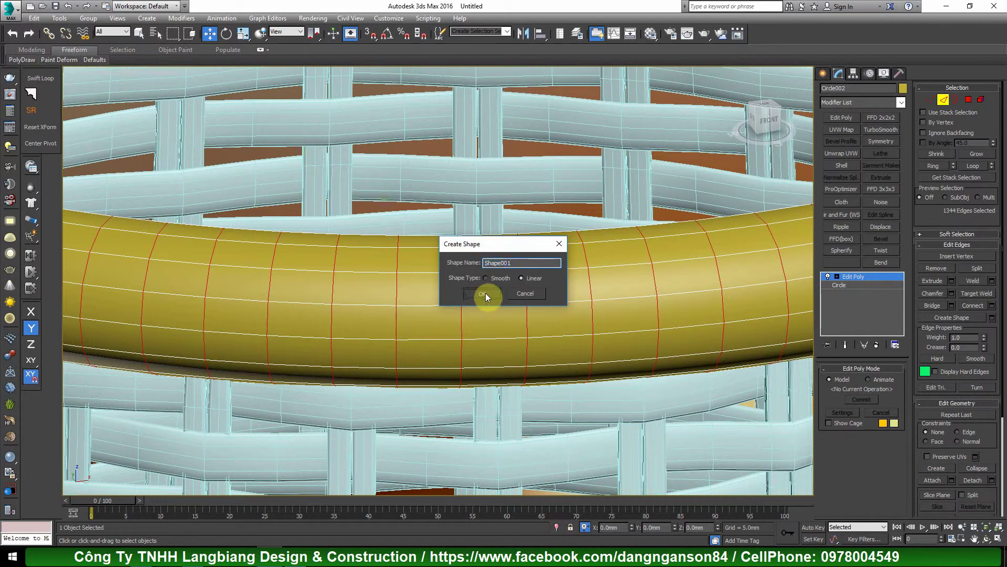
click(484, 294)
Leave the ring's edge editing, select the new coiled shape around it and set its rendering thickness to 2.1648 mm
click(846, 276)
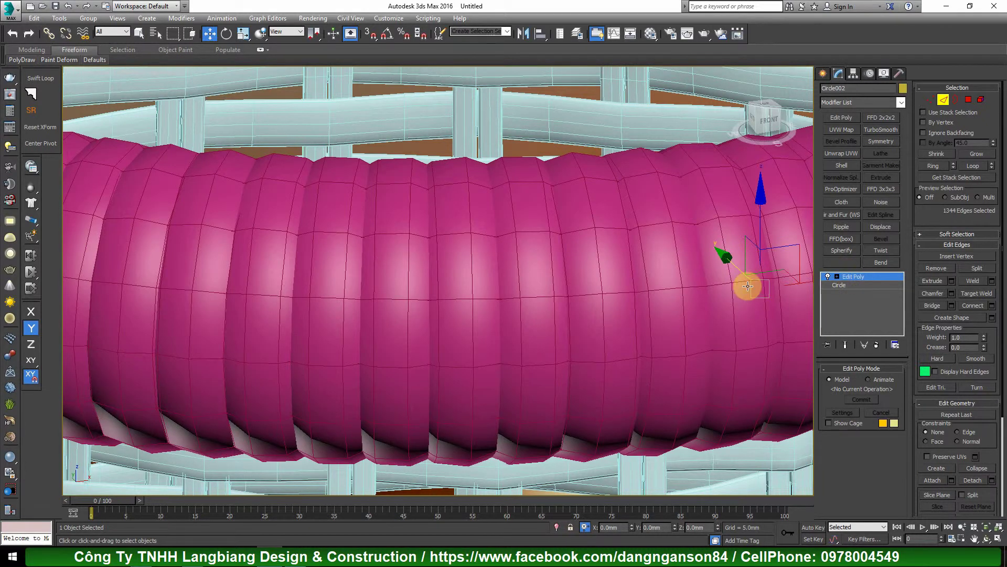
key(2)
click(596, 268)
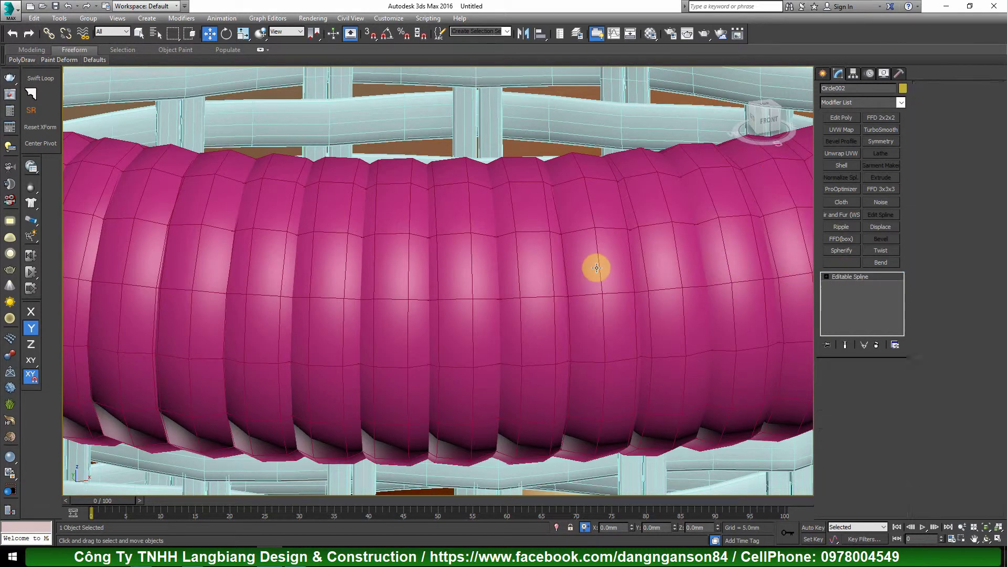
click(892, 445)
click(892, 445)
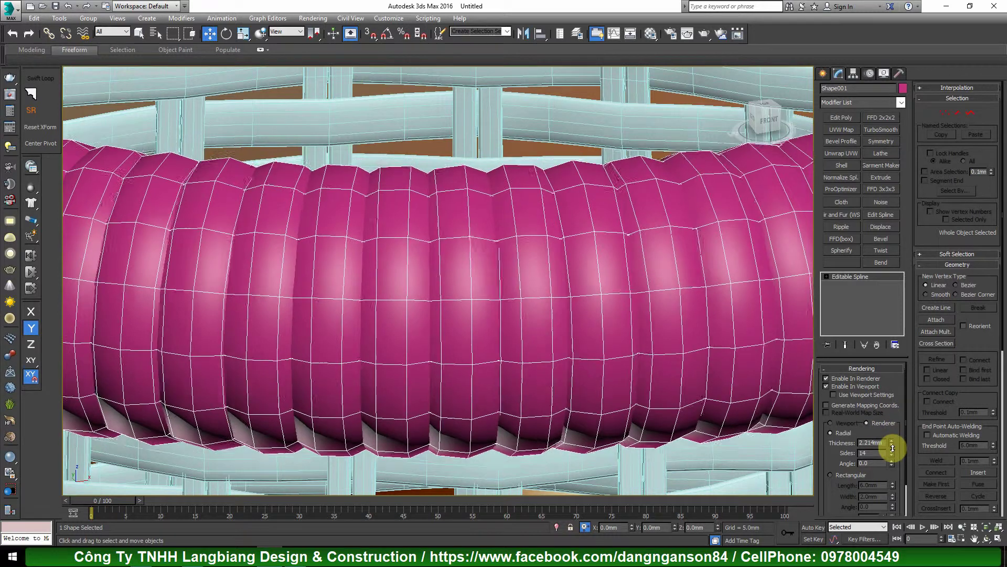
Try a rectangular rendering cross-section on the coiled shape around the top ring, and return it to radial
click(830, 475)
drag(838, 503, 837, 490)
scroll(838, 486, down, 1)
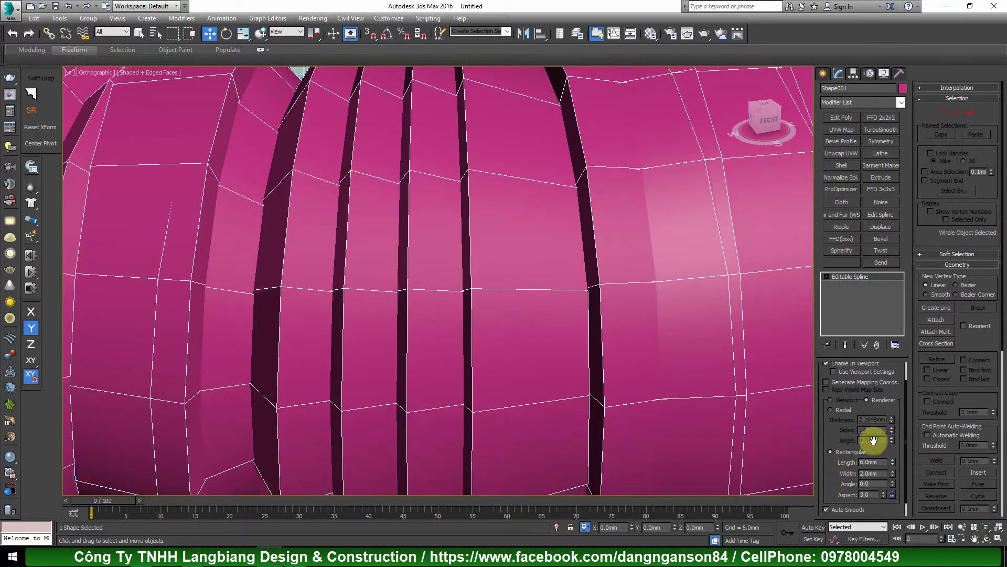
click(843, 412)
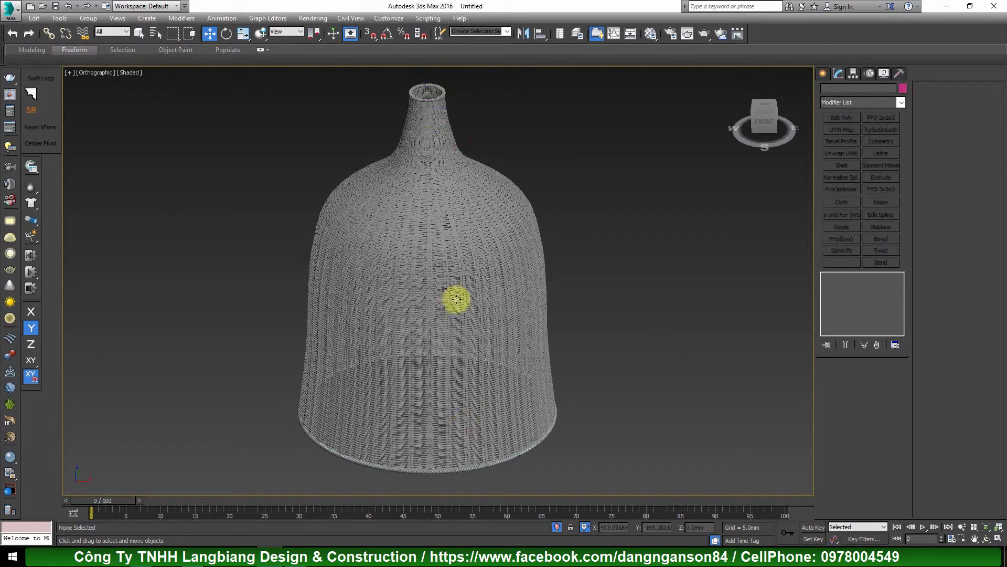
Select the woven lampshade body and examine its weave and the rope binding along the bottom rim up close
click(450, 293)
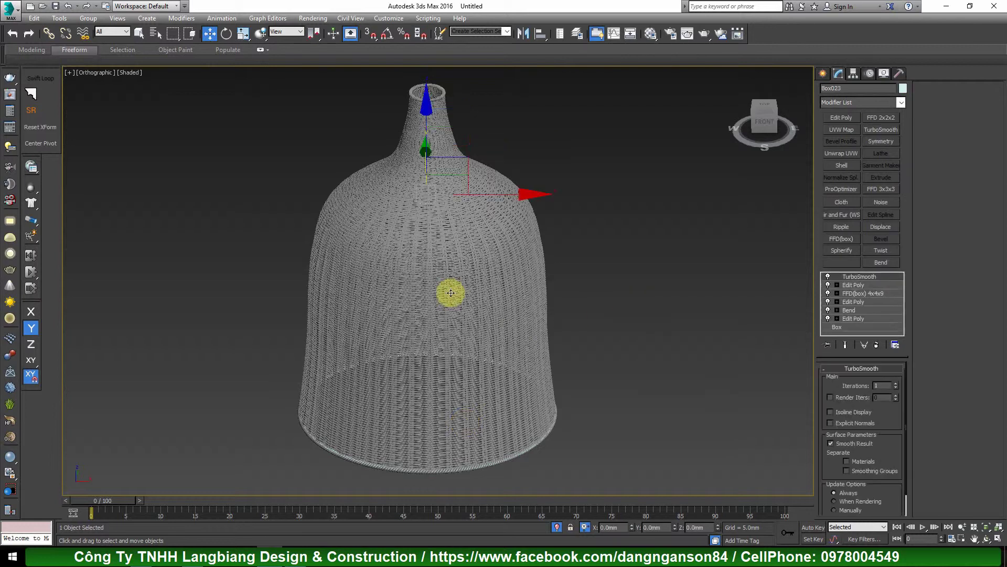
scroll(364, 304, up, 6)
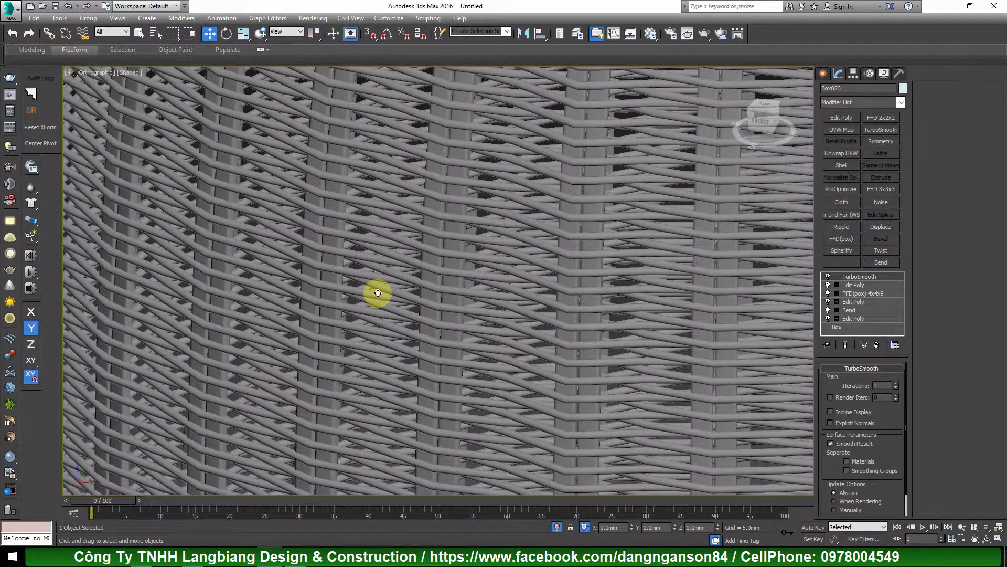
scroll(378, 292, down, 8)
scroll(386, 378, up, 8)
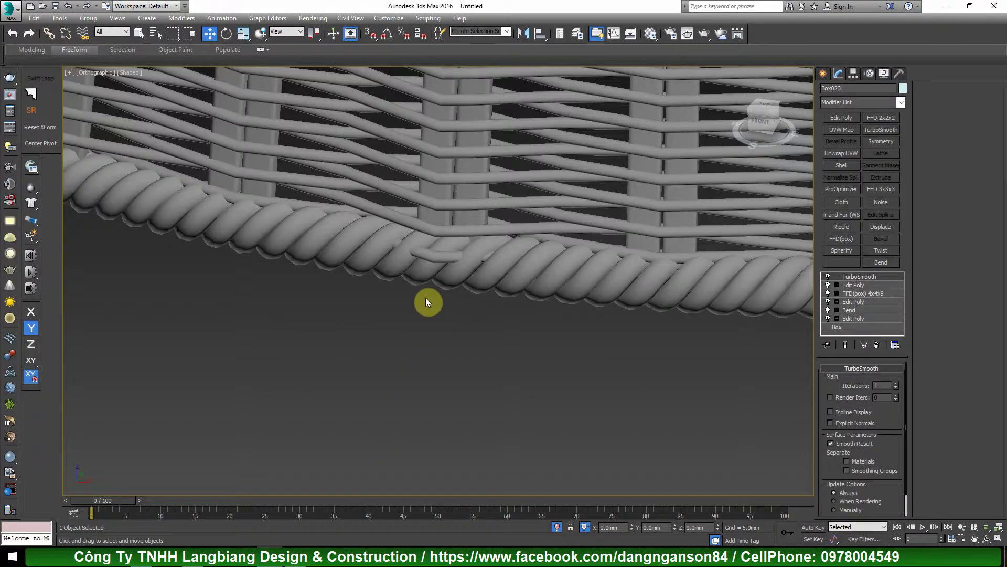